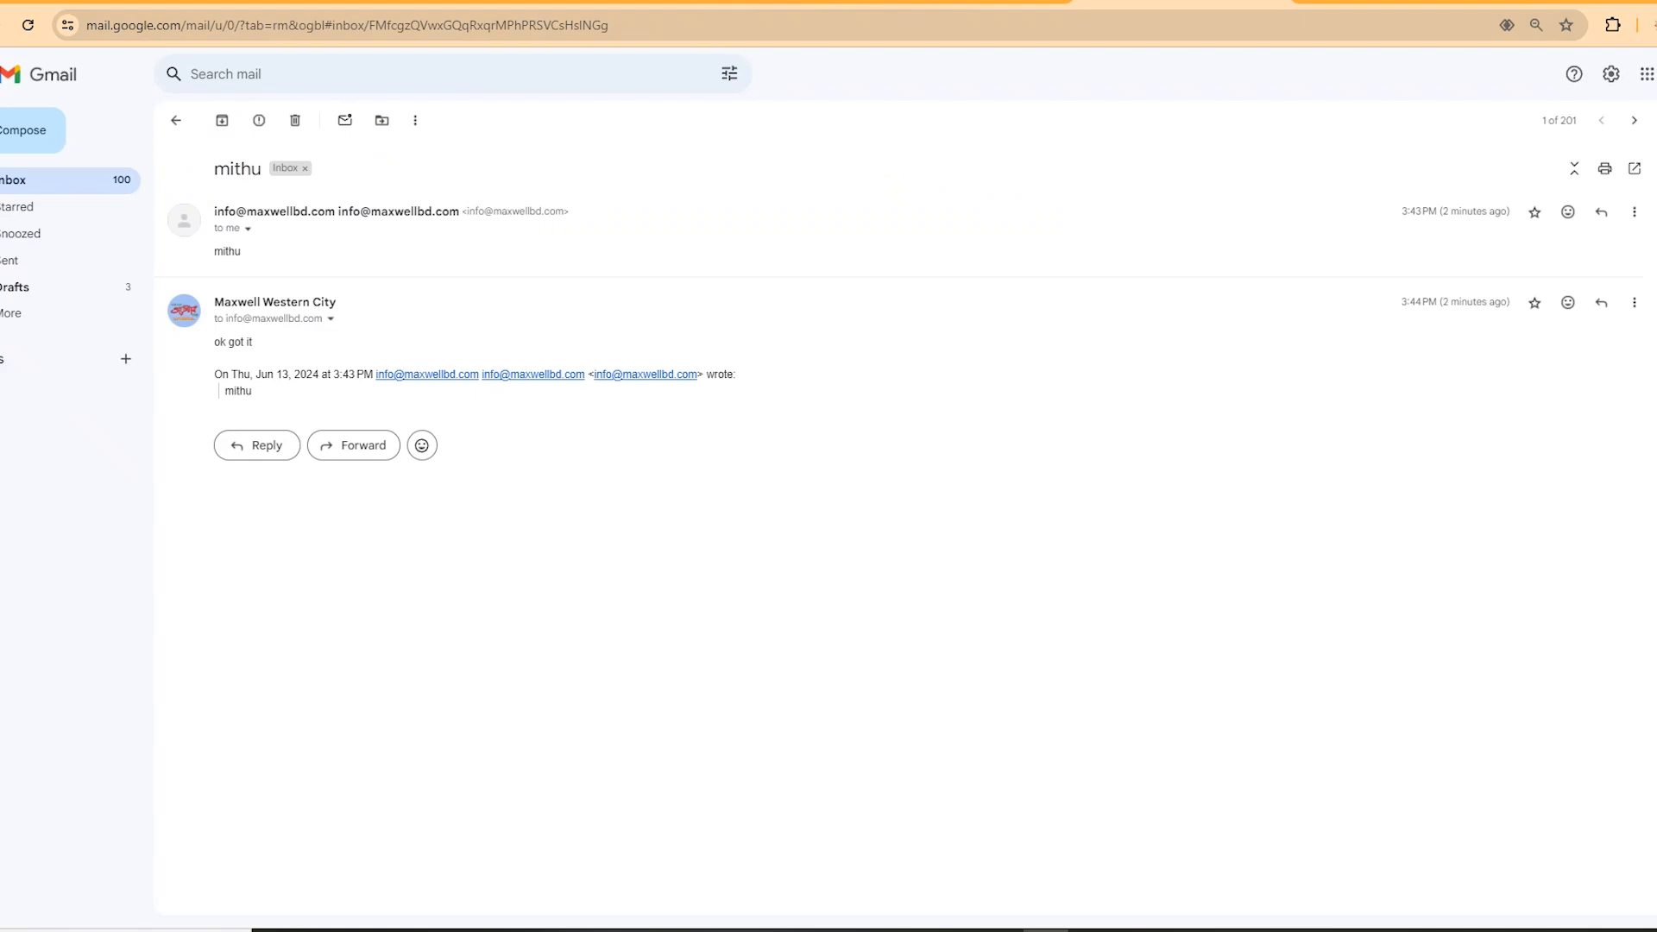
# Step: Return to the Gmail inbox, switch to the Private Email webmail, and enter the recipient's e-mail address in the new message
pyautogui.click(13, 180)
pyautogui.click(1651, 25)
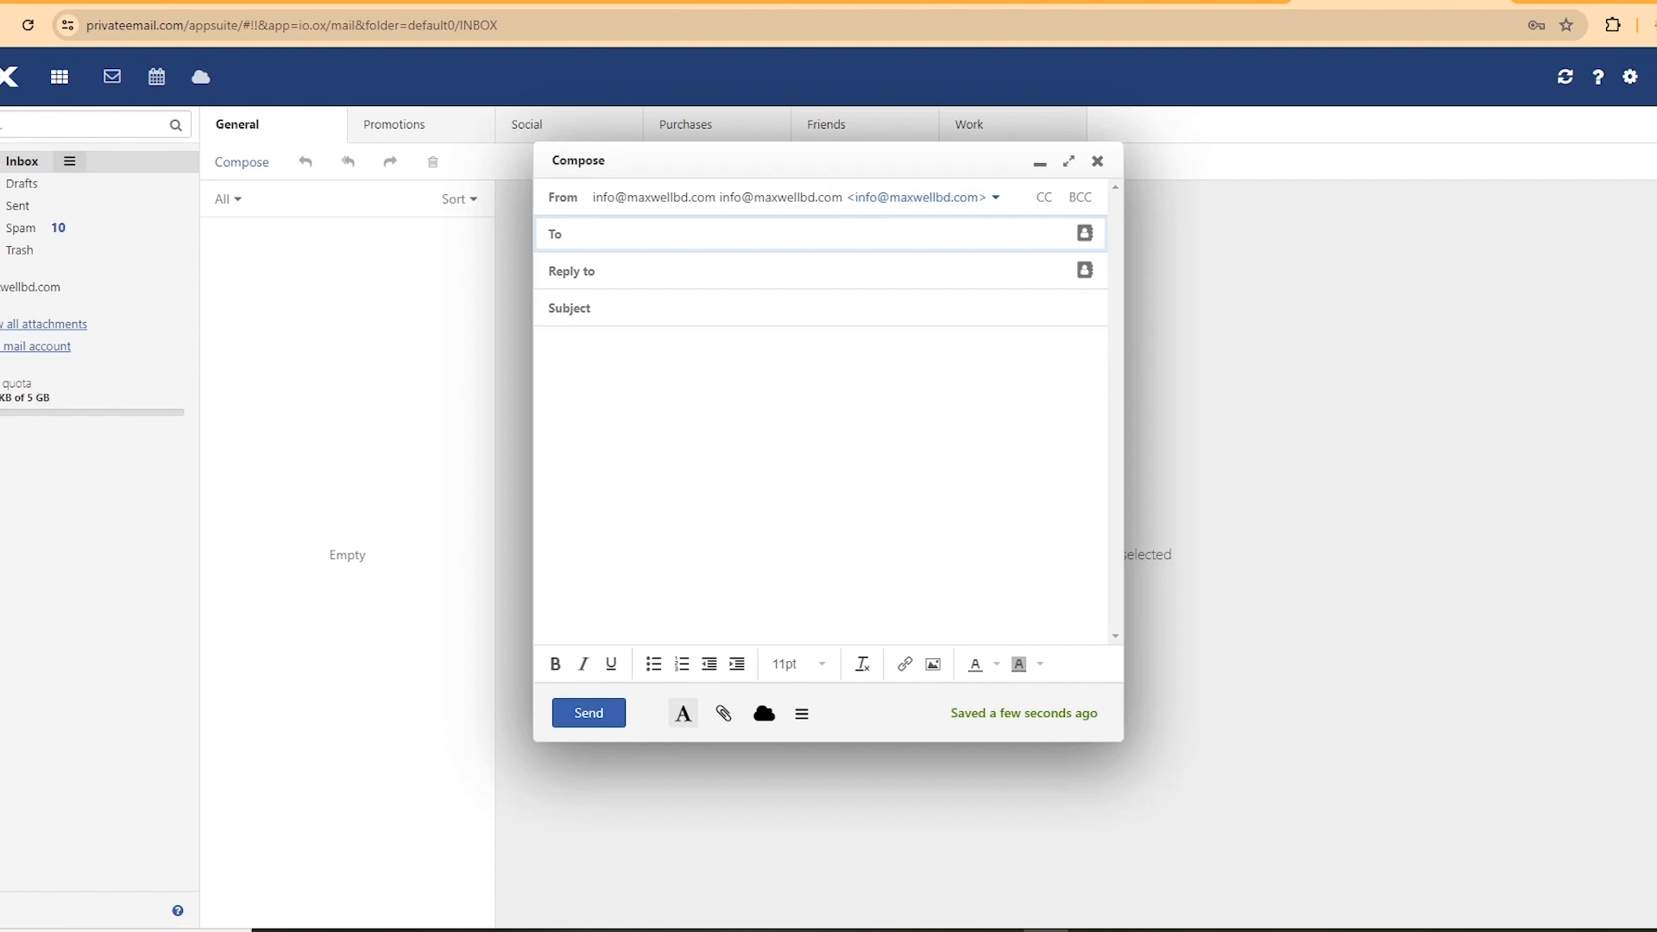
pyautogui.hotkey('ctrl', 'v')
pyautogui.press('Tab')
pyautogui.write('info@')
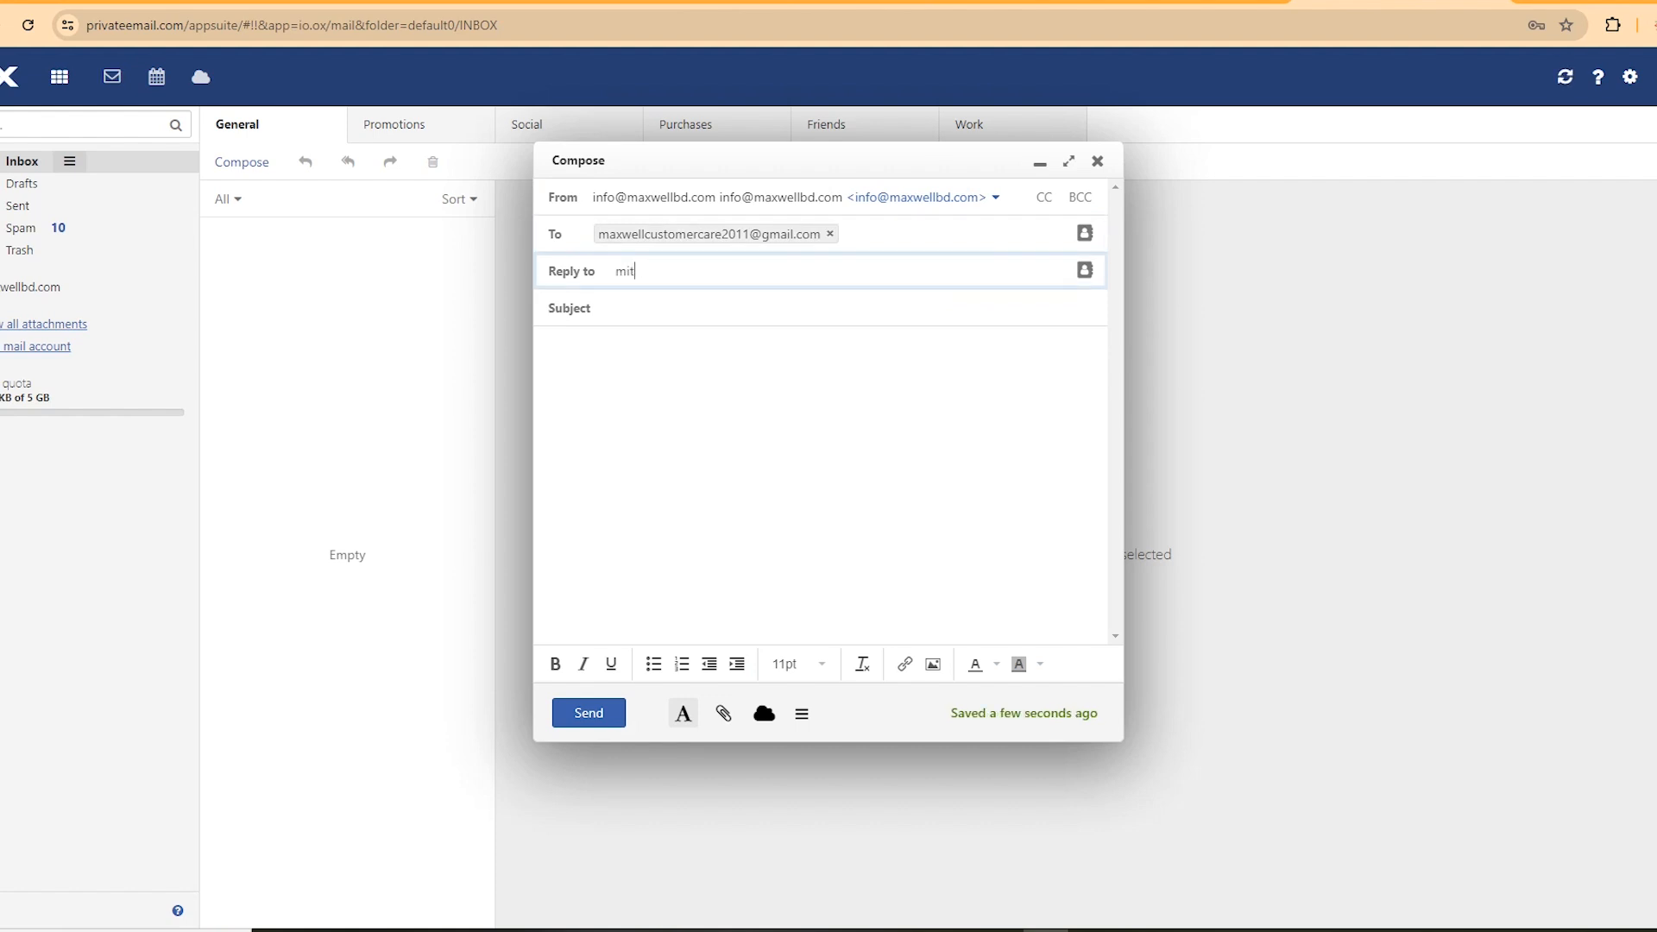
pyautogui.hotkey('ctrl', 'a')
pyautogui.write('test')
pyautogui.press('Tab')
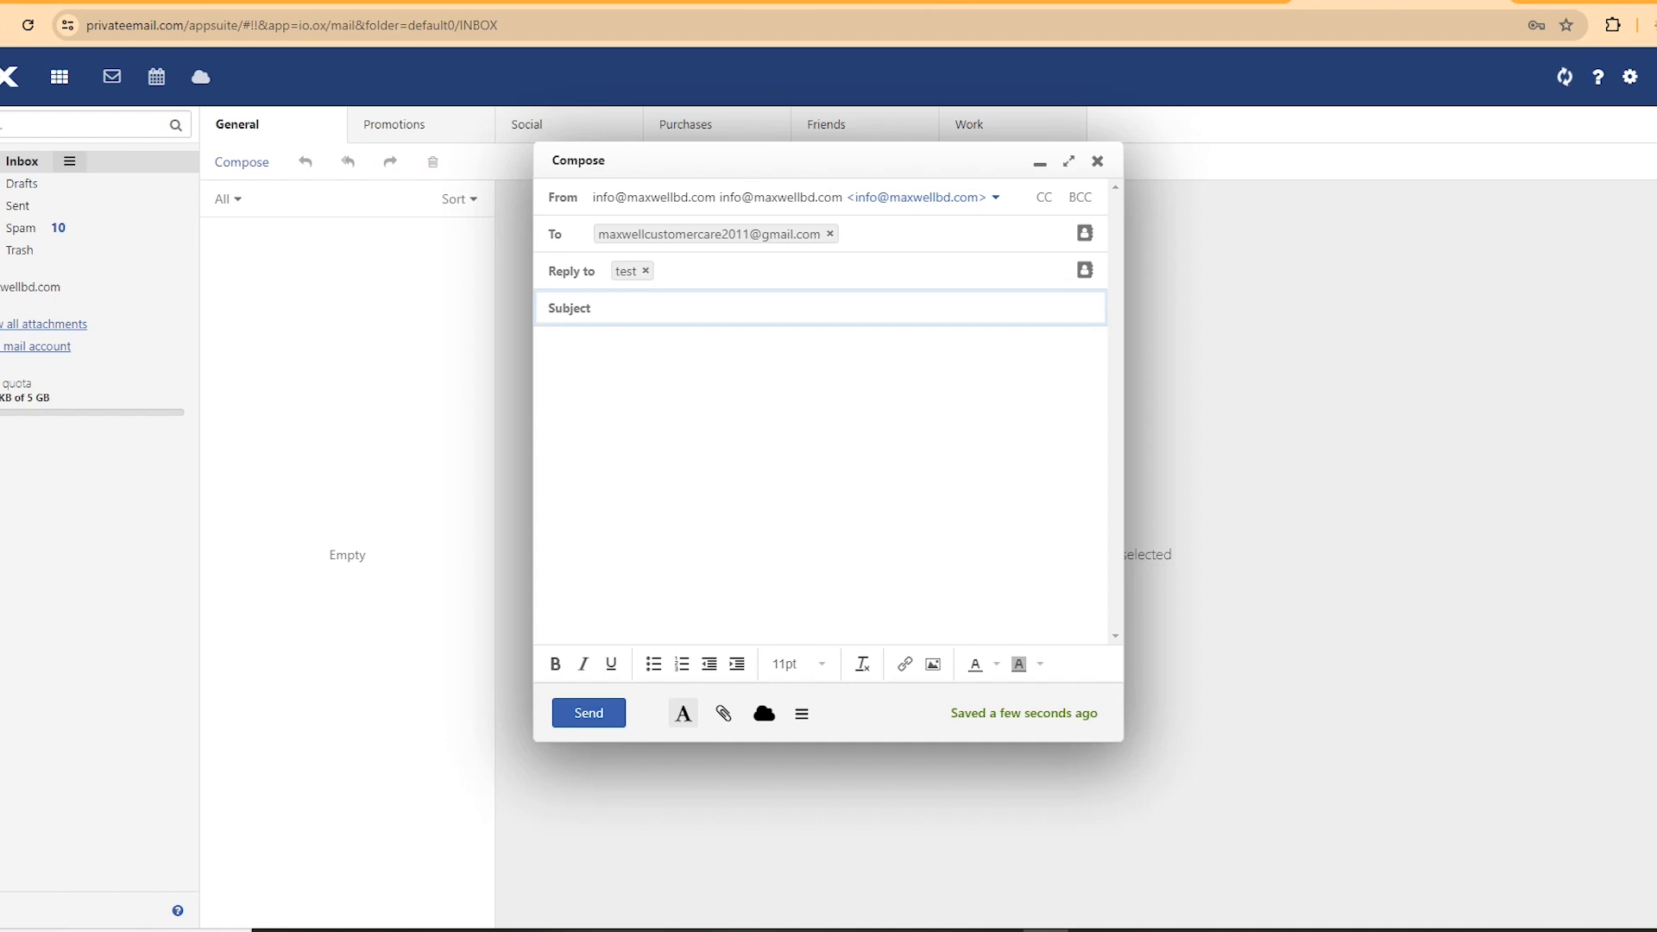
pyautogui.click(647, 271)
# Step: Give the message the subject "test" and the body "test mail", and send it
pyautogui.press('Tab')
pyautogui.write('test')
pyautogui.press('Tab')
pyautogui.write('test mail')
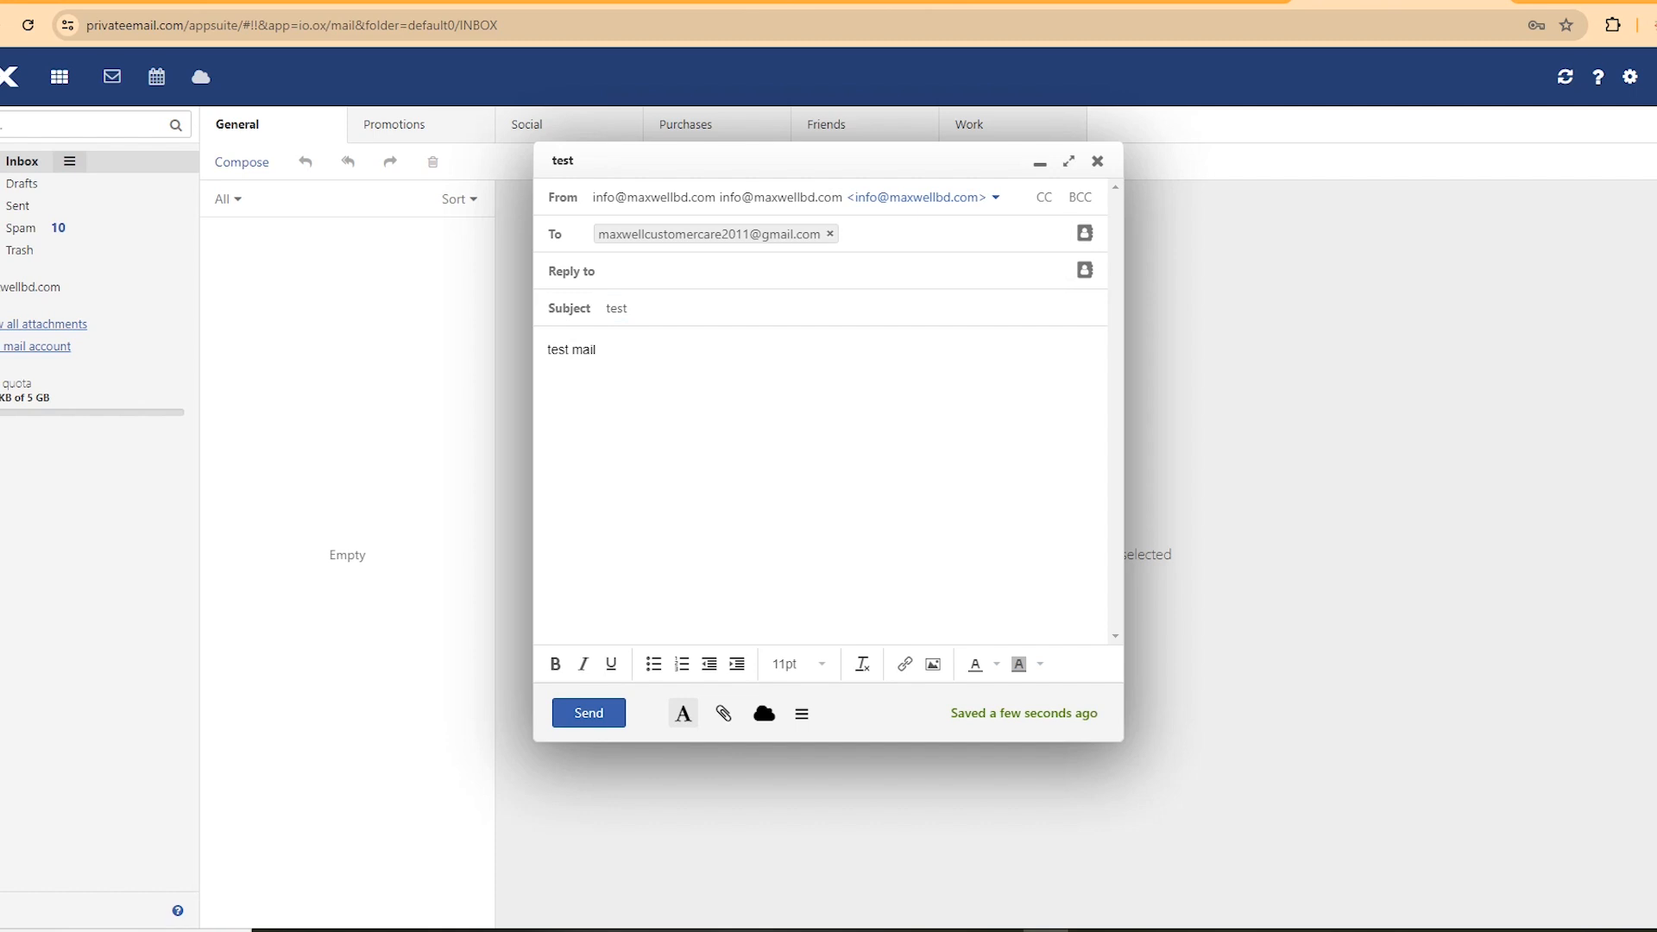
pyautogui.click(589, 713)
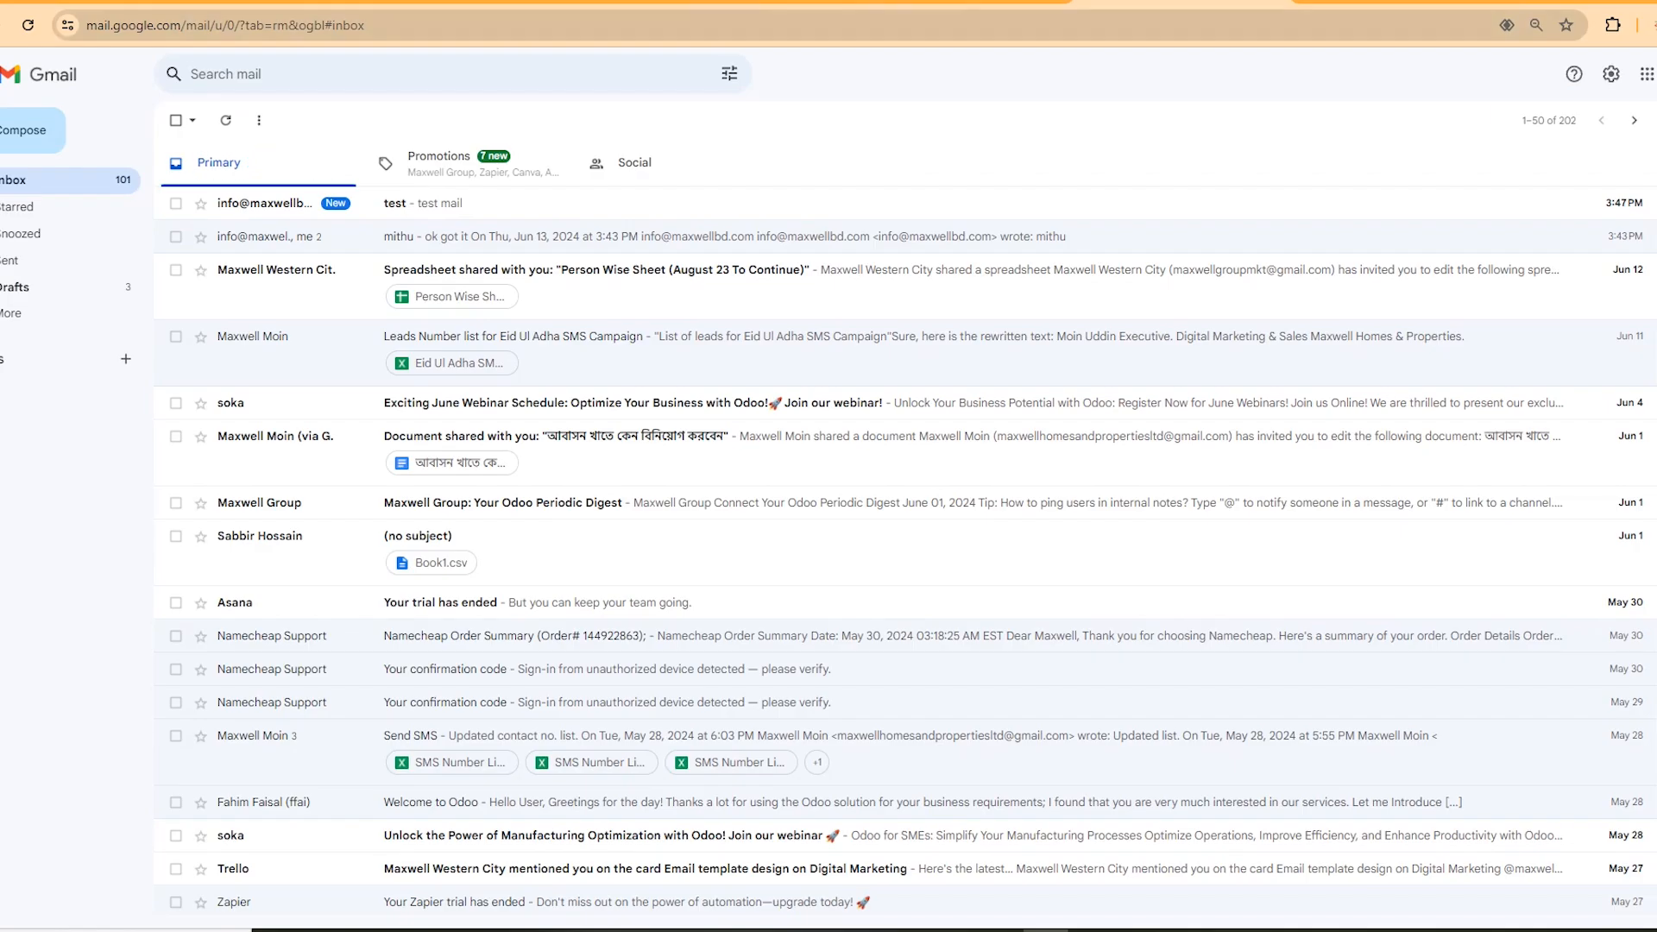
# Step: Open the received "test" message in Gmail and send the reply "ok got it"
pyautogui.click(518, 200)
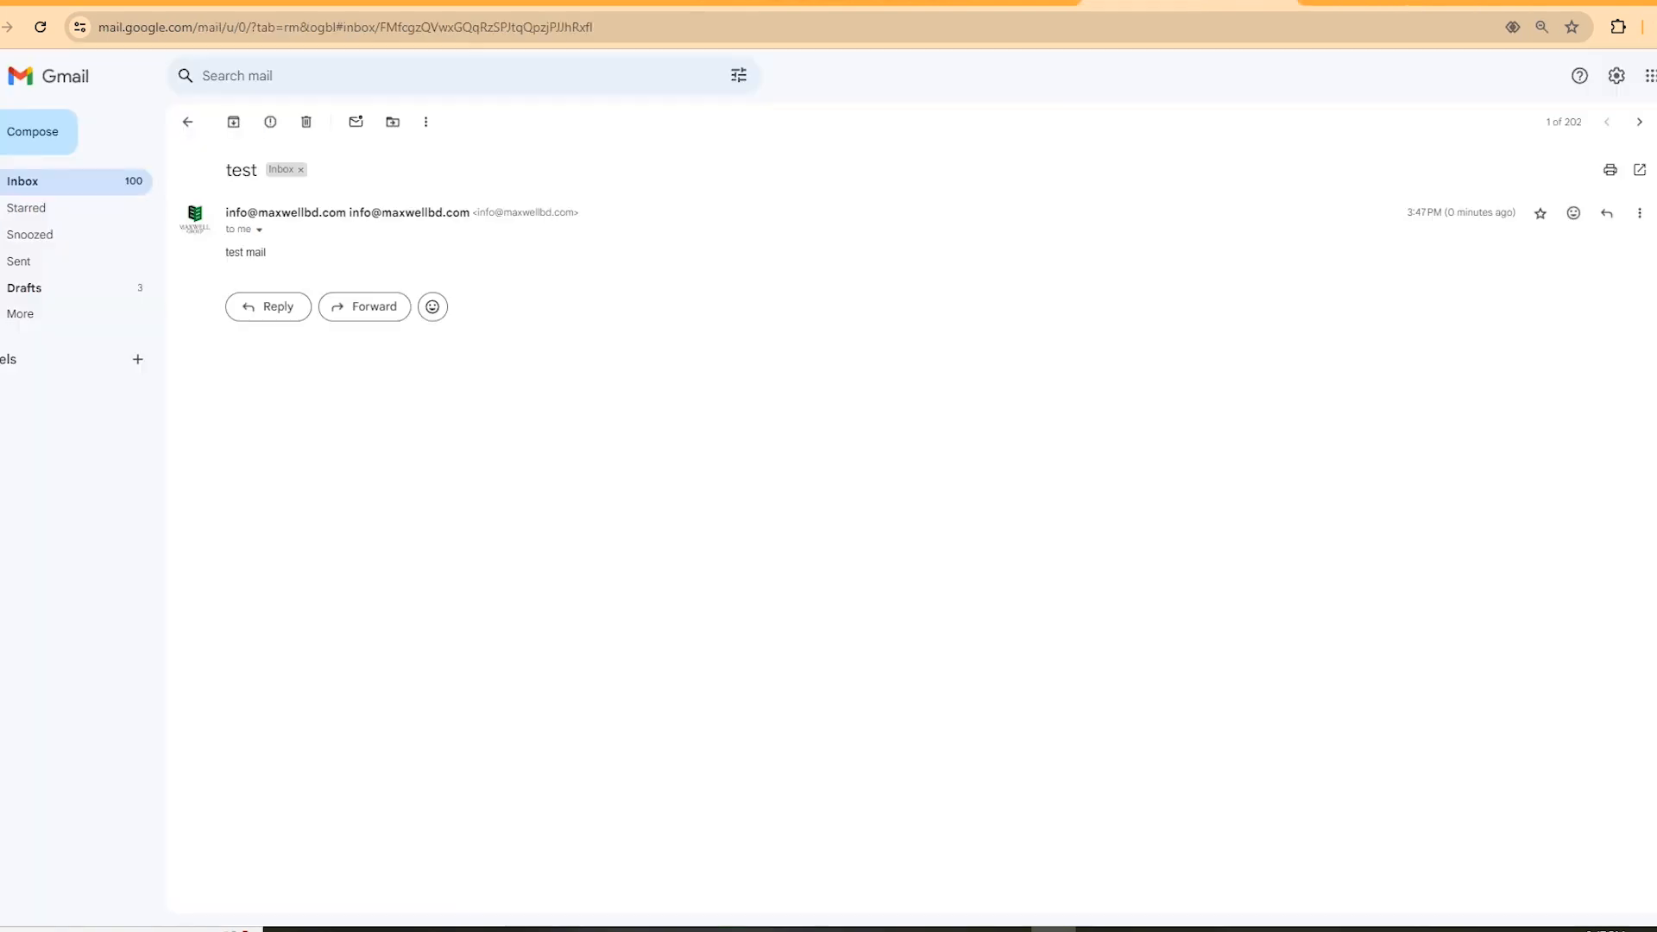
pyautogui.write('r')
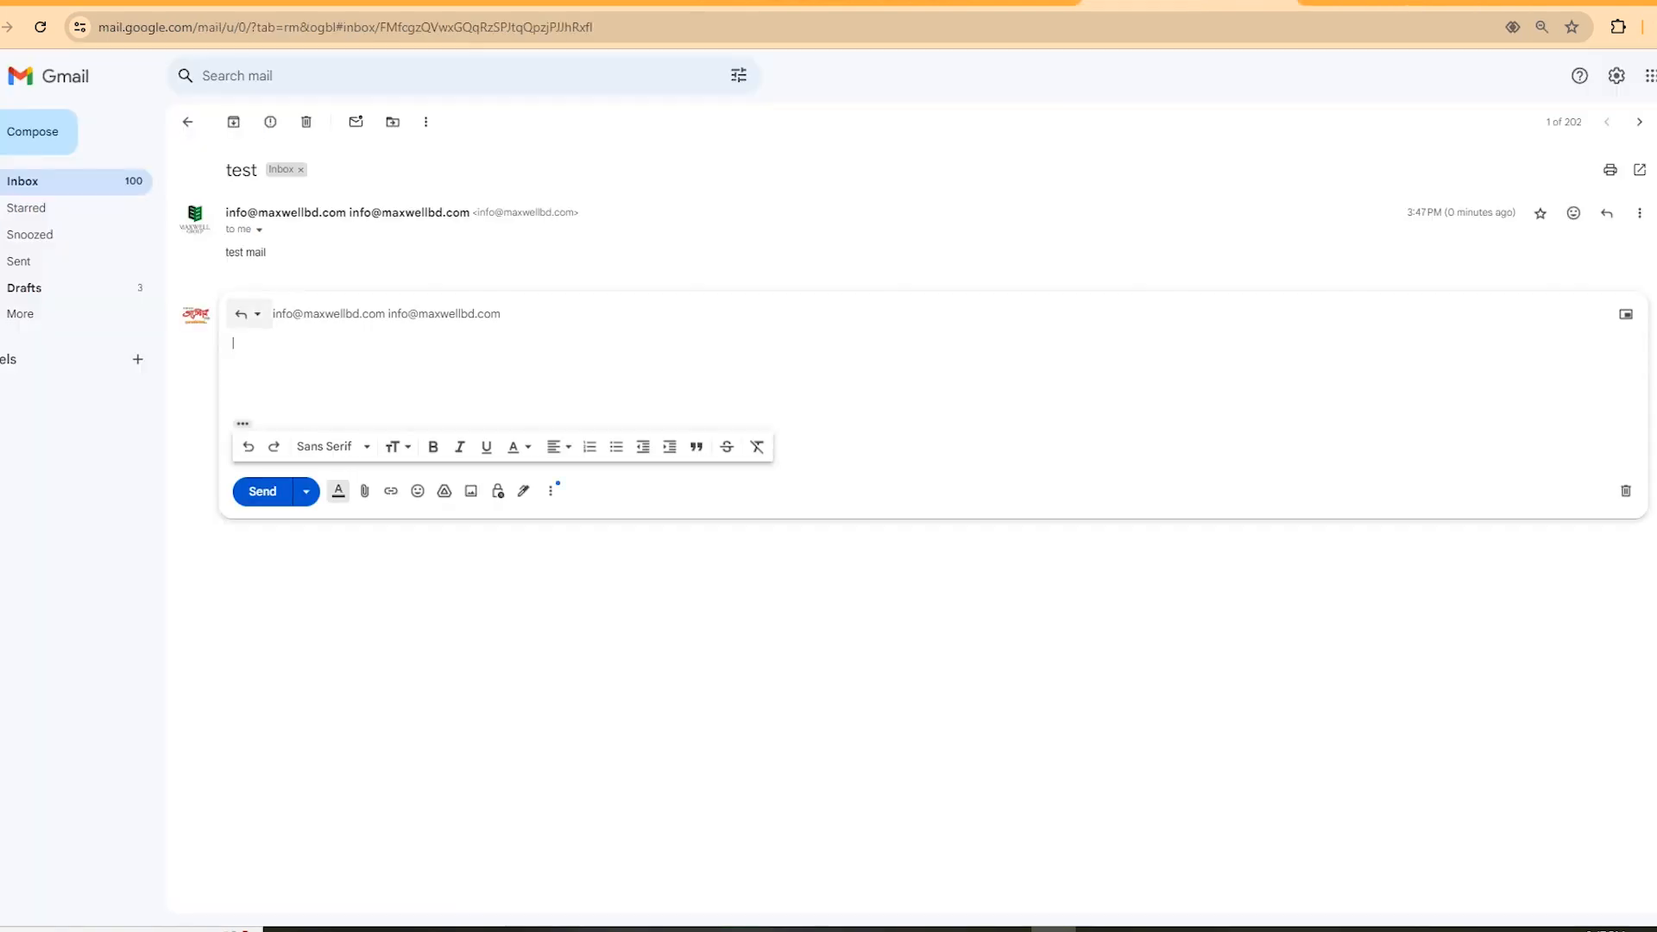
pyautogui.write('ok got it')
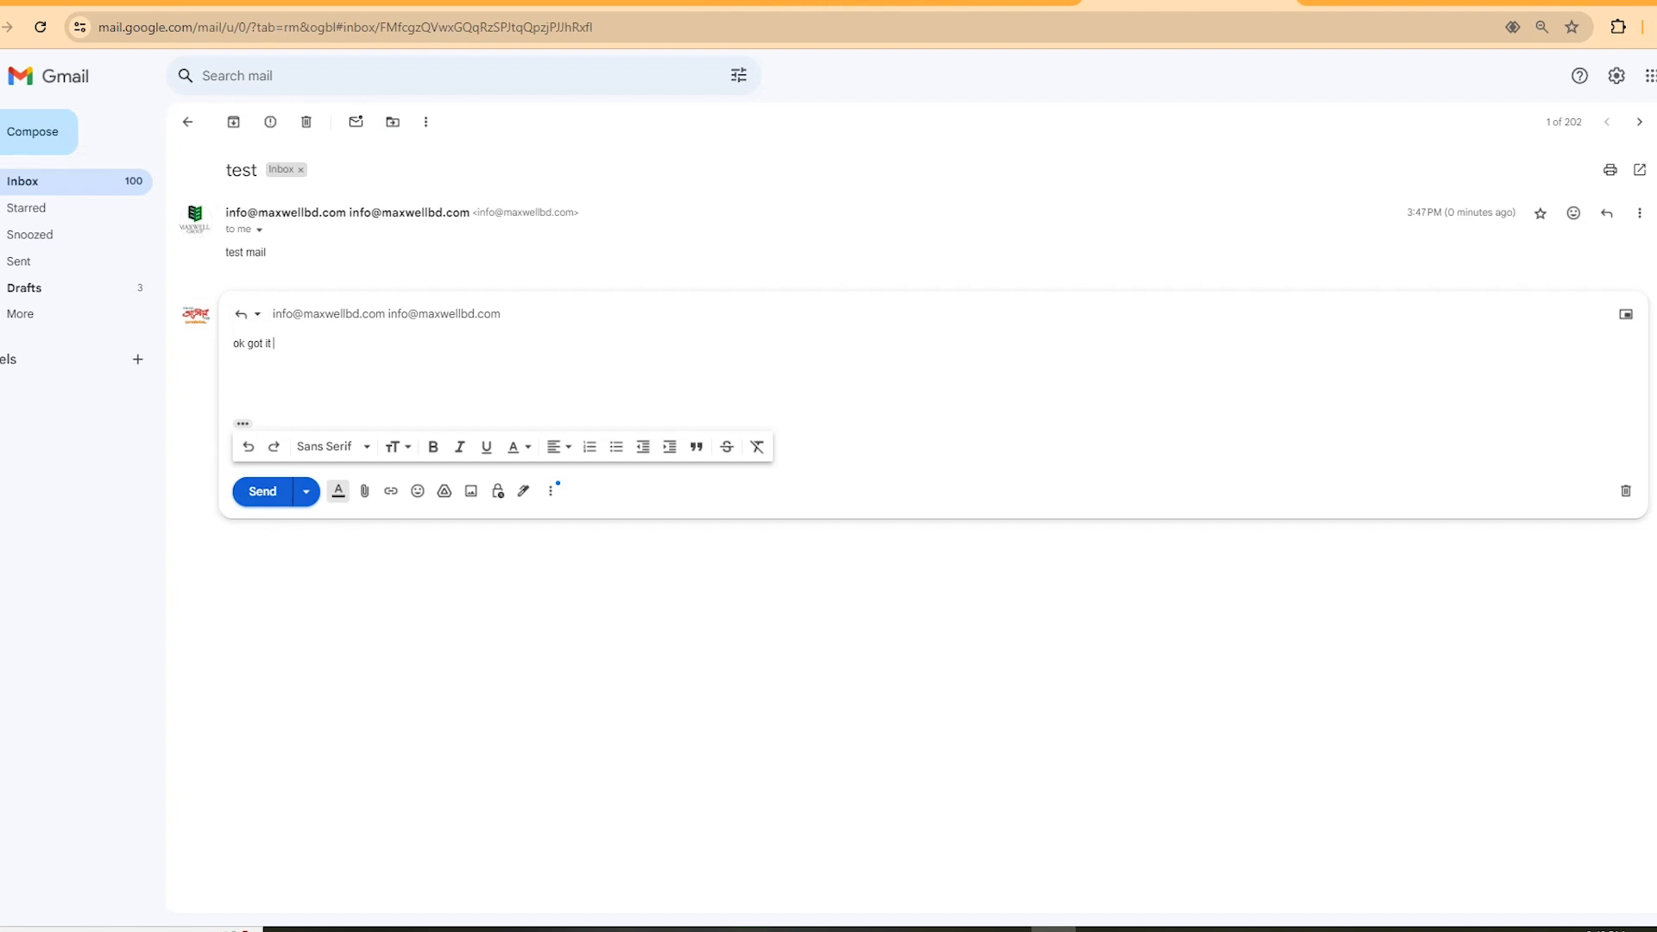
pyautogui.click(262, 491)
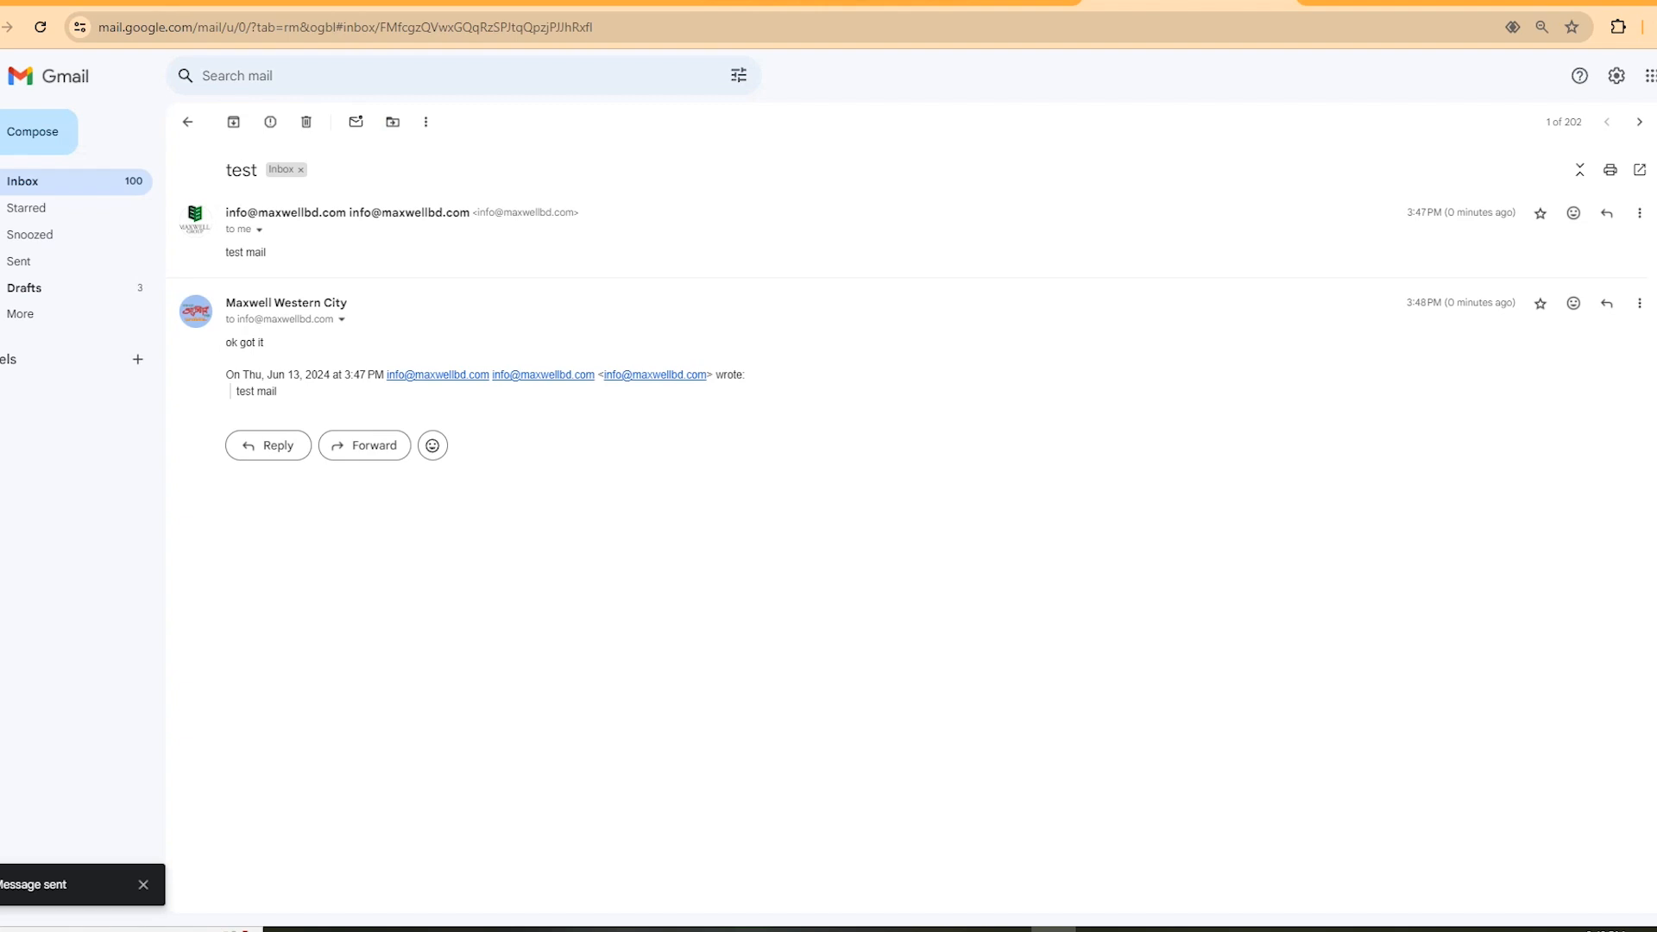
# Step: Switch back to the Private Email webmail, check Drafts and the inbox, and open the "Re: test" reply
pyautogui.hotkey('ctrl', 'Tab')
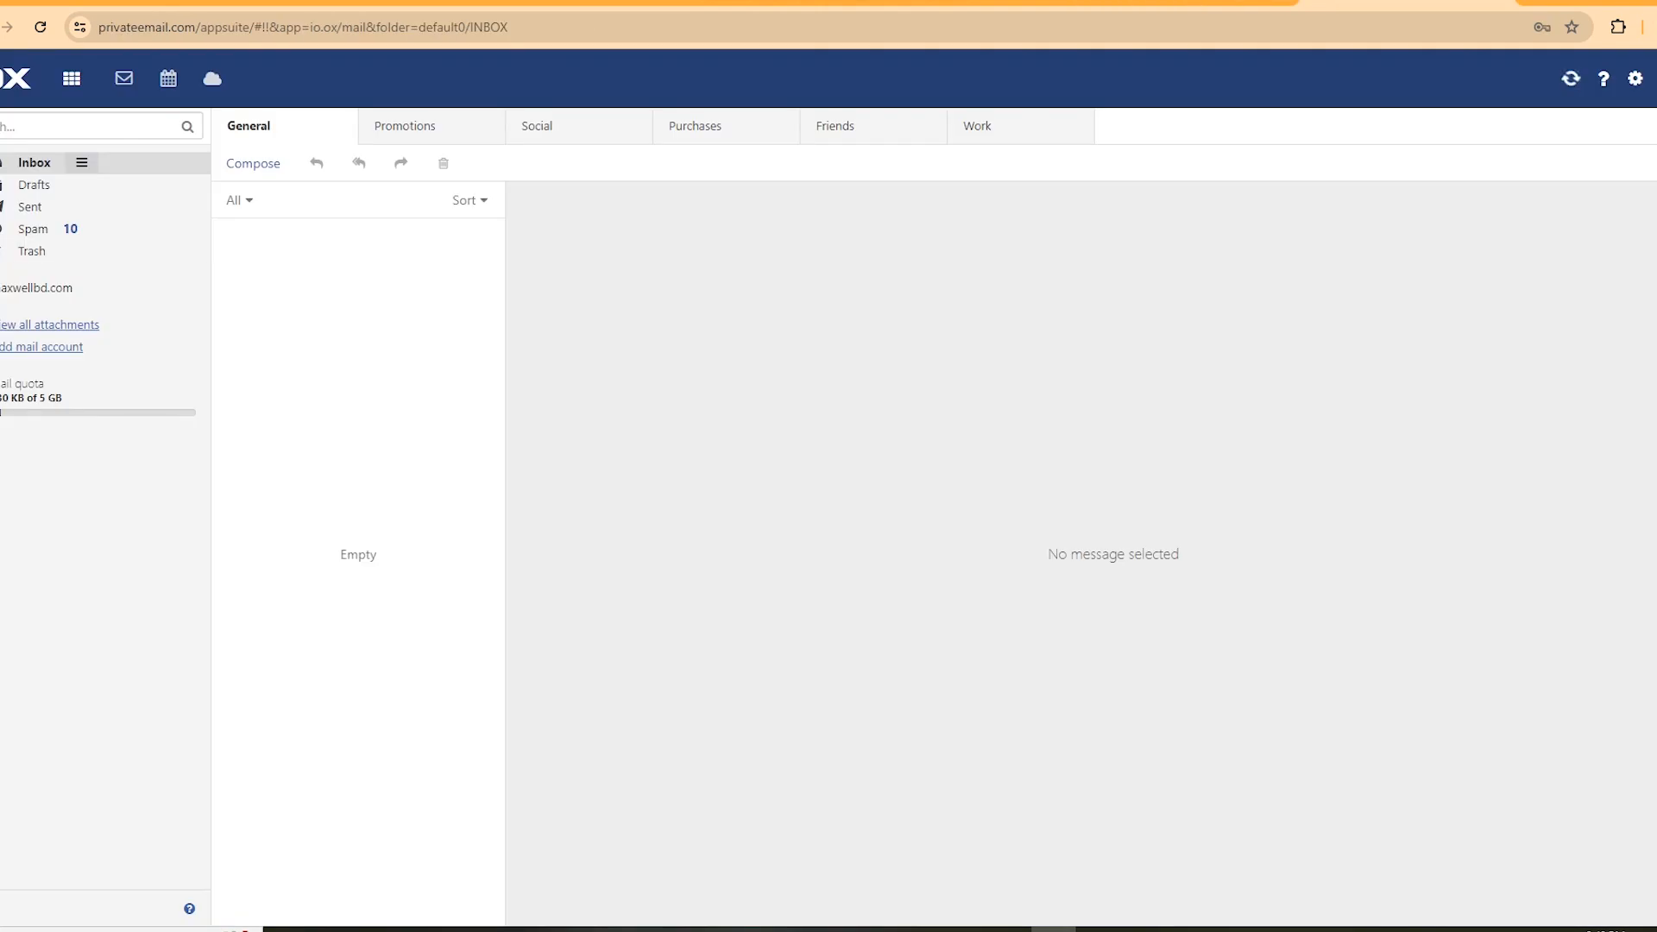
pyautogui.click(31, 207)
pyautogui.click(34, 185)
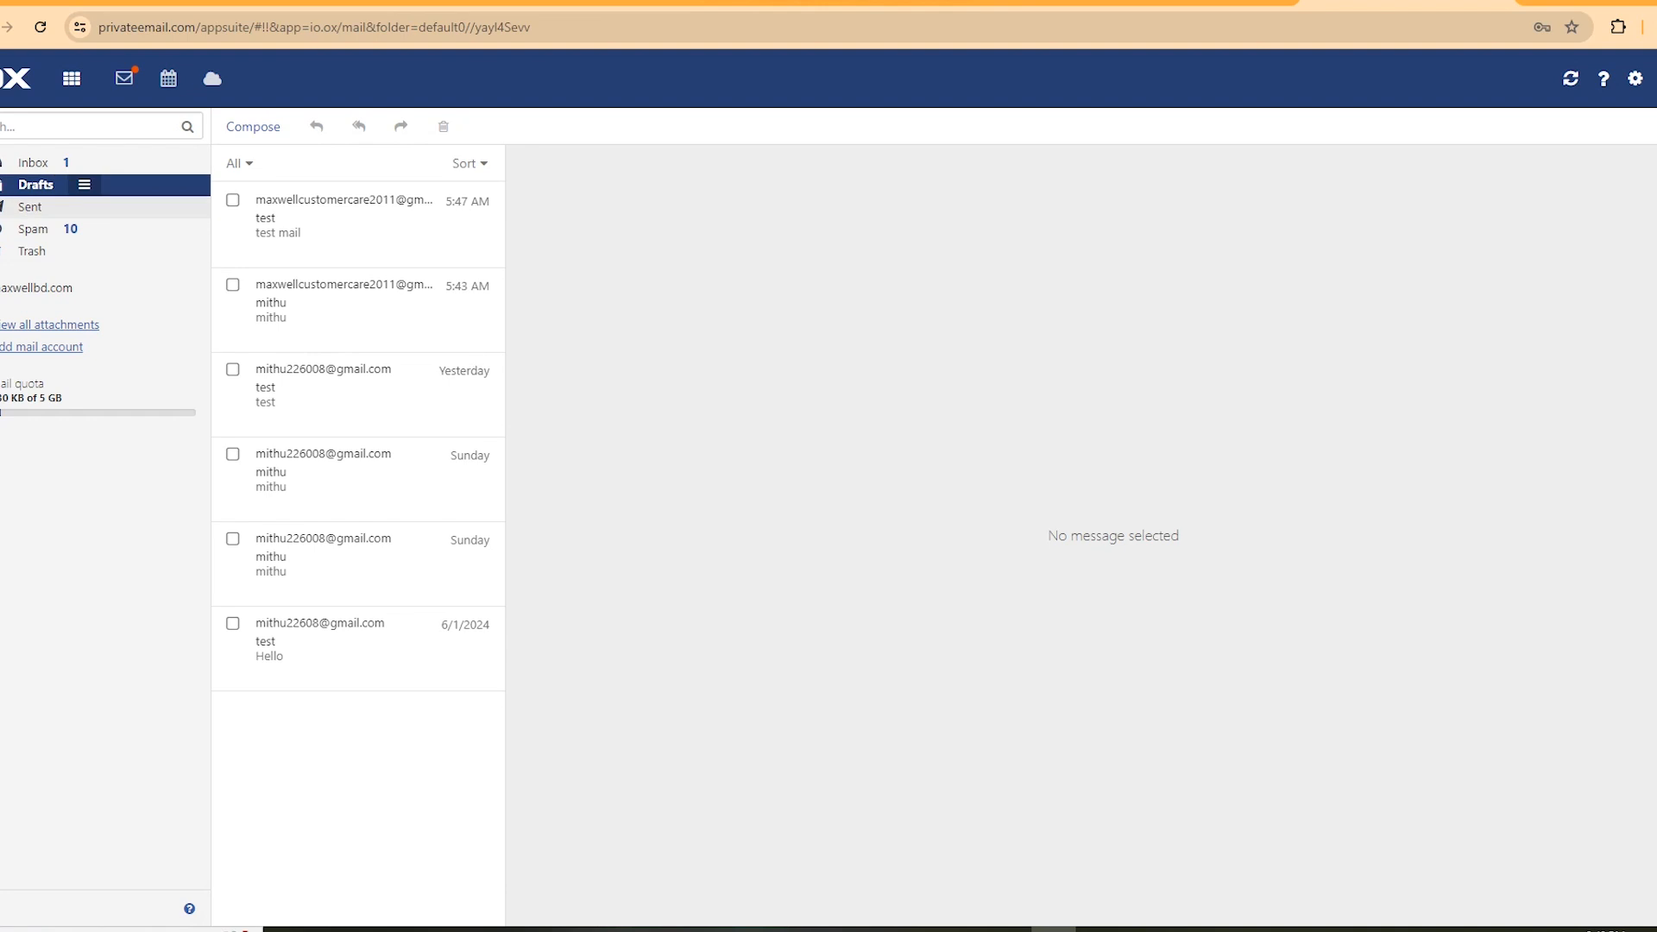
pyautogui.click(34, 163)
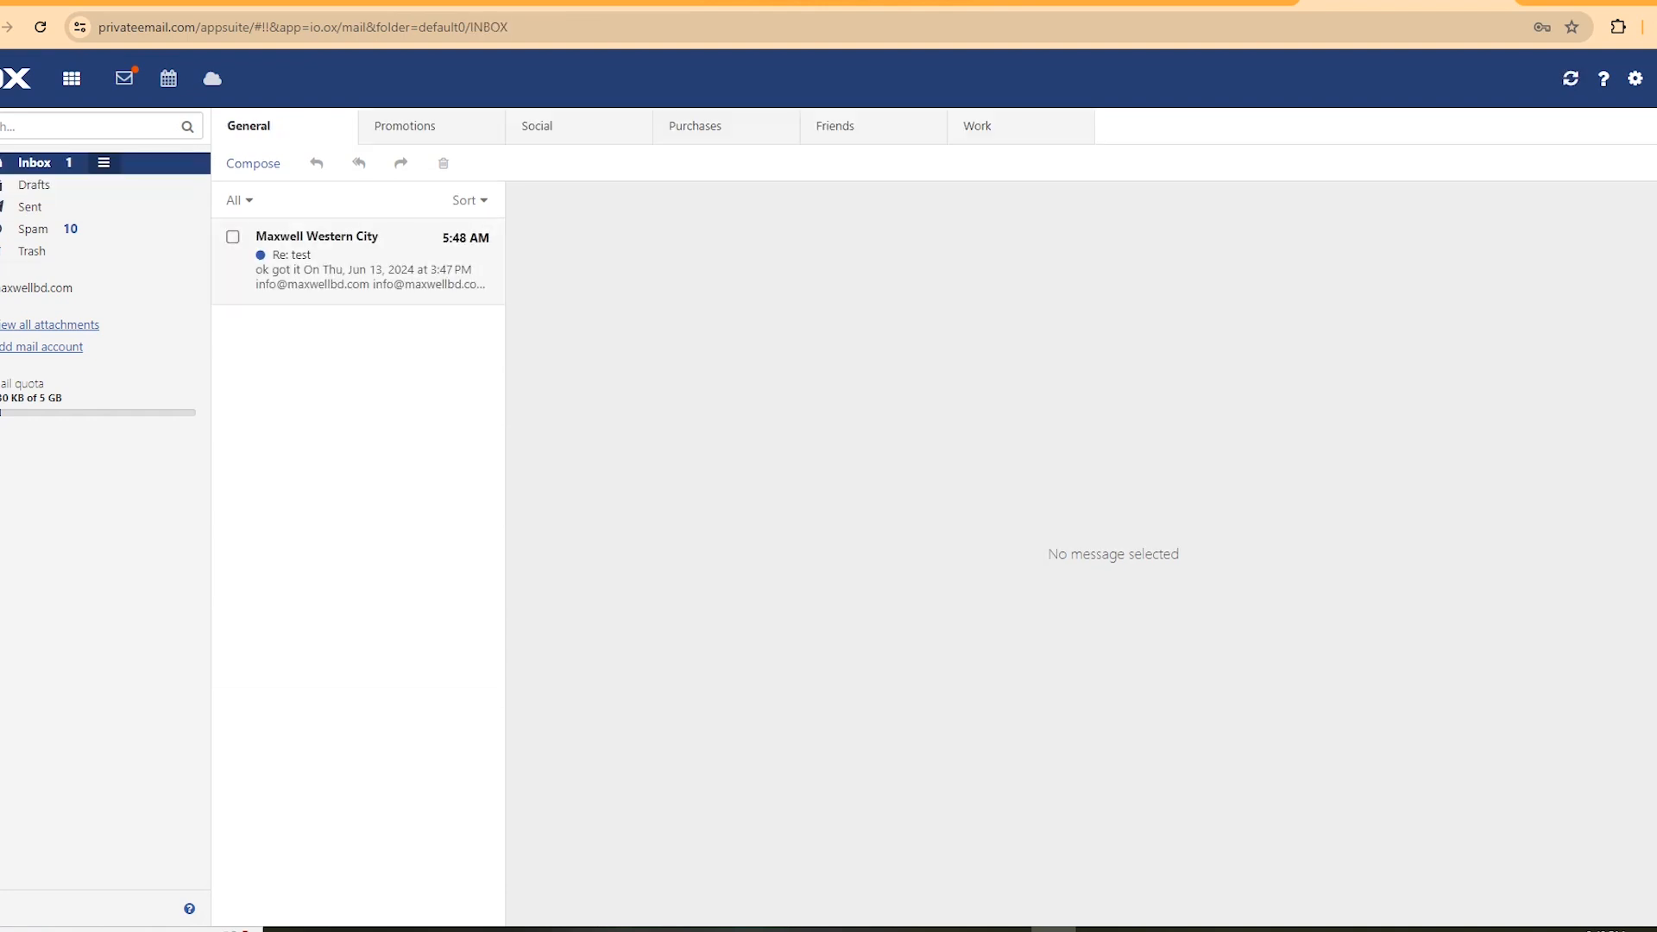
pyautogui.click(358, 261)
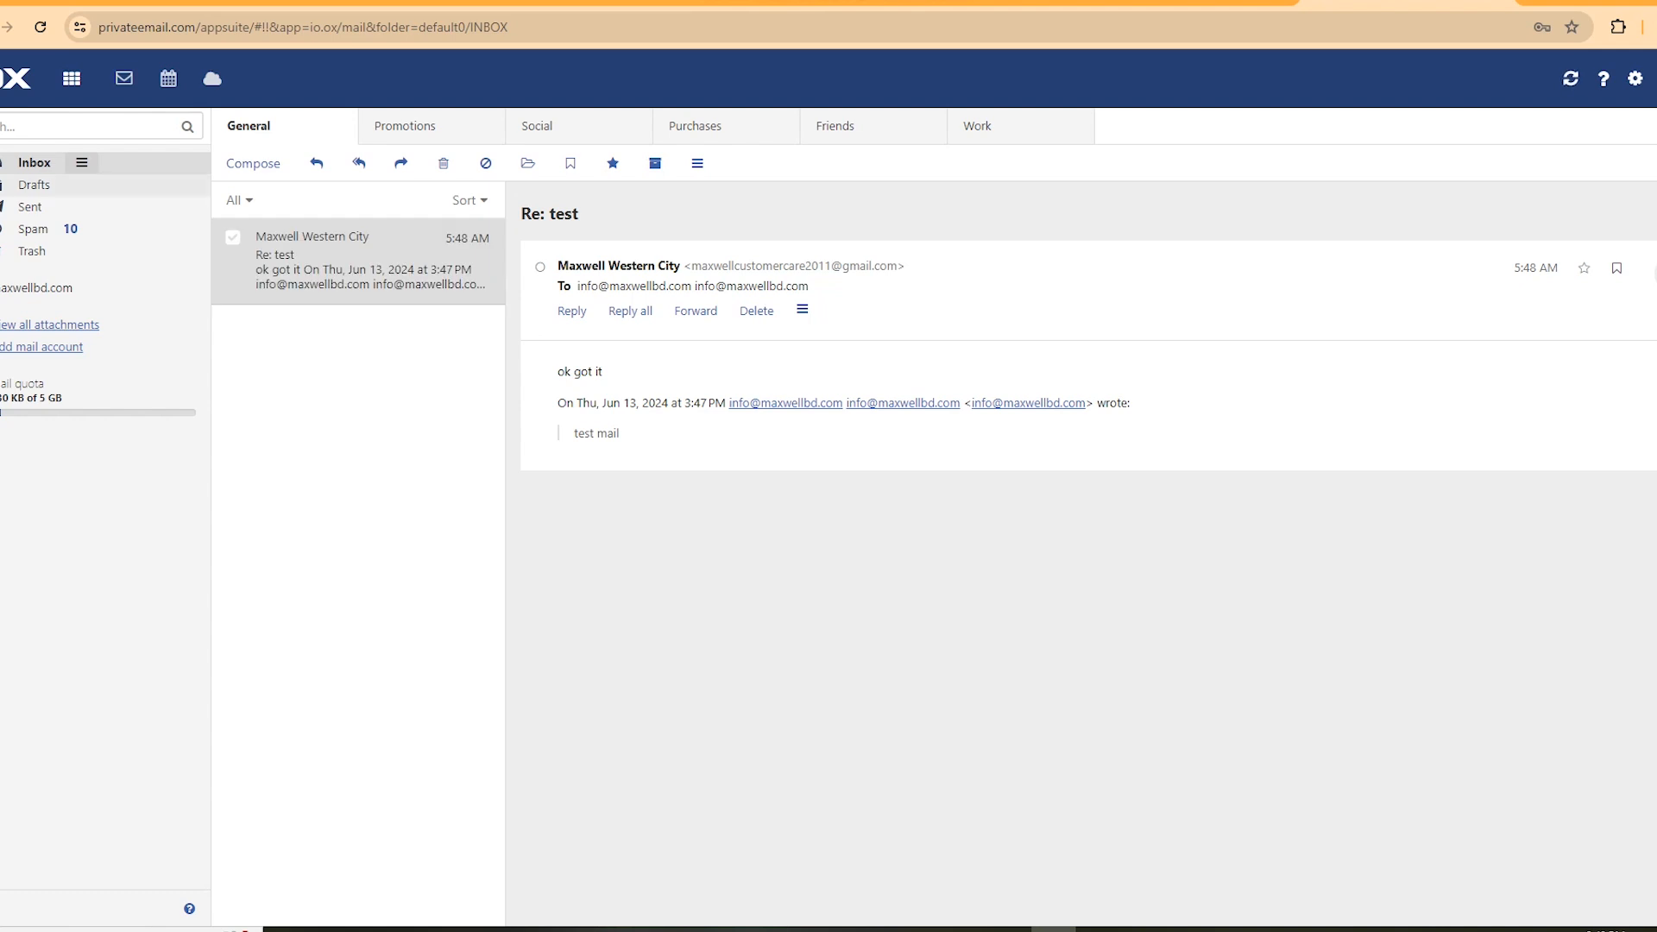
# Step: Switch to the Word document and examine the instructions for the conflicting SPF records and the single consolidated SPF record
pyautogui.hotkey('alt', 'Tab')
pyautogui.moveTo(603, 324); pyautogui.dragTo(443, 323)
pyautogui.click(606, 324)
pyautogui.scroll(-1, 725, 388)
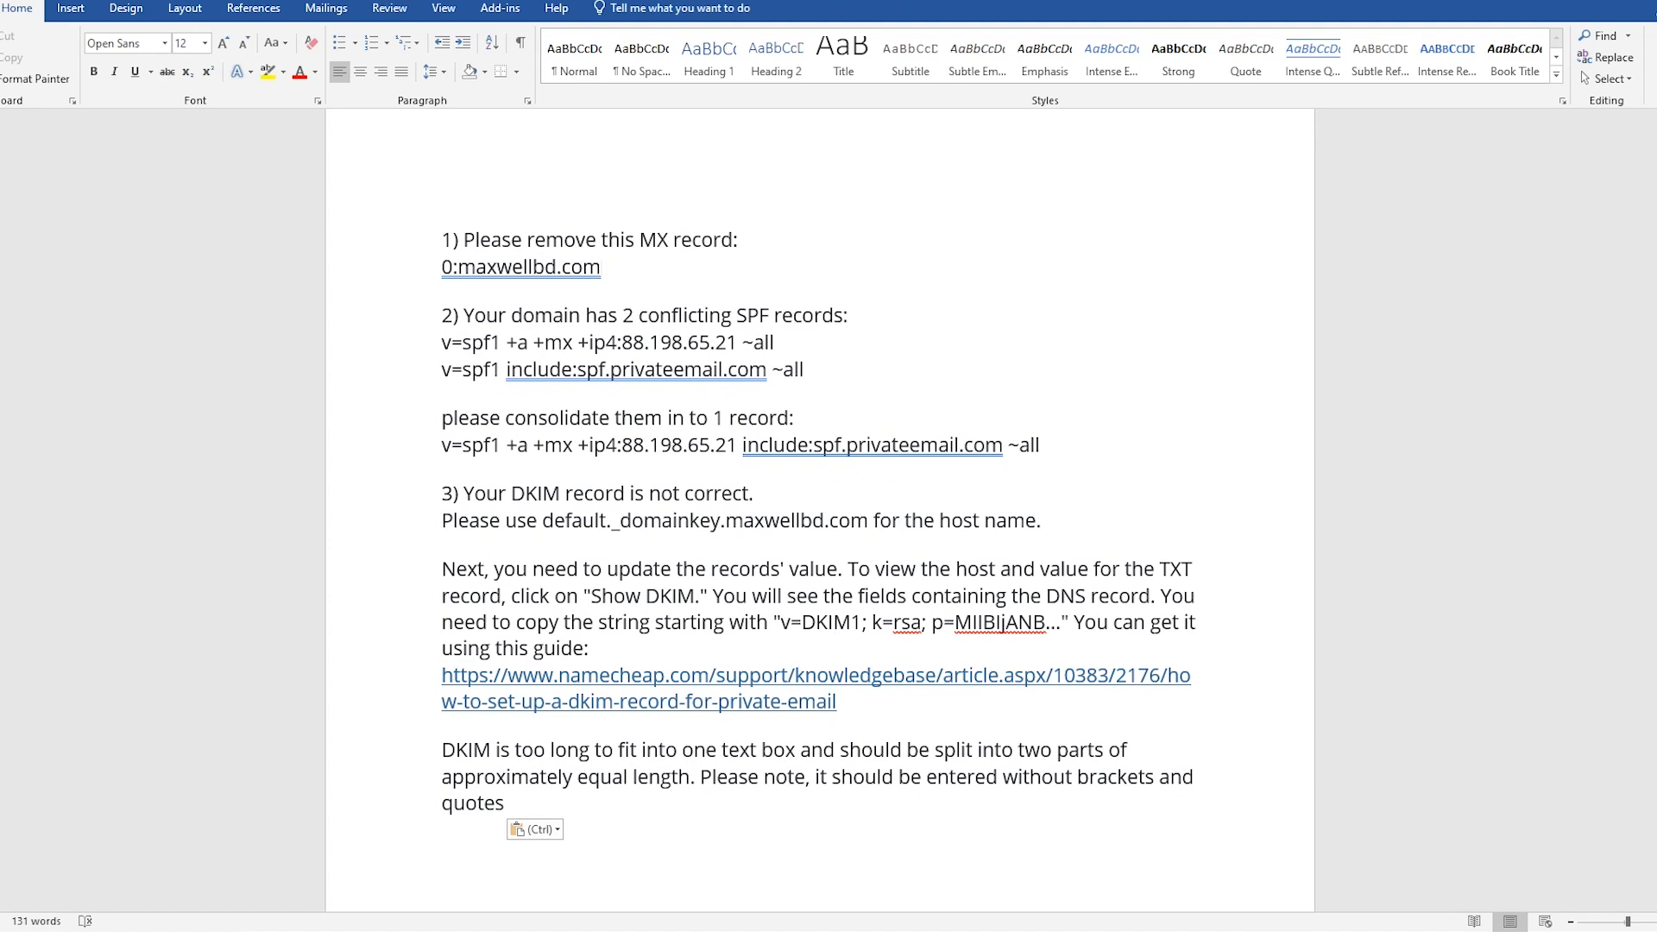
pyautogui.moveTo(452, 316); pyautogui.dragTo(849, 316)
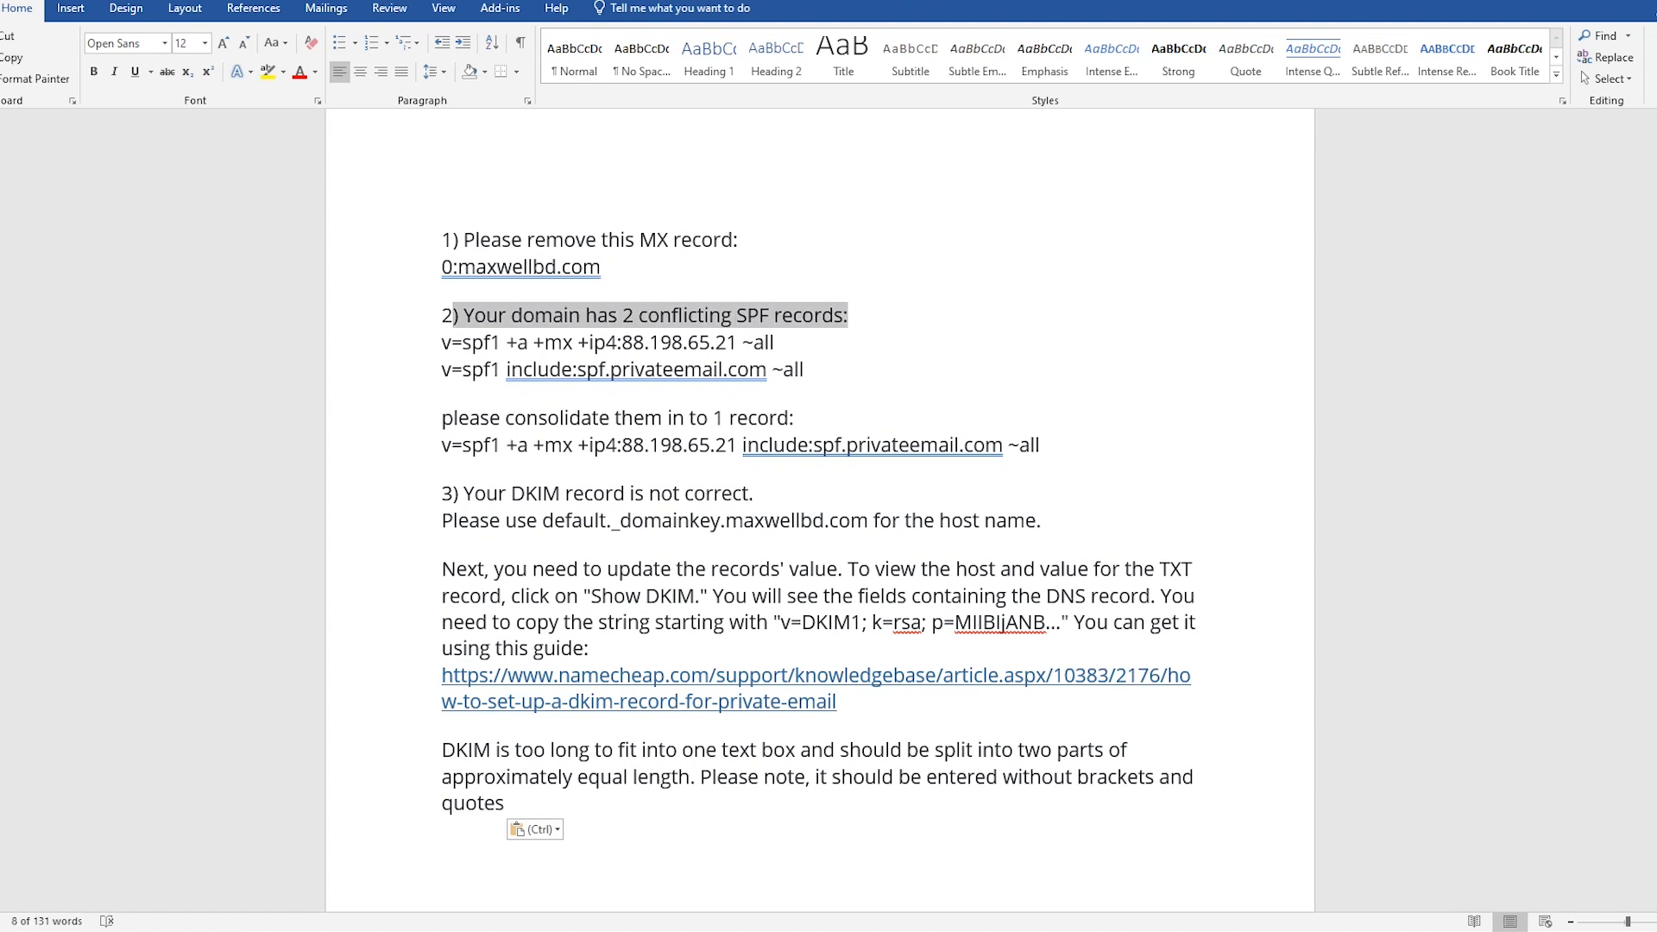
pyautogui.click(443, 342)
pyautogui.moveTo(443, 342); pyautogui.dragTo(813, 372)
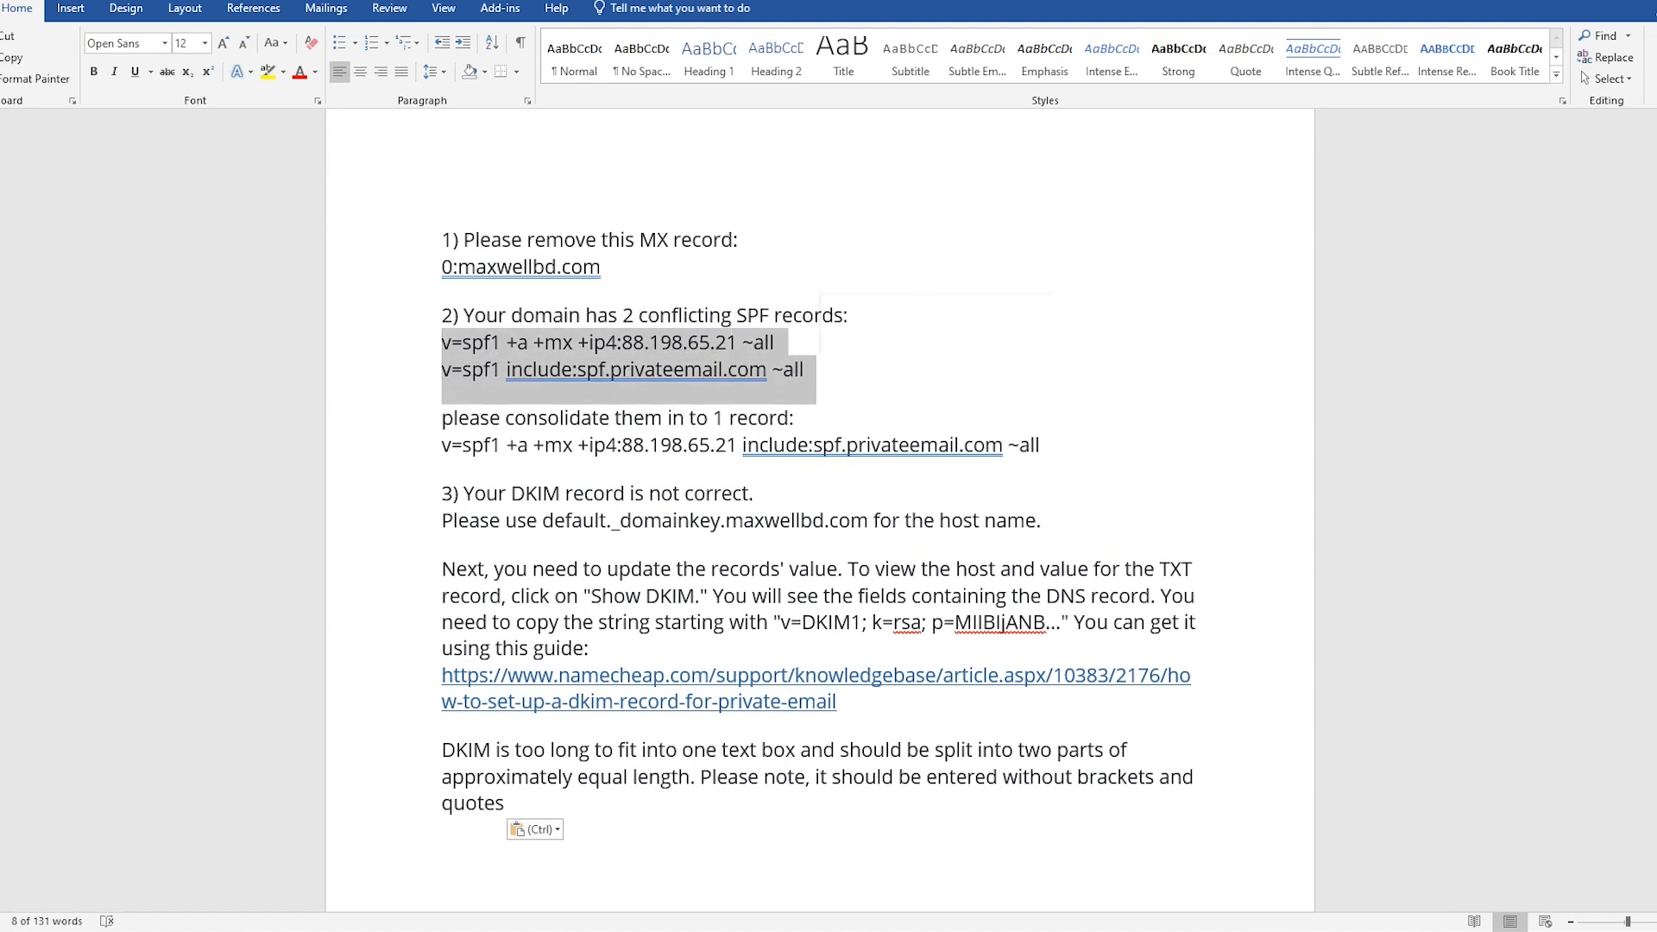
pyautogui.click(813, 371)
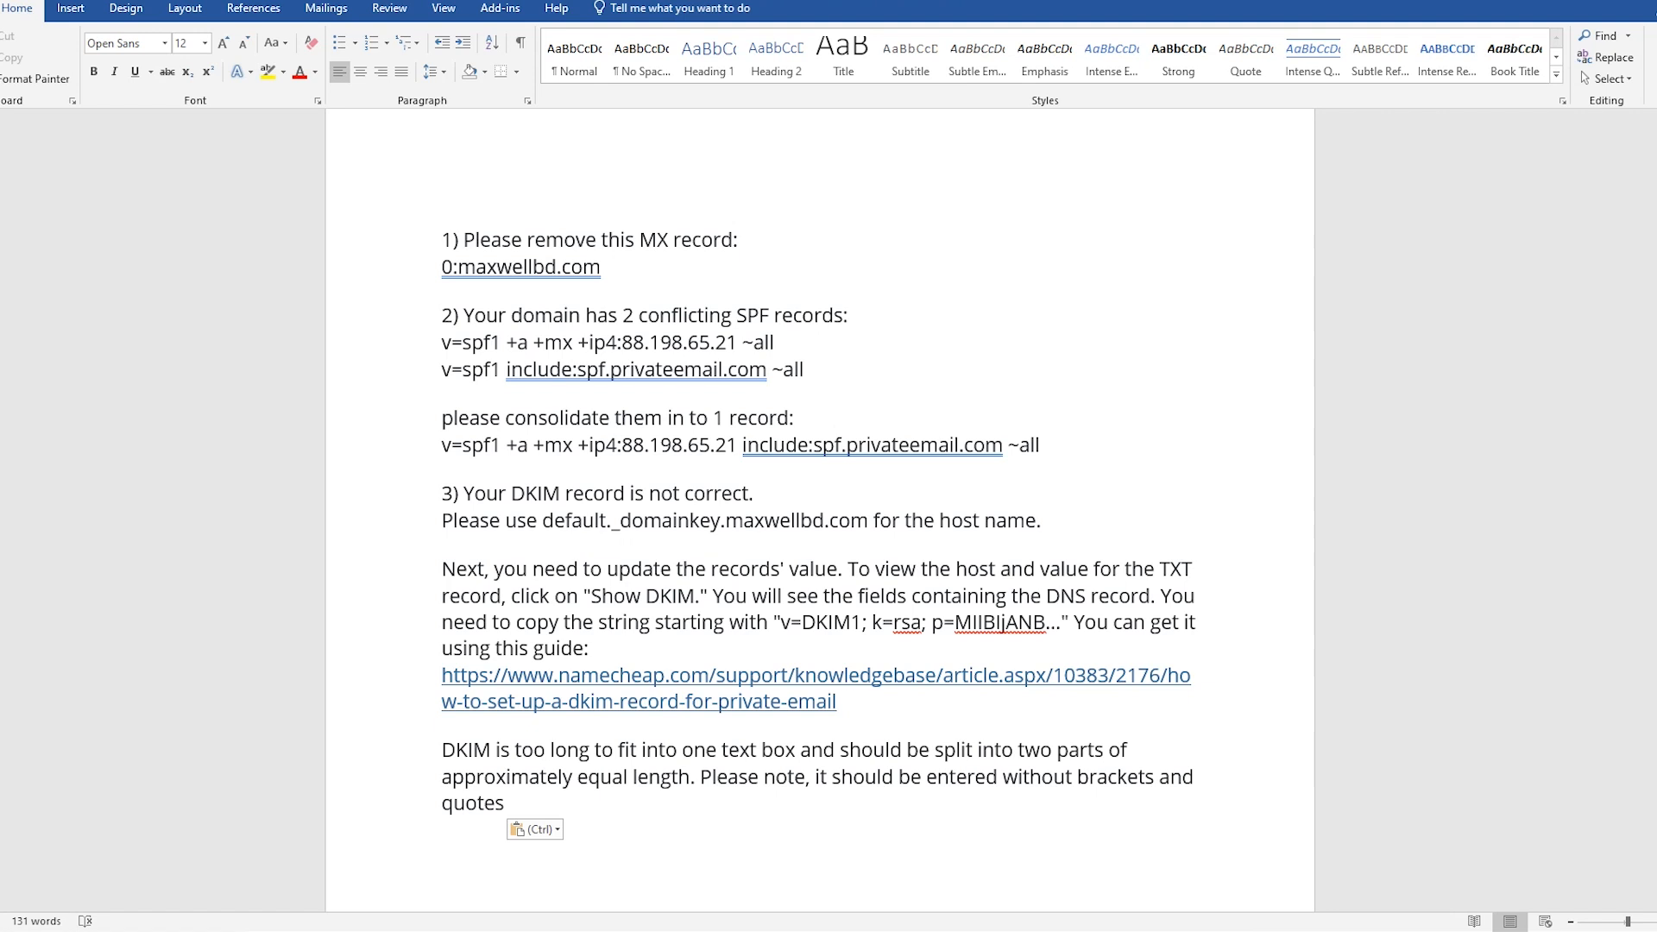
pyautogui.moveTo(442, 444); pyautogui.dragTo(1008, 444)
pyautogui.click(1042, 445)
# Step: Examine the instructions for correcting the DKIM record and the string starting with "v=DKIM1; k=rsa; p=MIIBIjANB"
pyautogui.scroll(-2, 1042, 445)
pyautogui.moveTo(511, 382); pyautogui.dragTo(561, 382)
pyautogui.moveTo(685, 382); pyautogui.dragTo(753, 382)
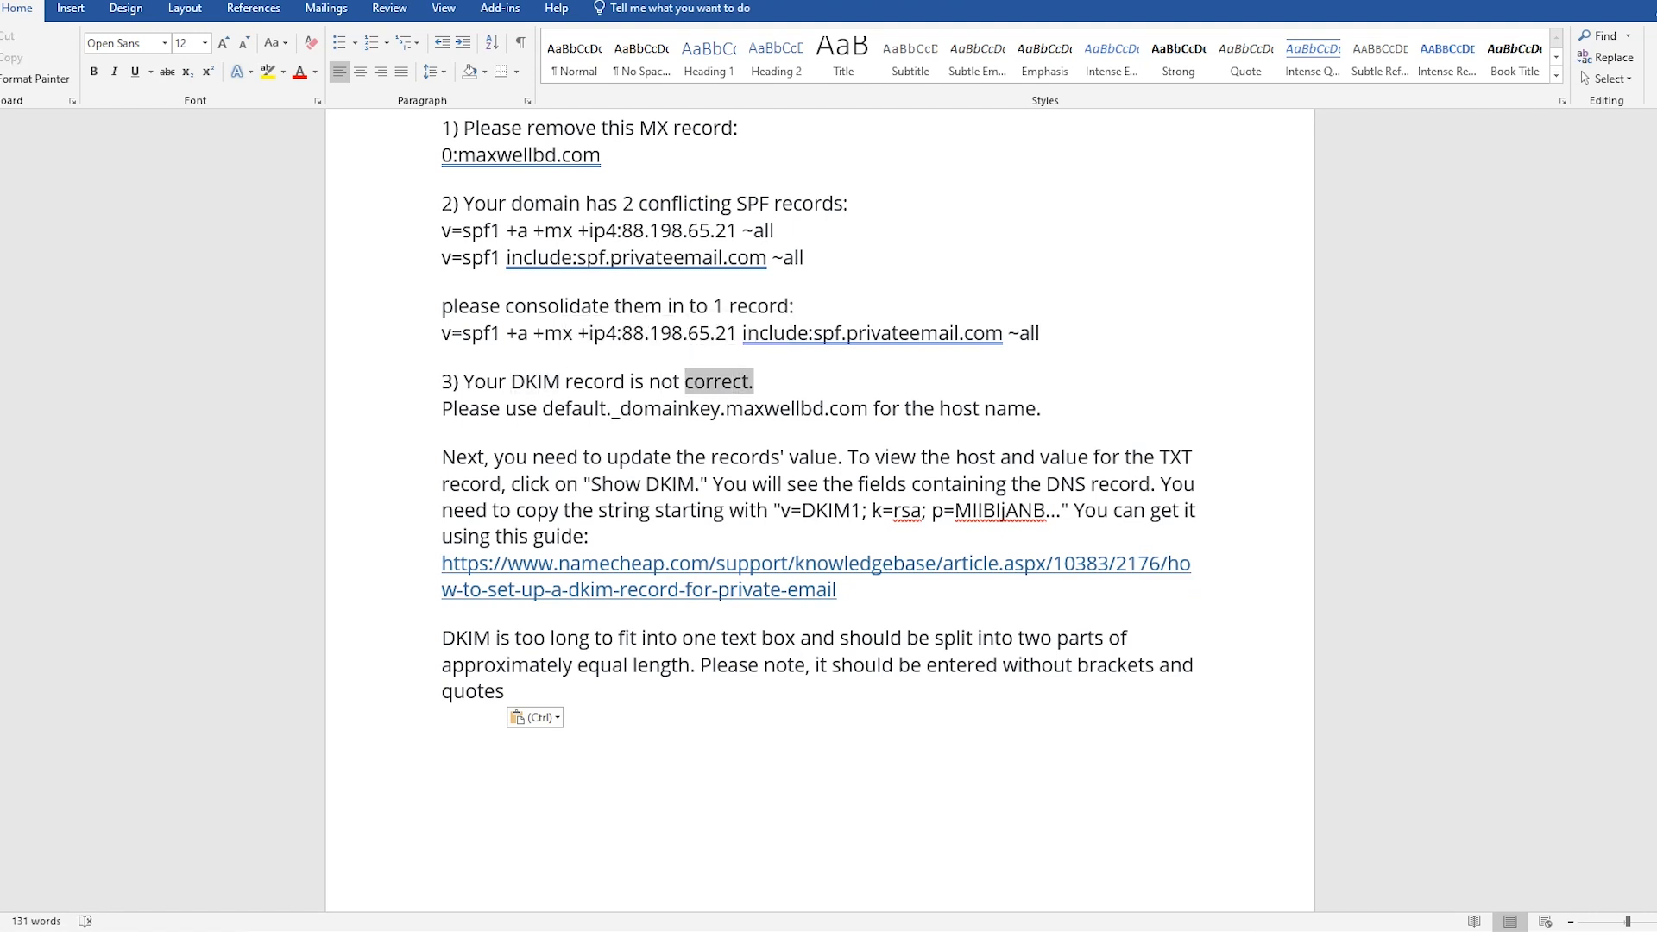
pyautogui.moveTo(781, 510); pyautogui.dragTo(1047, 510)
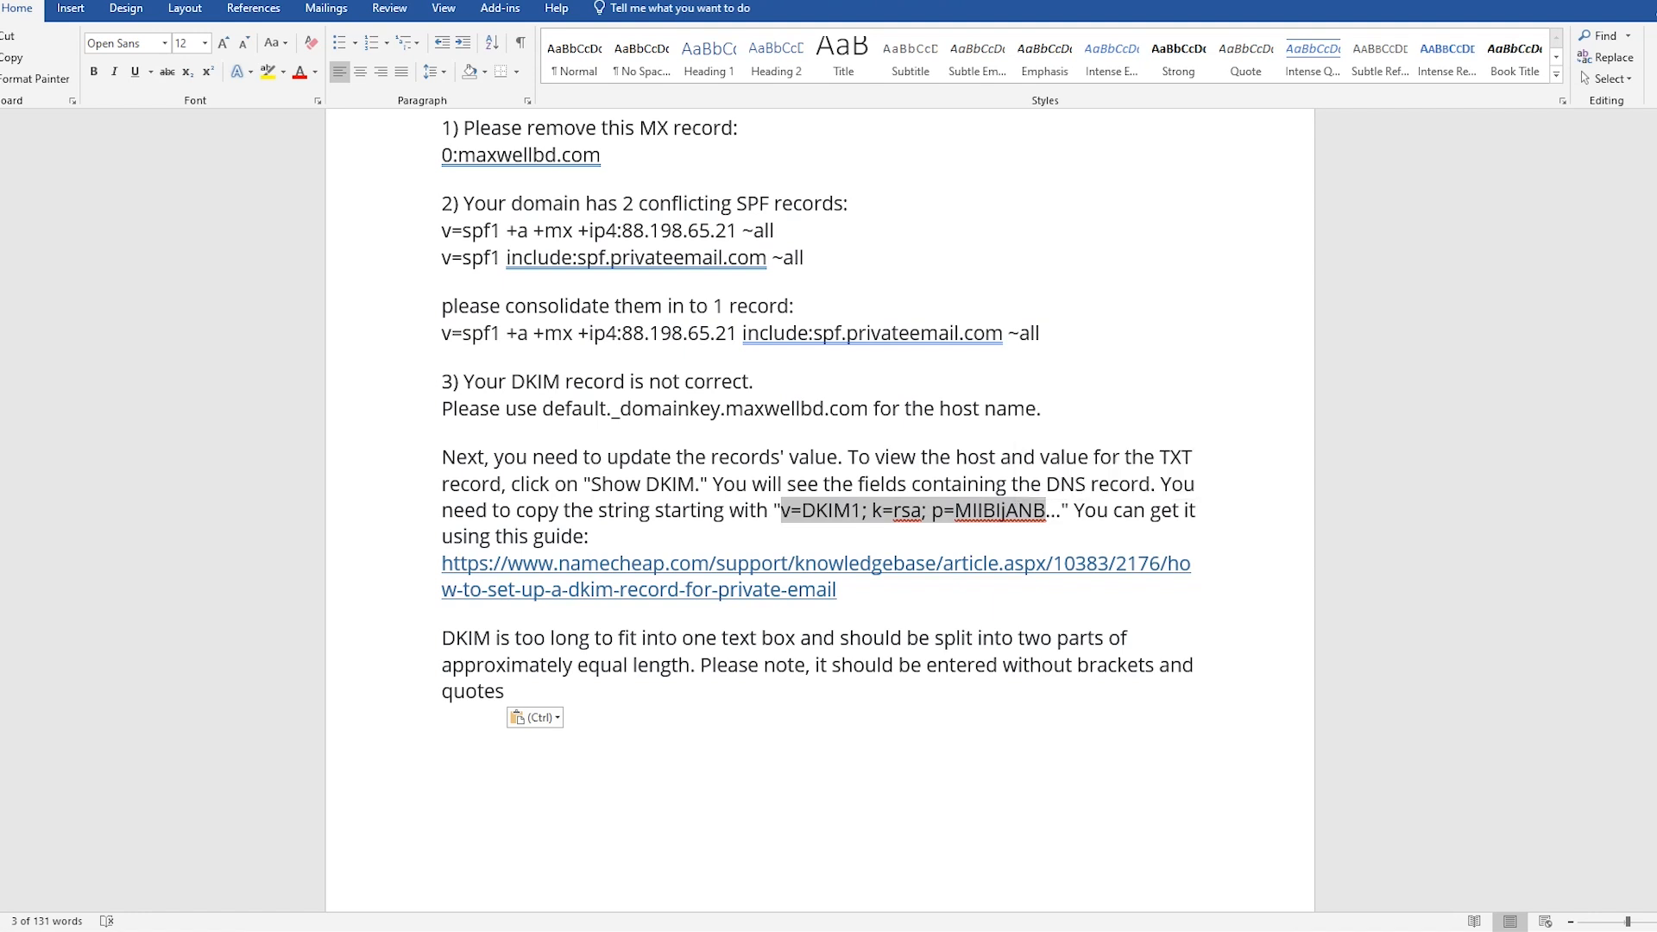
# Step: Copy the Namecheap DKIM guide link from the document, check the note on splitting the DKIM value, and open the link in a new browser tab
pyautogui.click(774, 564)
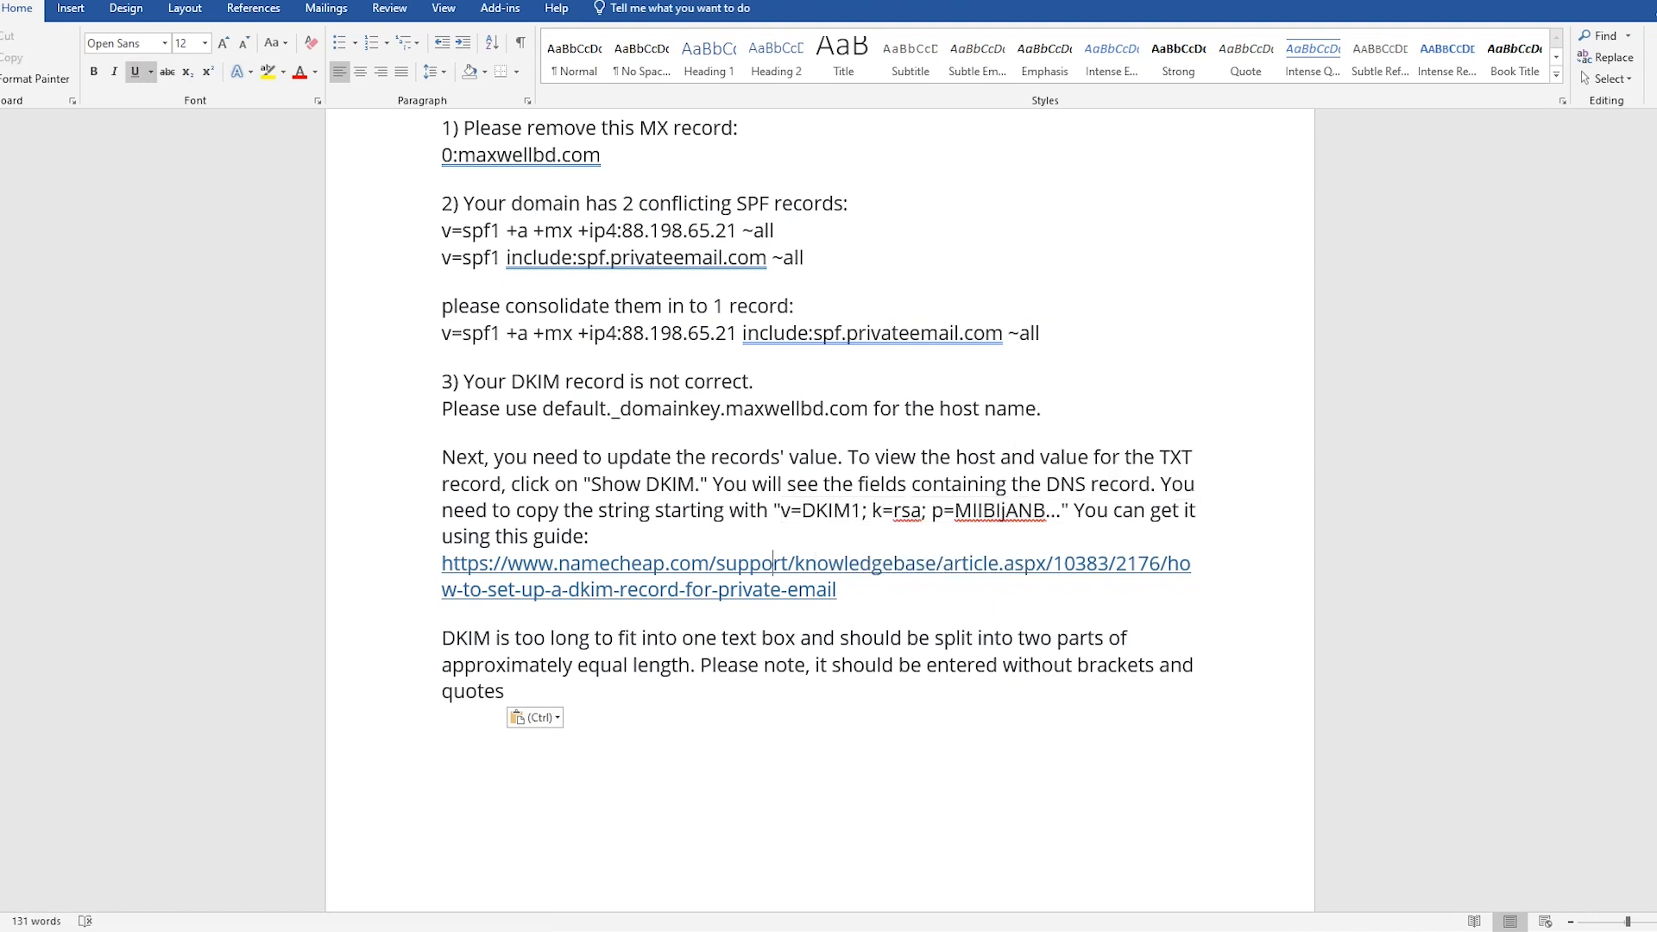
pyautogui.moveTo(837, 604); pyautogui.dragTo(441, 563)
pyautogui.hotkey('ctrl', 'c')
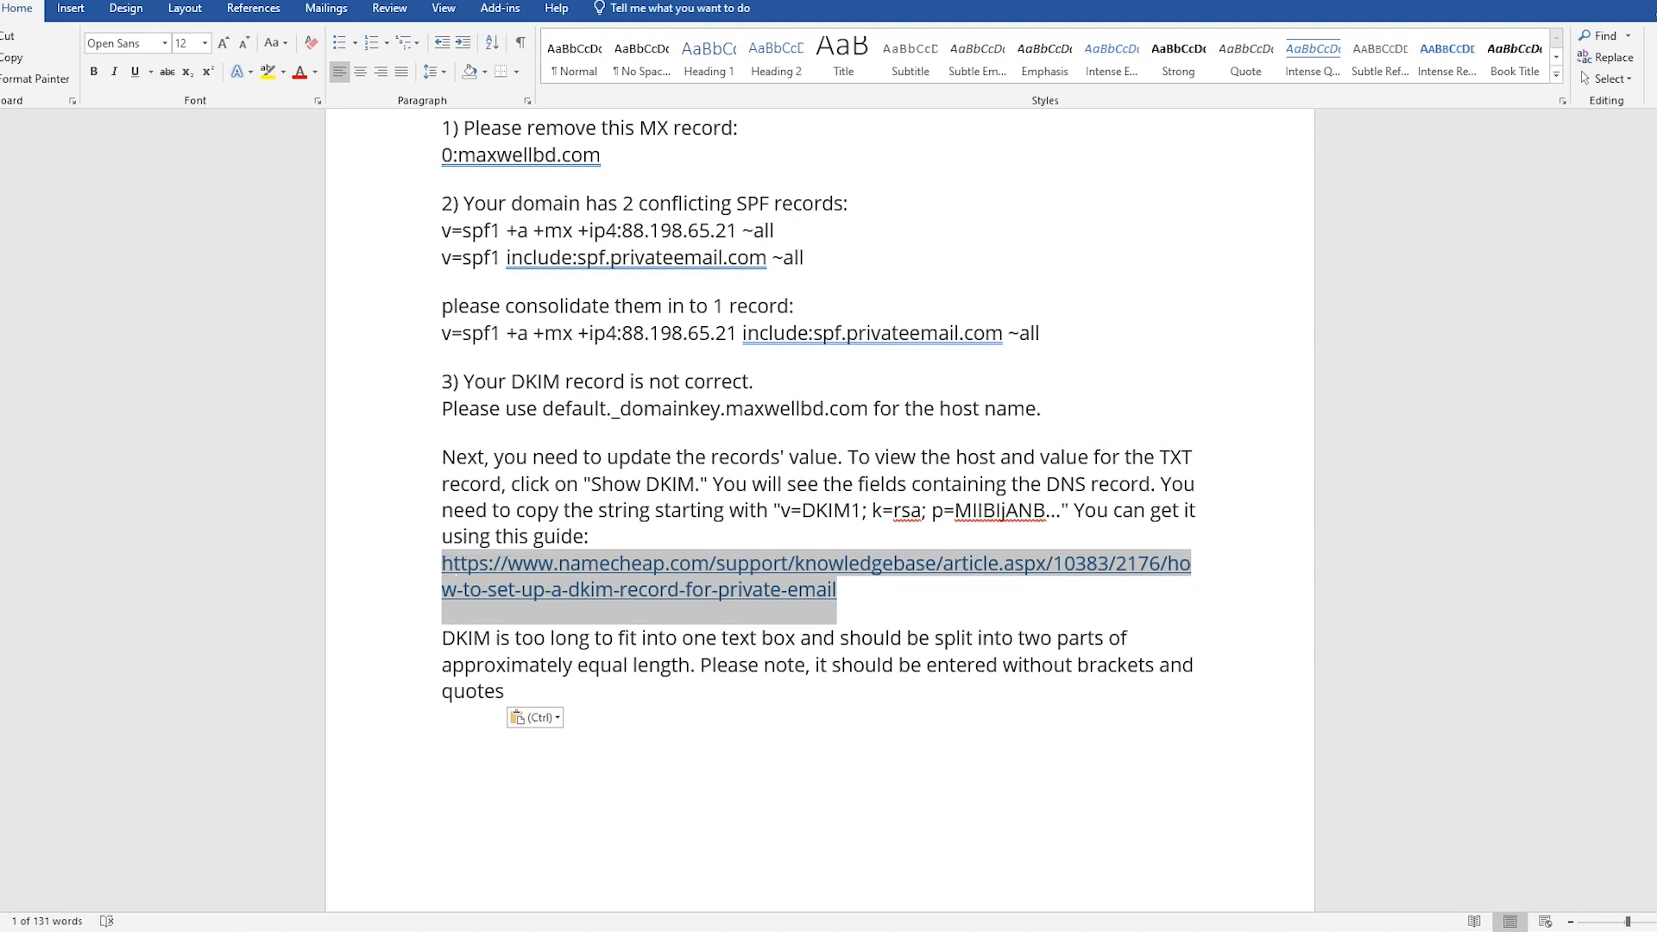
pyautogui.moveTo(442, 639); pyautogui.dragTo(509, 692)
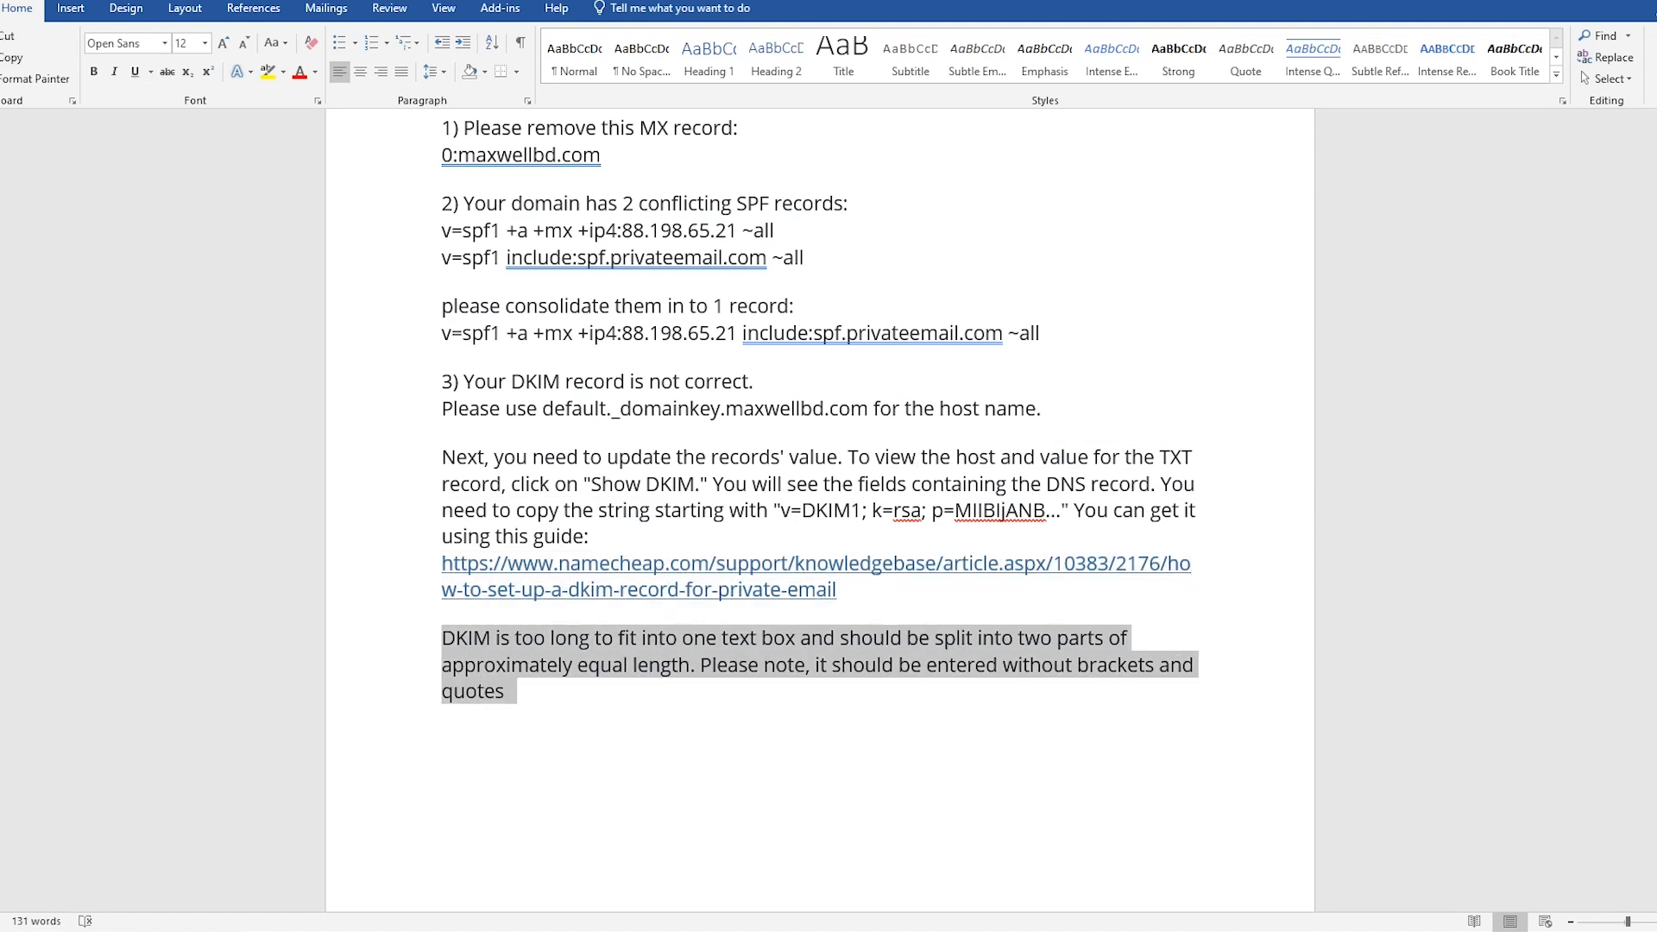
pyautogui.click(1096, 930)
pyautogui.click(993, 872)
pyautogui.hotkey('ctrl', 't')
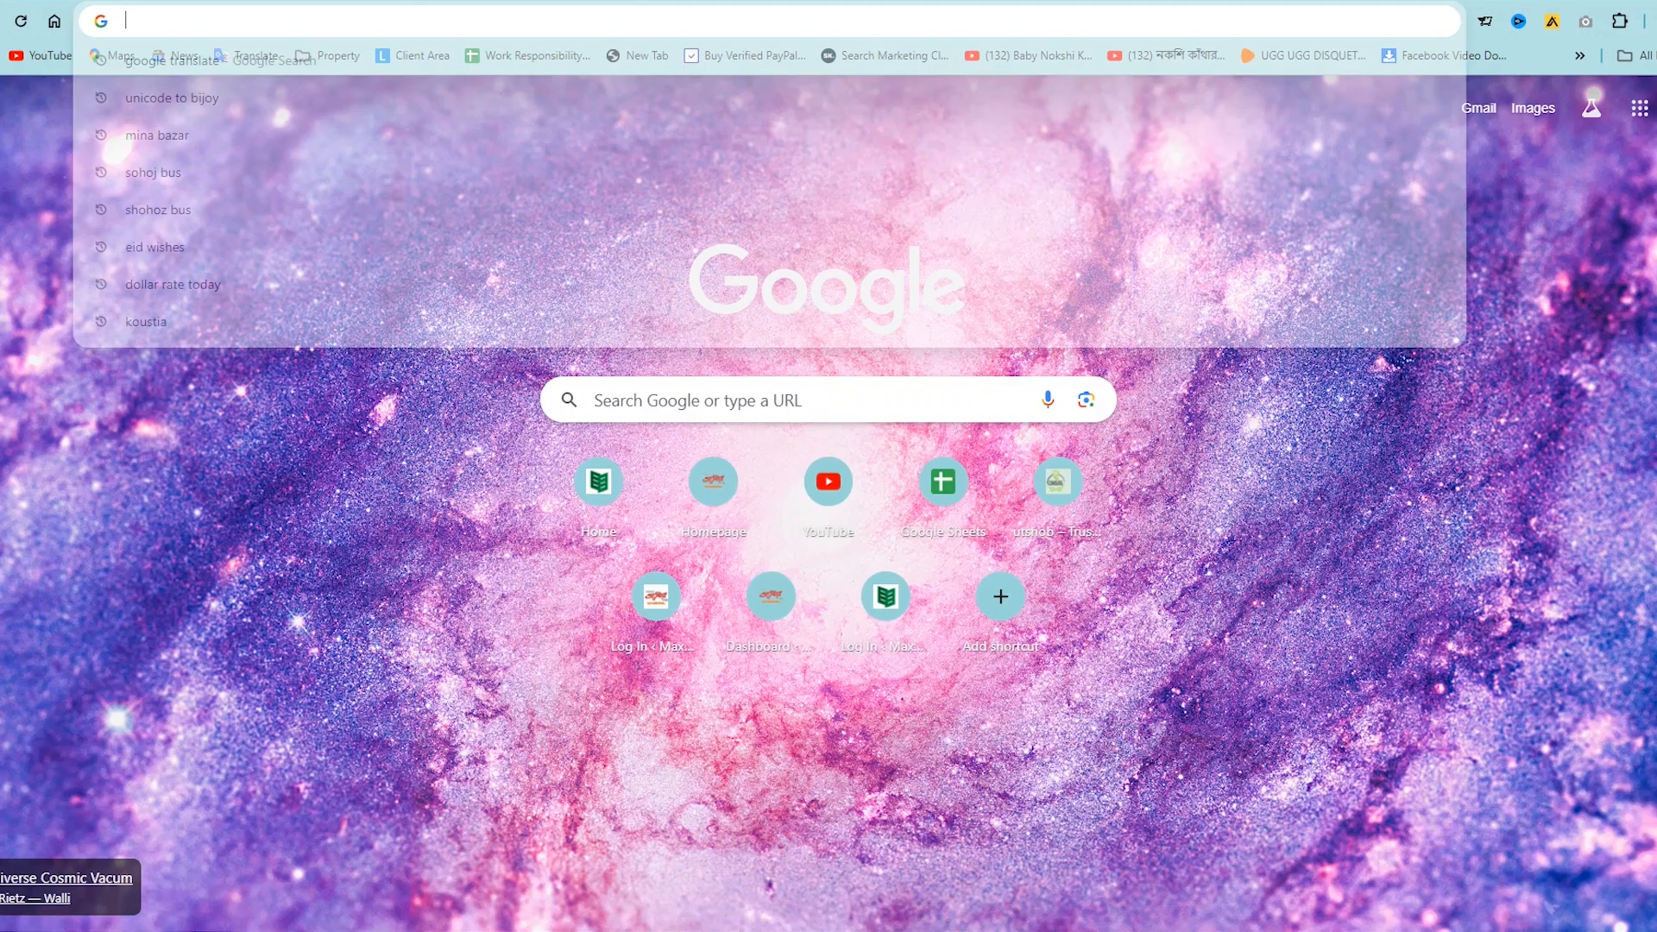
pyautogui.hotkey('ctrl', 'v')
pyautogui.press('Return')
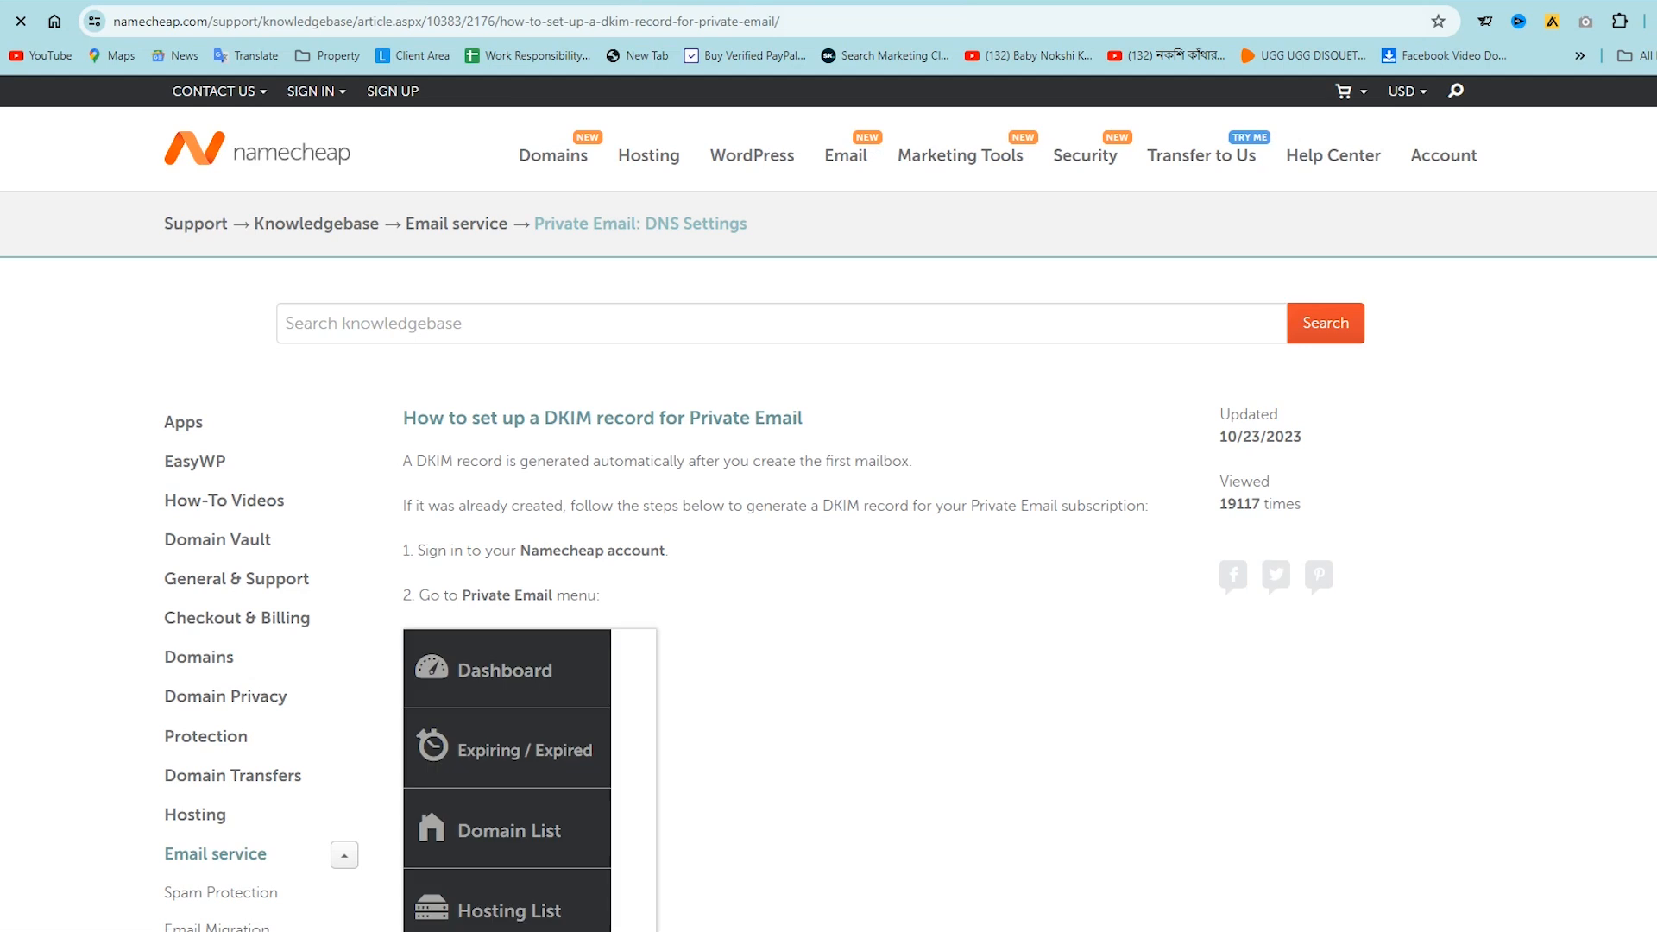
# Step: Read through the Namecheap guide on setting up a DKIM record for Private Email
pyautogui.scroll(-4, 829, 501)
pyautogui.scroll(-4, 798, 503)
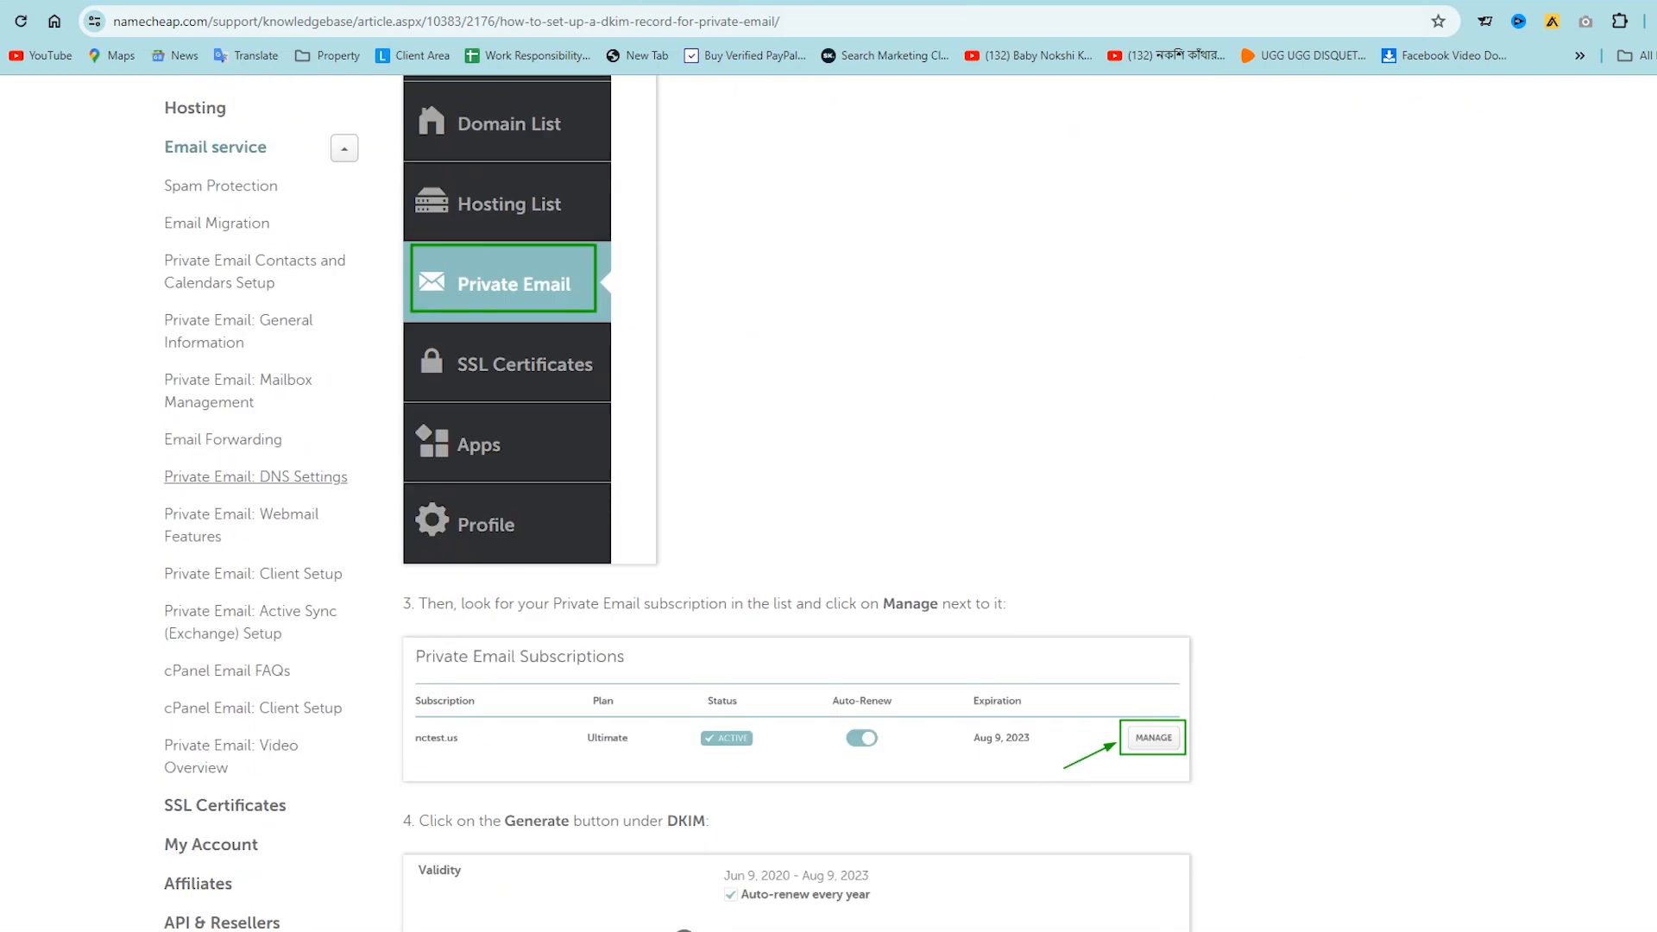
pyautogui.scroll(-8, 798, 503)
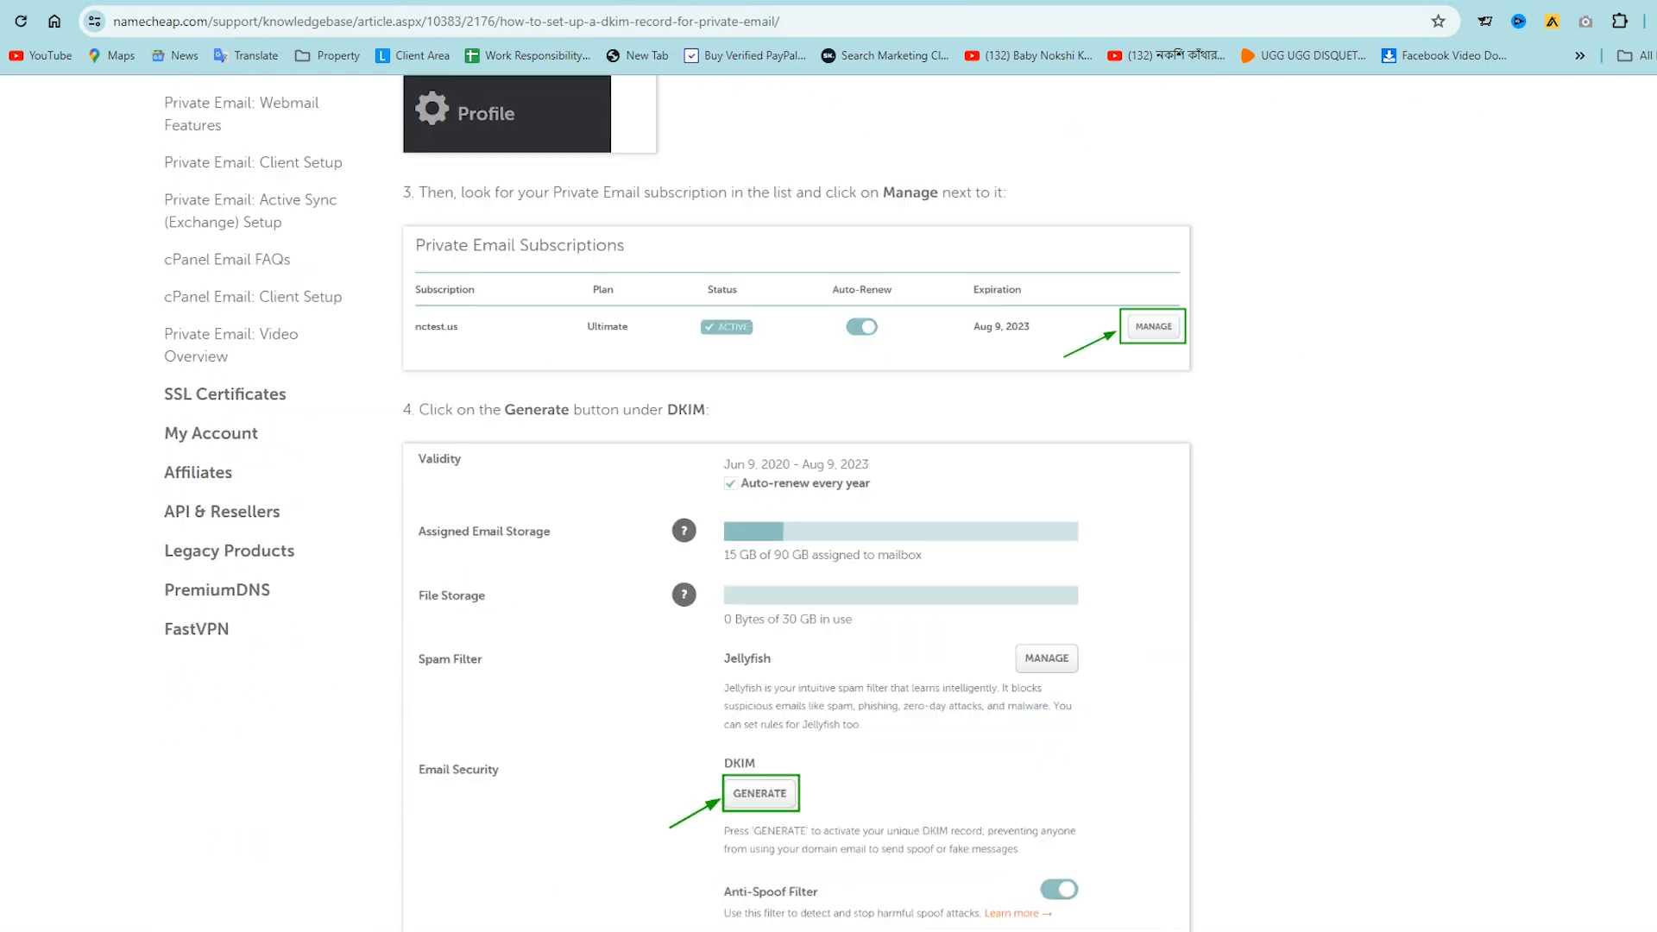
pyautogui.scroll(-8, 798, 503)
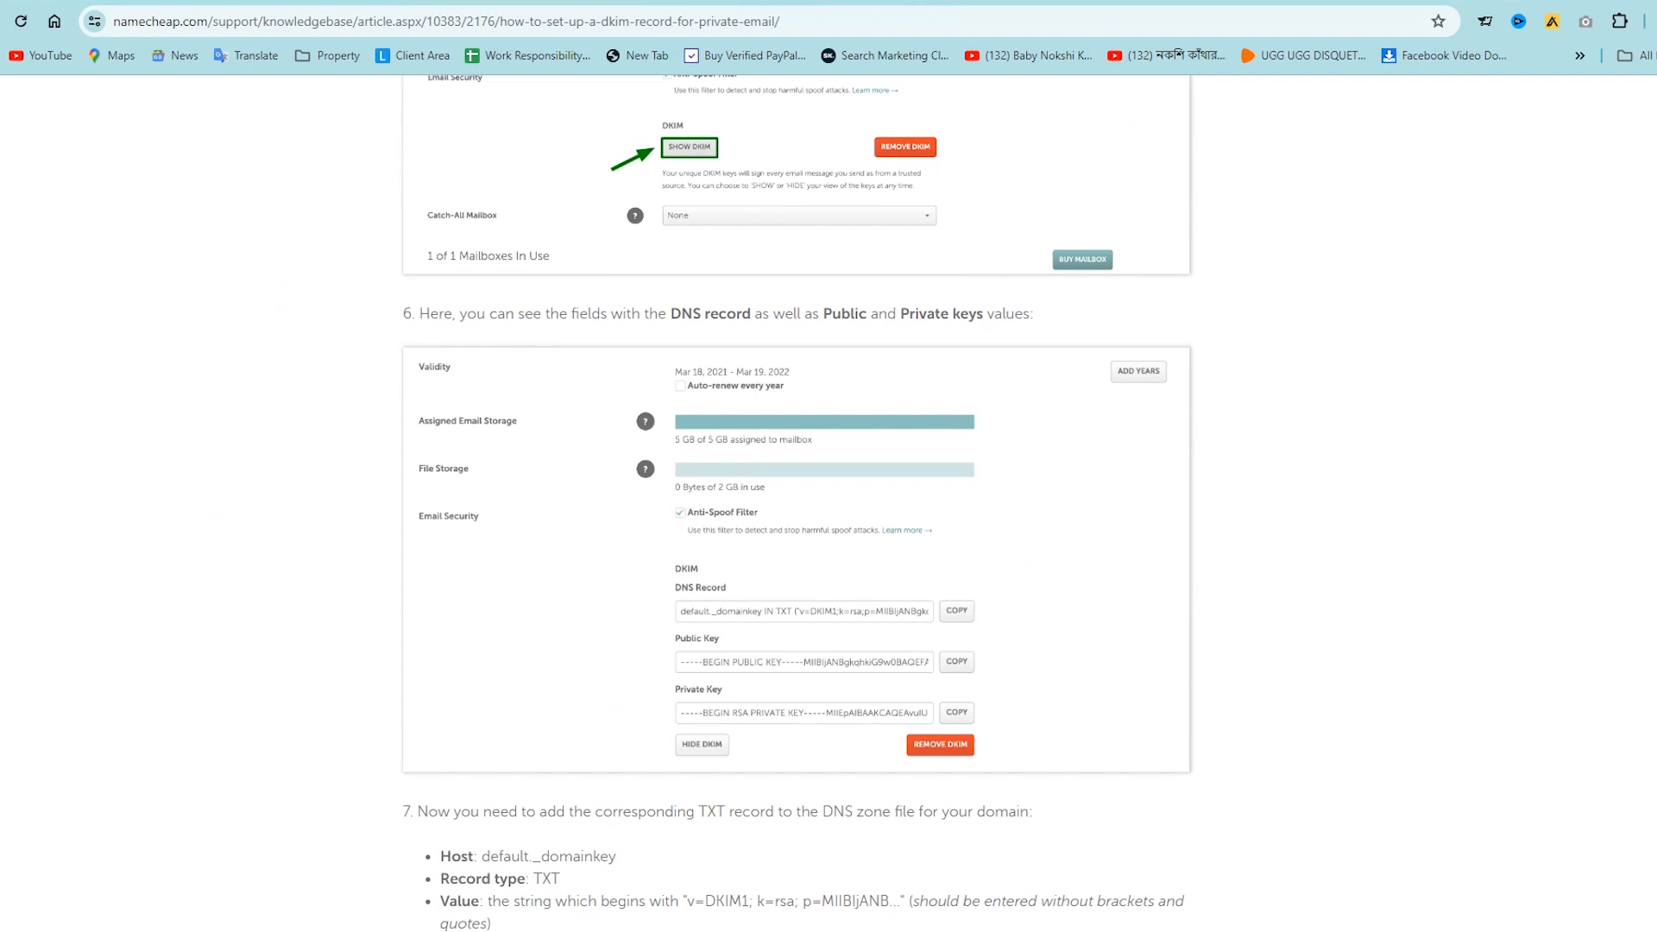
pyautogui.scroll(-7, 798, 504)
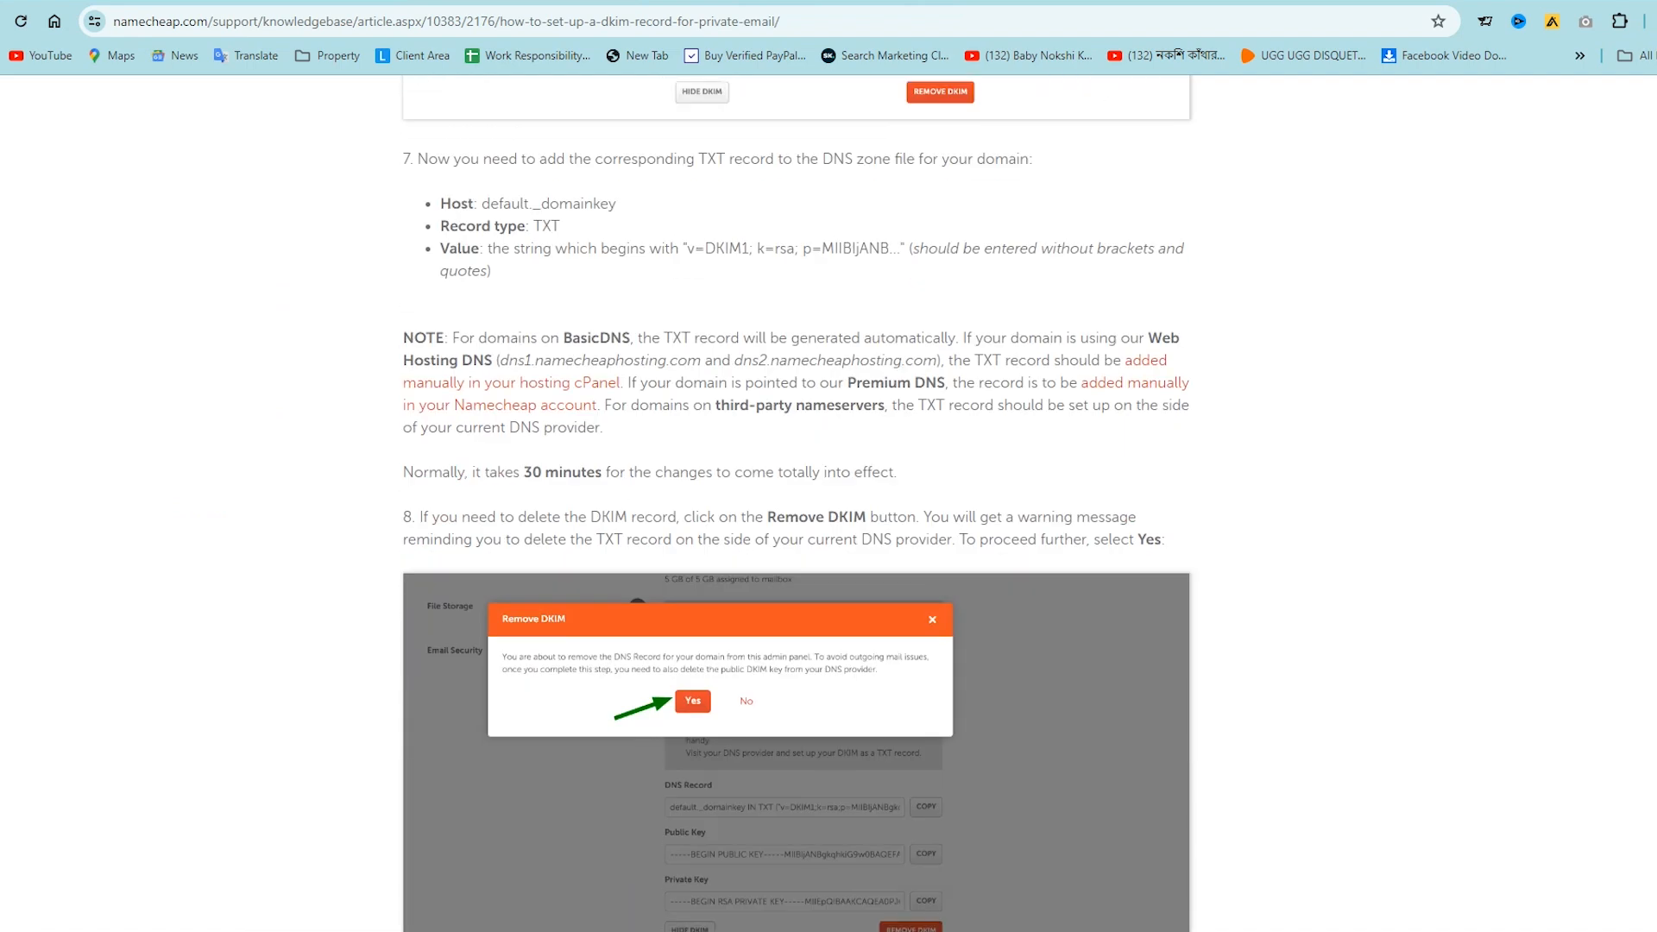
pyautogui.scroll(-6, 797, 504)
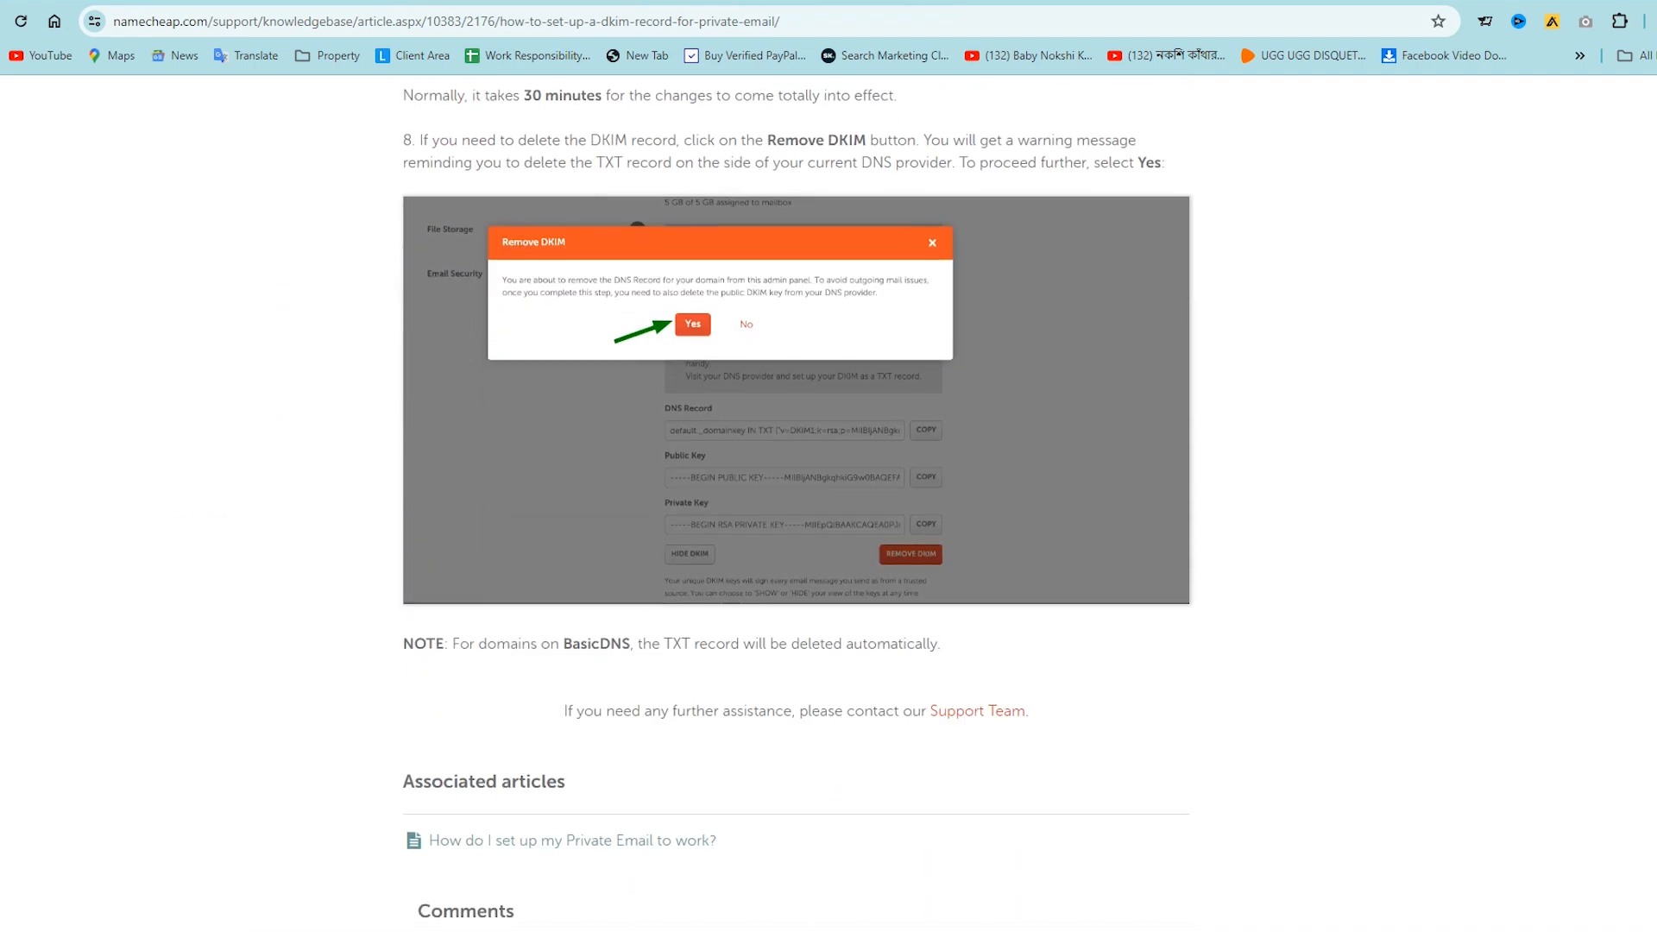
pyautogui.scroll(18, 797, 503)
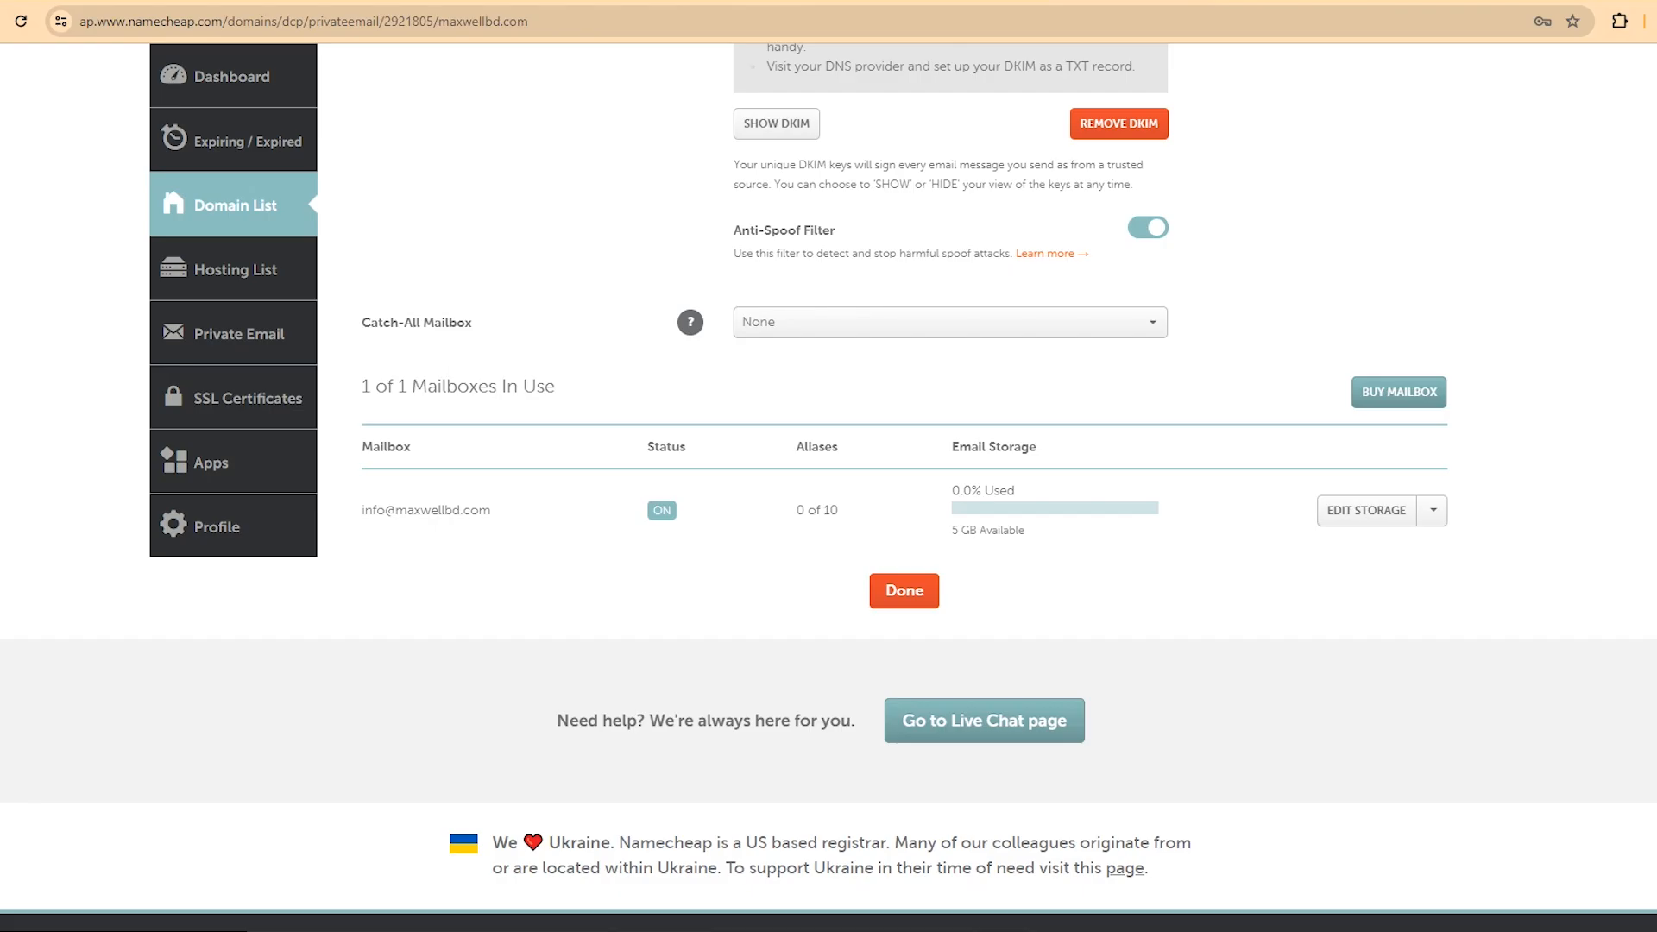
# Step: Open the management page of the maxwellbd.com Private Email subscription in the Namecheap account
pyautogui.scroll(12, 828, 483)
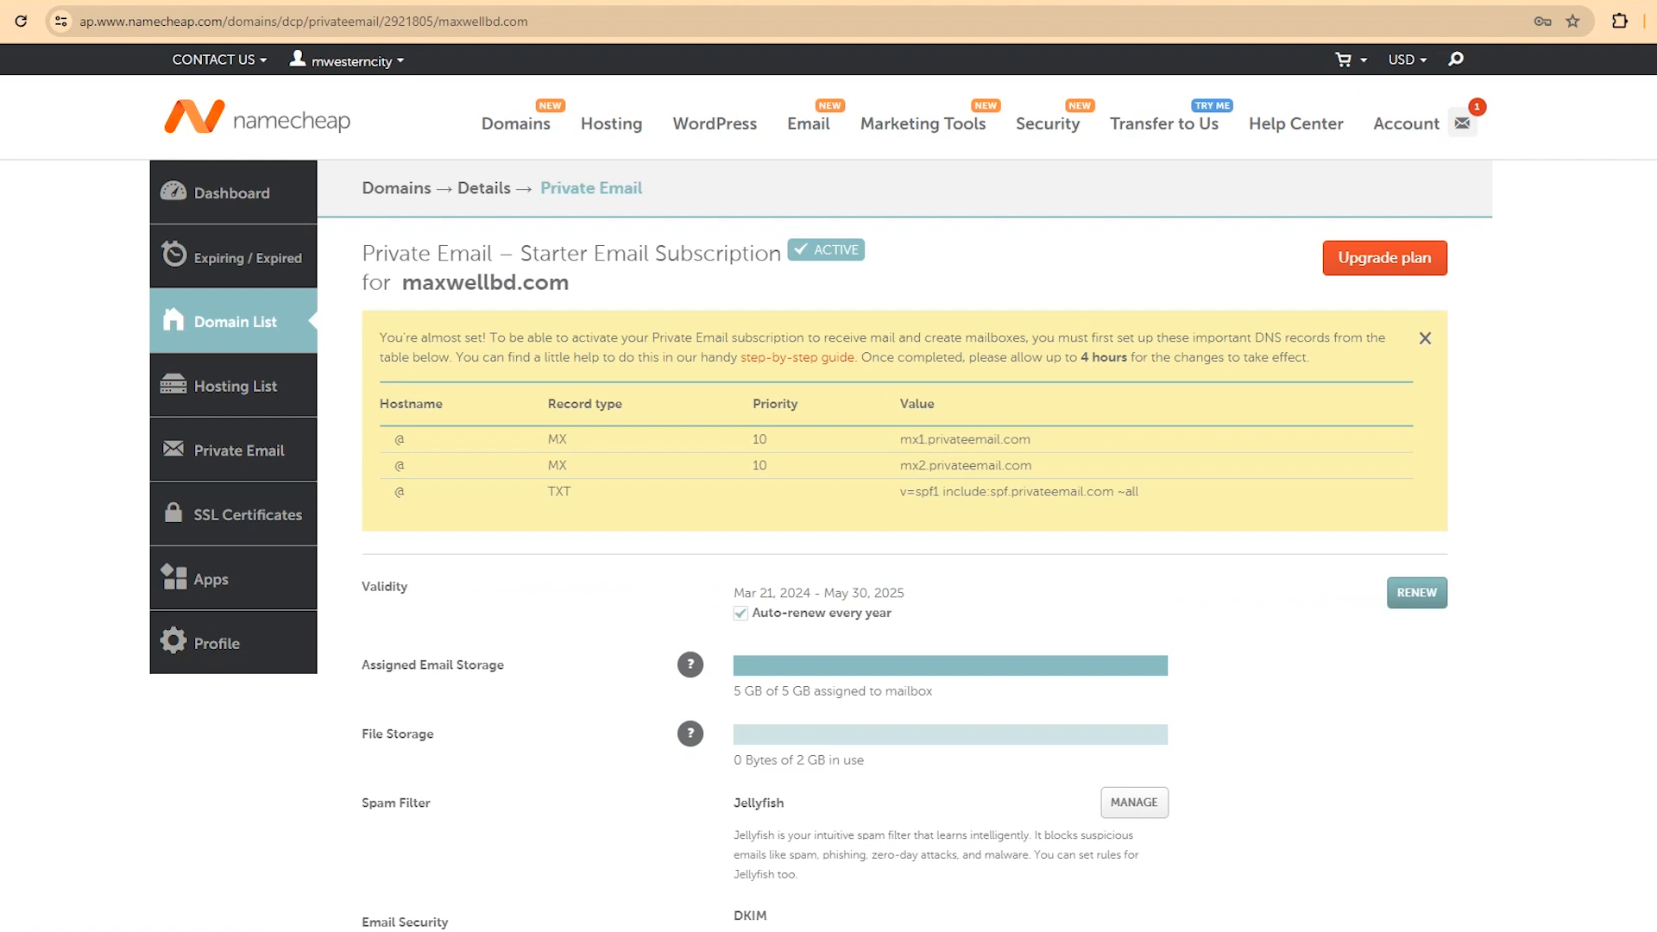
pyautogui.click(237, 449)
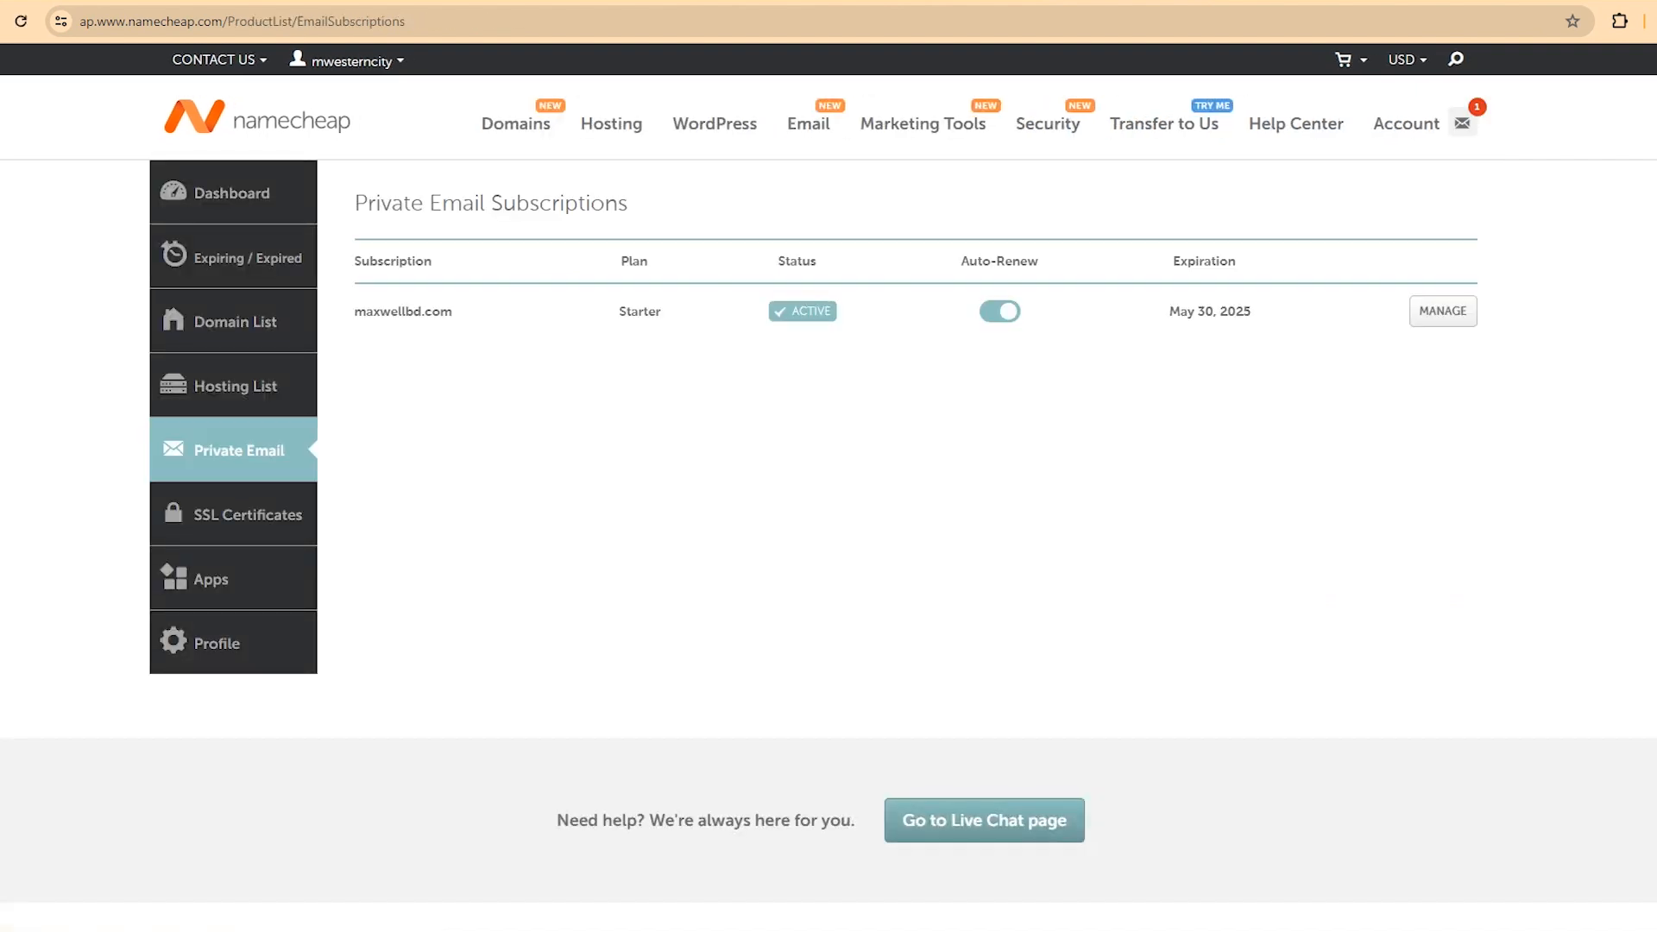
pyautogui.click(1443, 311)
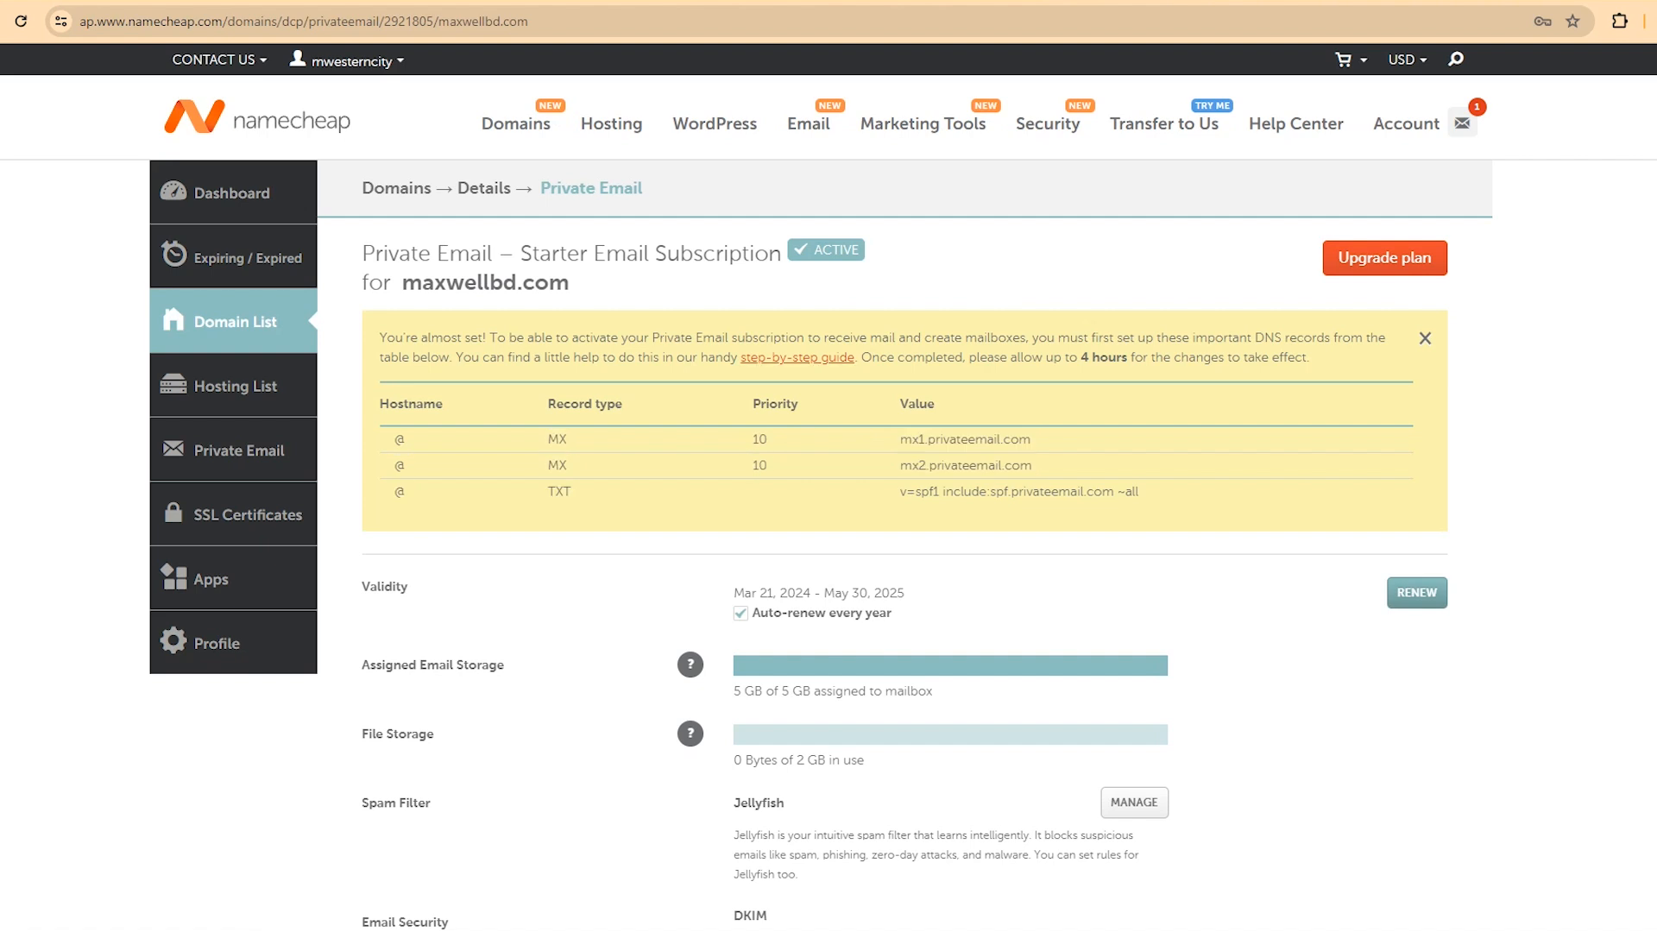
# Step: Open the step-by-step DNS guide and follow its link for domains on Namecheap Hosting DNS managed in cPanel
pyautogui.click(797, 357)
pyautogui.scroll(-15, 794, 518)
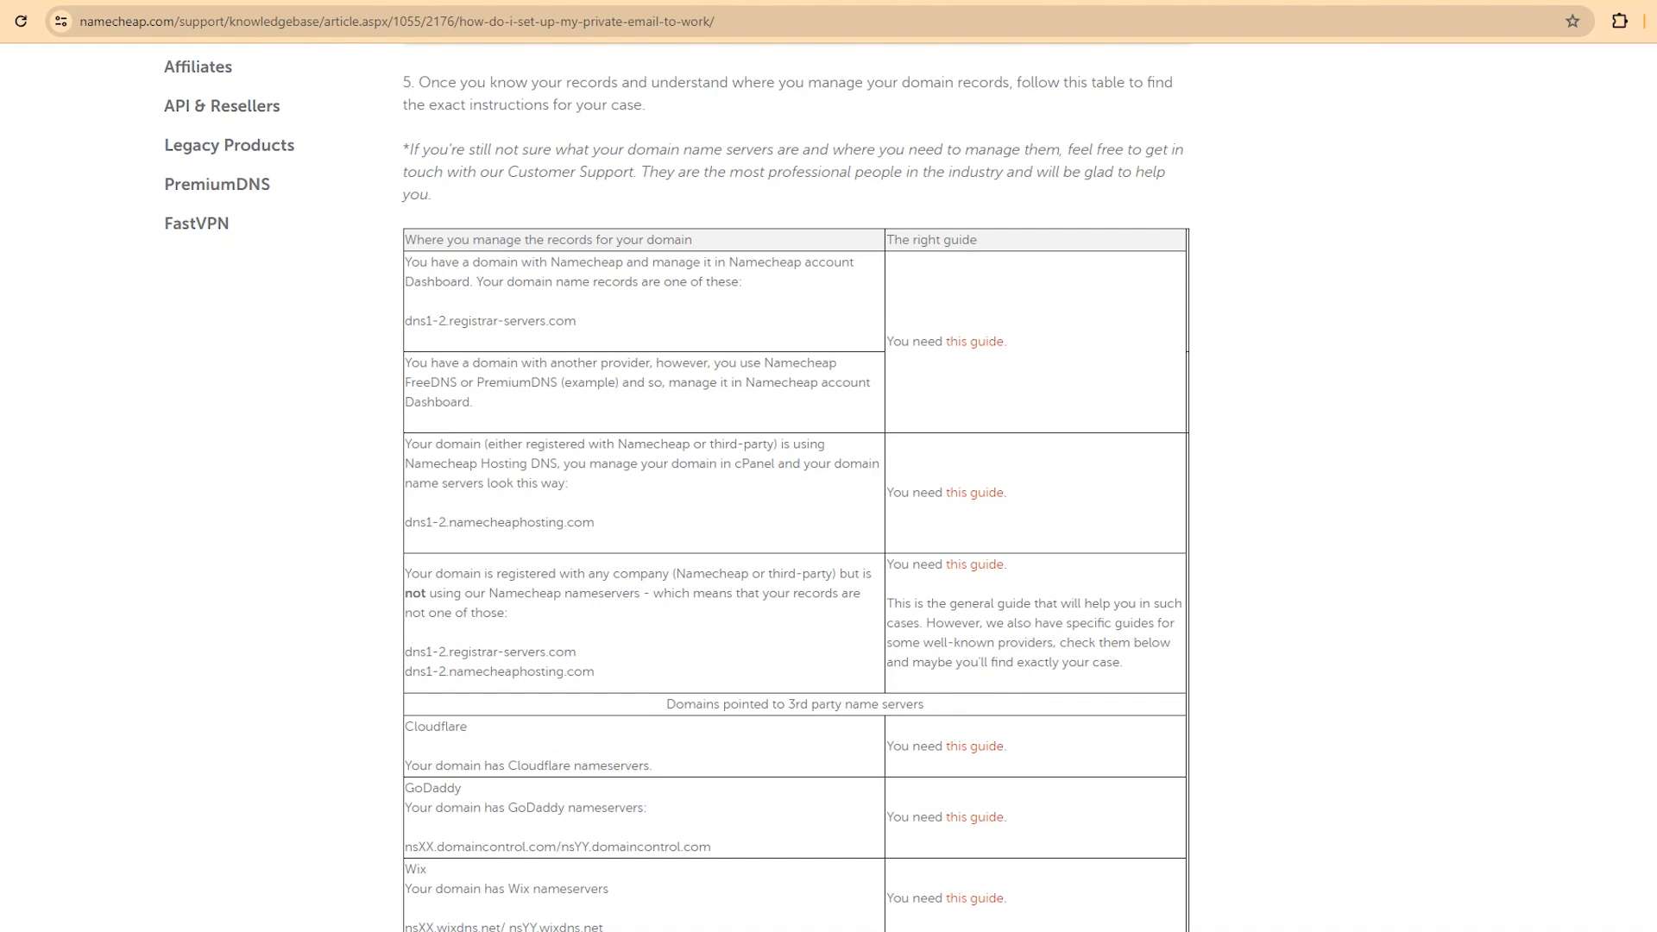
pyautogui.moveTo(566, 523); pyautogui.dragTo(393, 523)
pyautogui.click(393, 523)
pyautogui.click(975, 492)
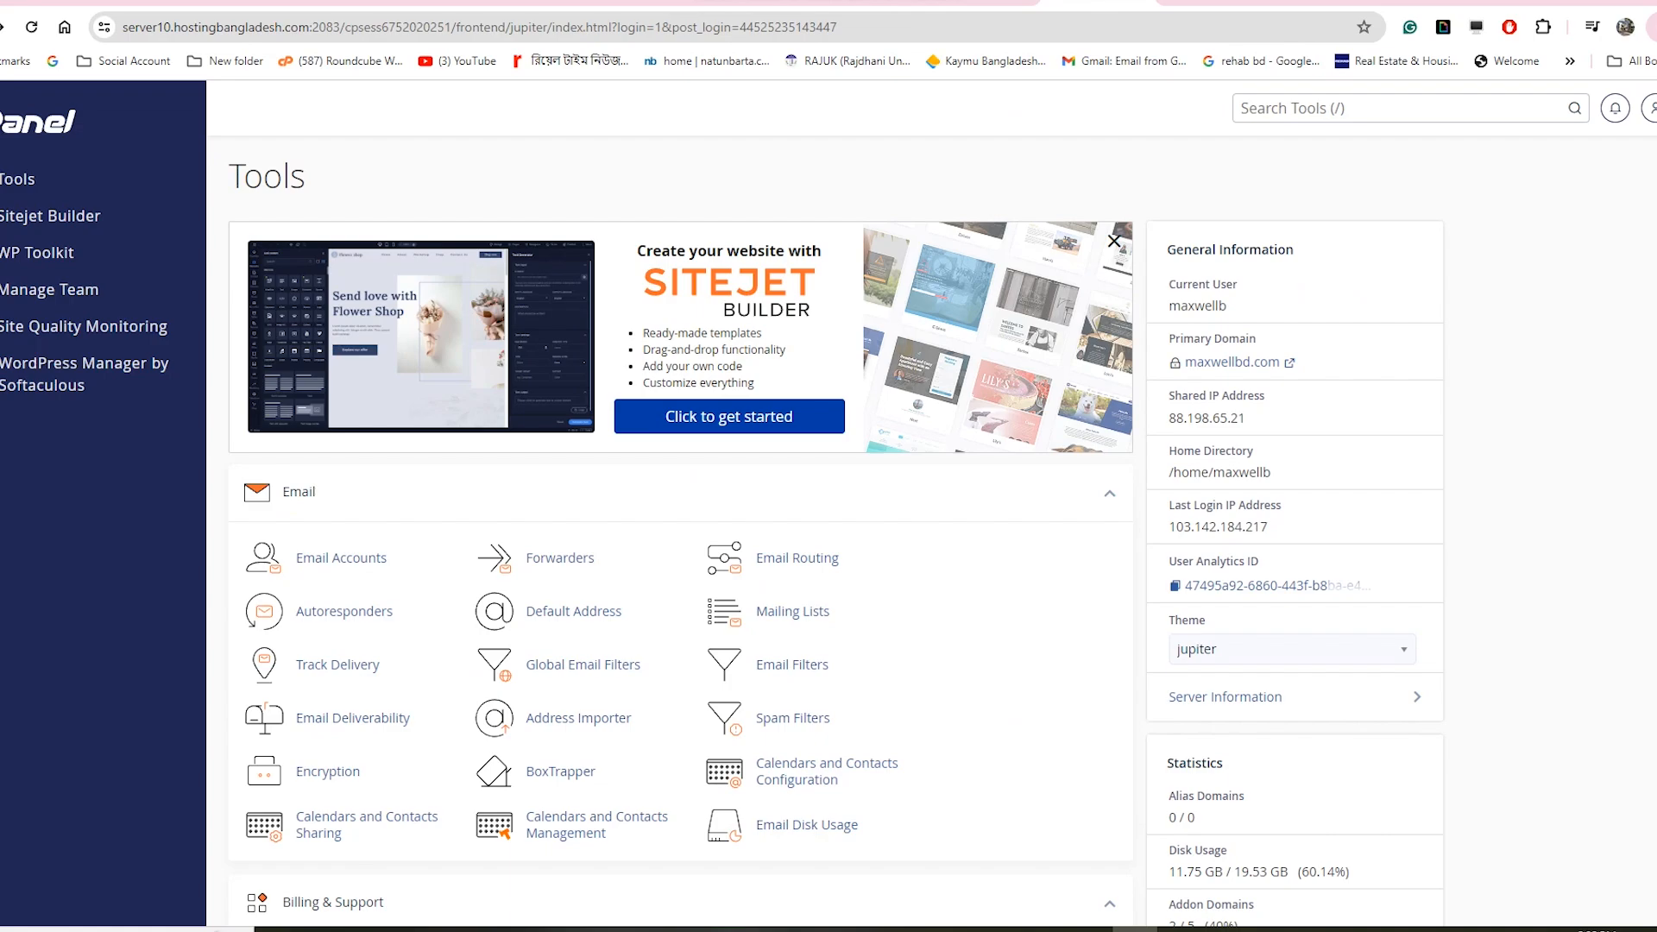
# Step: Open the cPanel Zone Editor and manage the zone records of maxwellbd.com
pyautogui.scroll(-1, 680, 532)
pyautogui.scroll(1, 680, 532)
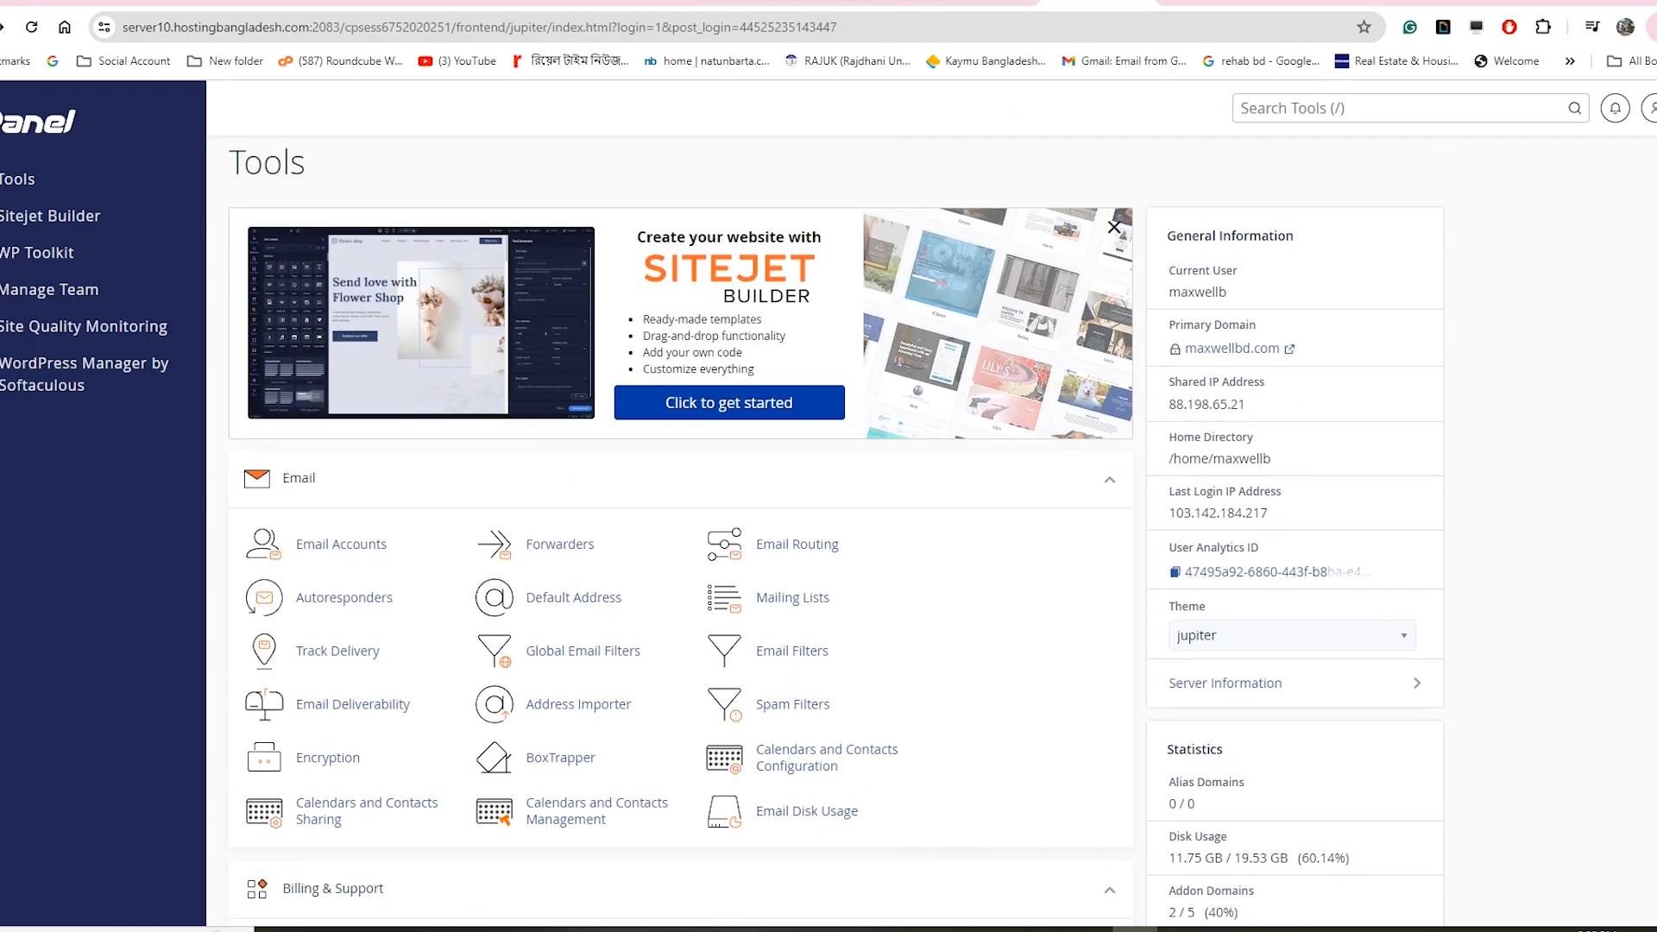
pyautogui.scroll(-8, 680, 532)
pyautogui.scroll(-7, 733, 552)
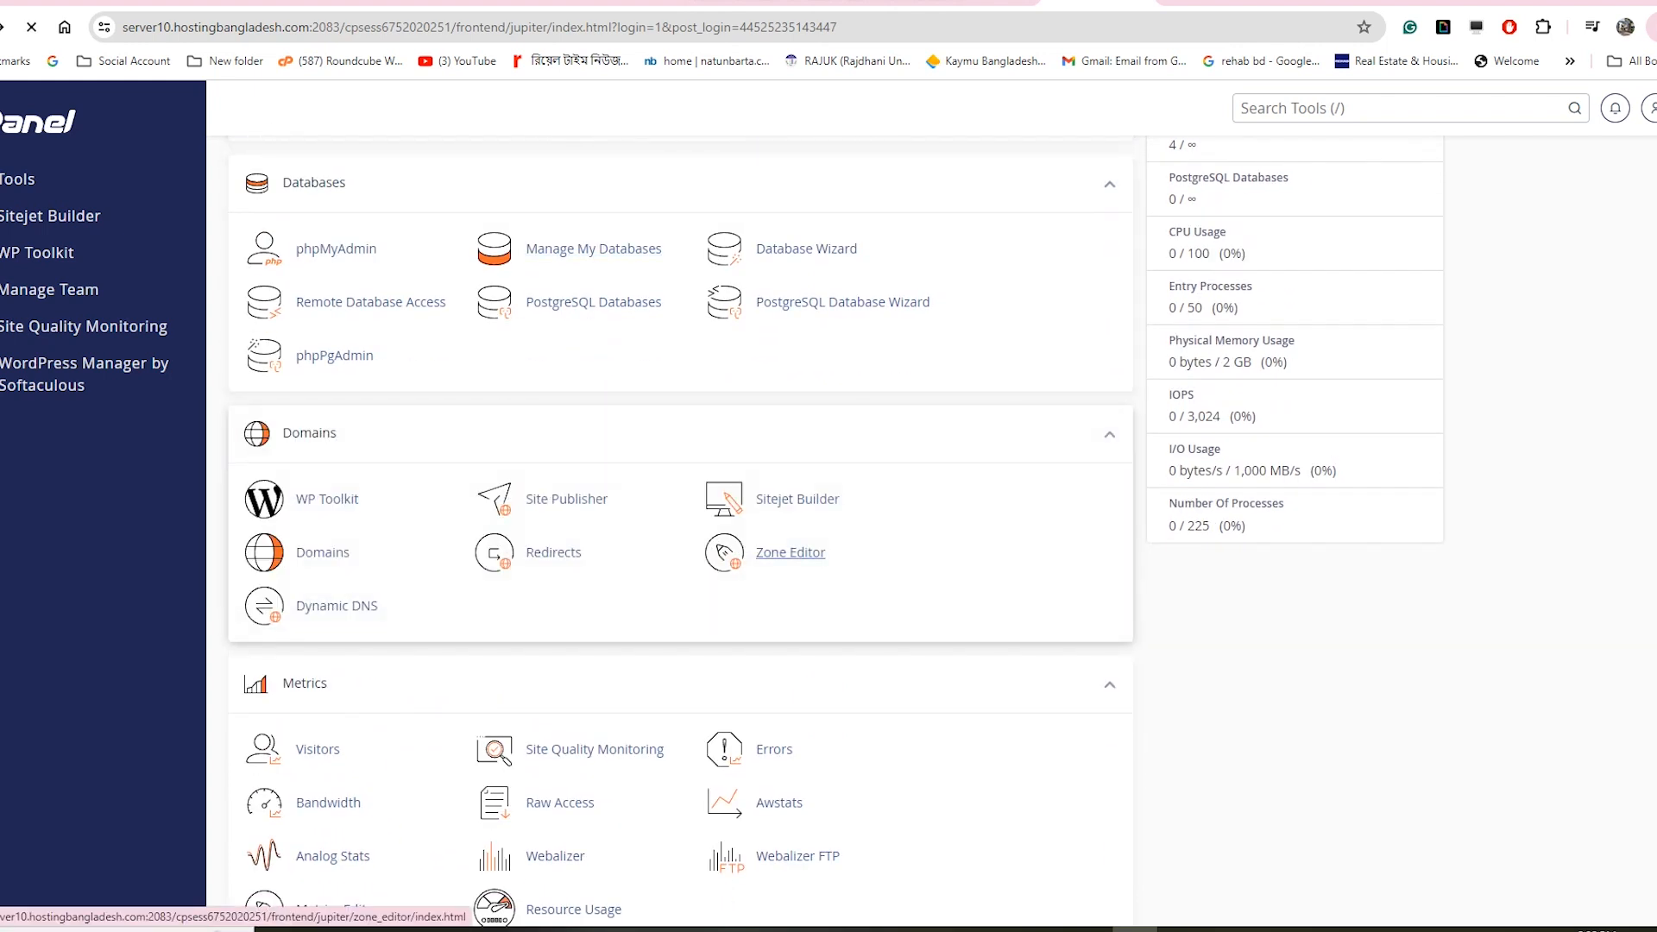
pyautogui.click(791, 552)
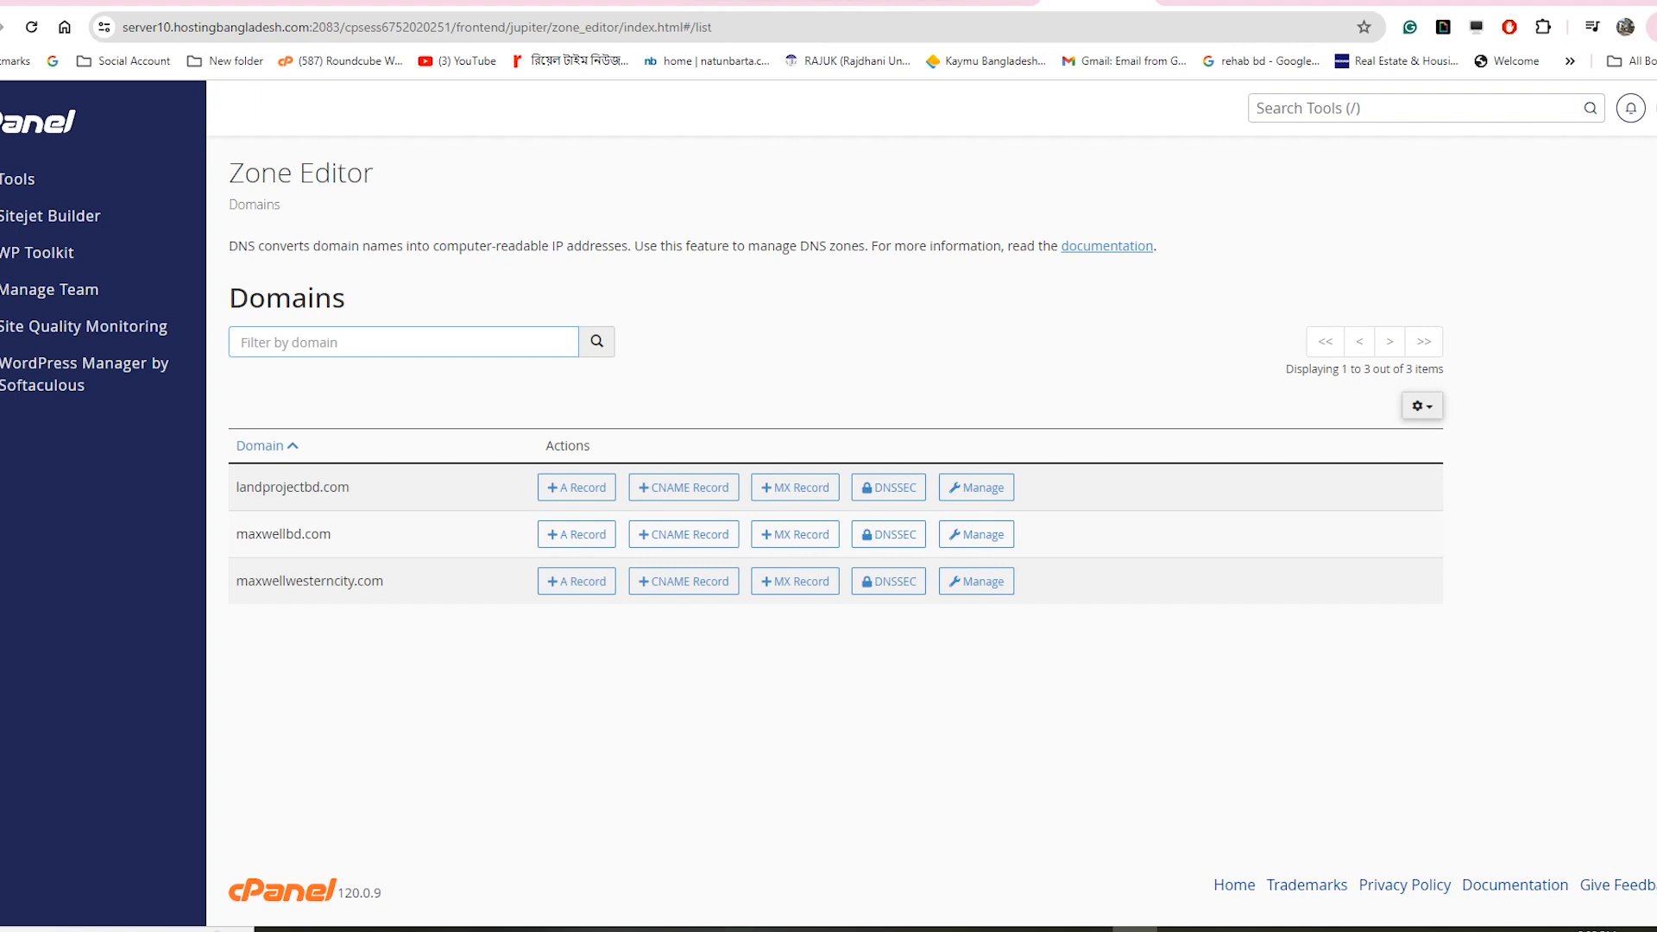
pyautogui.click(976, 534)
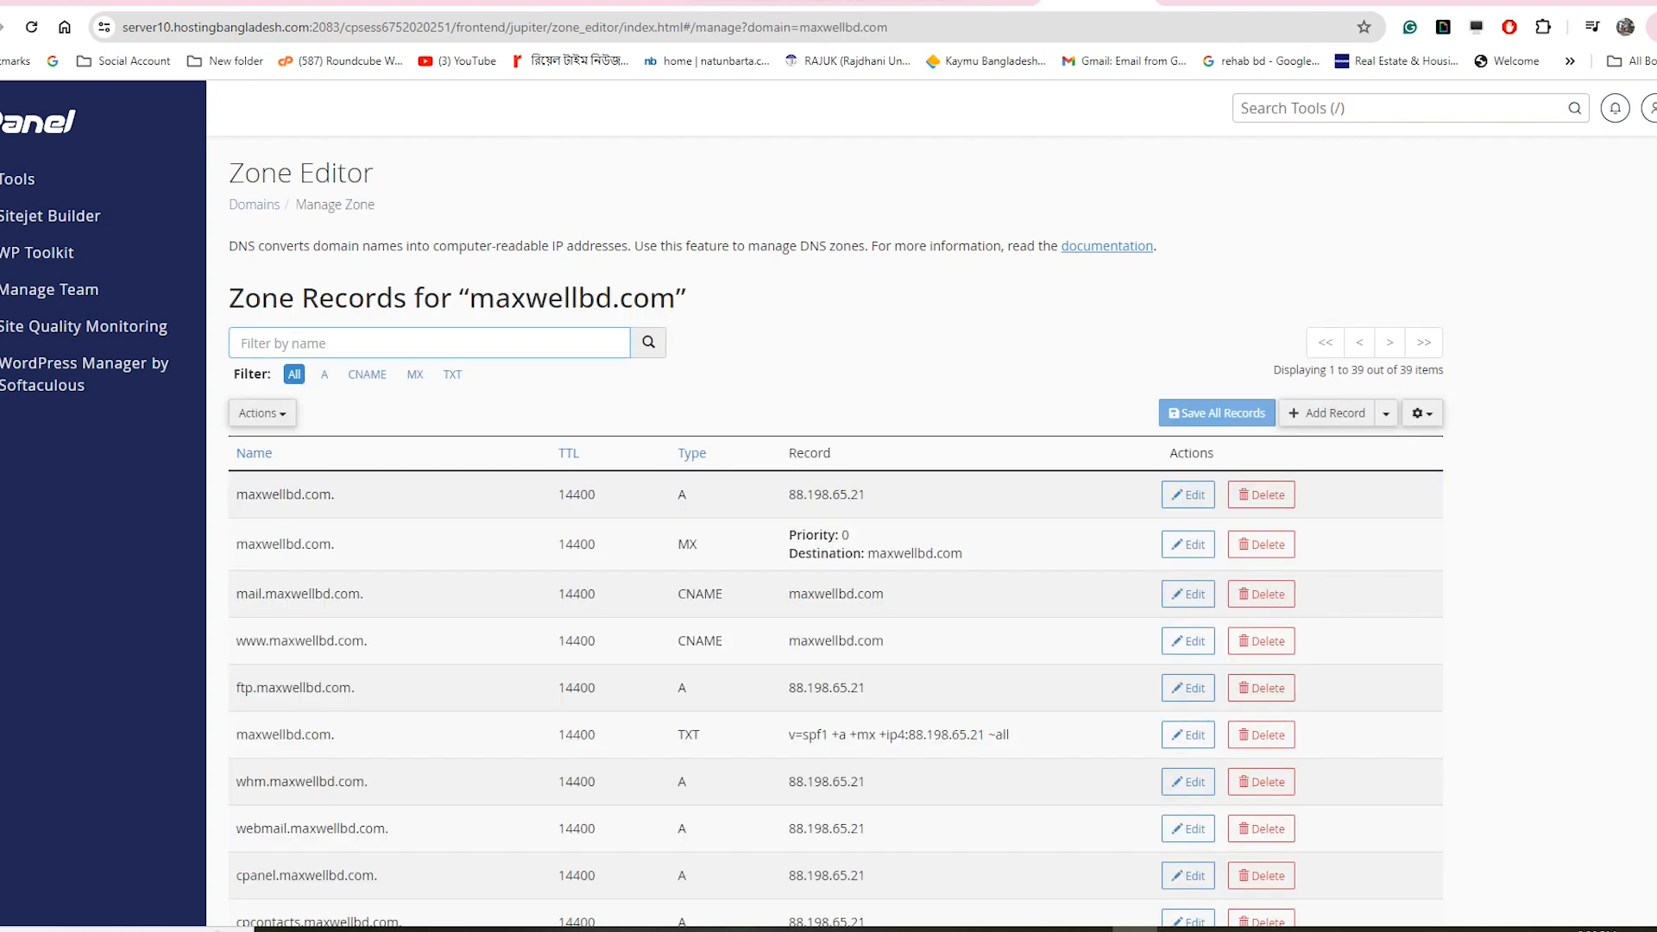
# Step: Check which MX record the Word document says to remove, and filter the maxwellbd.com zone records to MX
pyautogui.click(1269, 930)
pyautogui.click(1368, 872)
pyautogui.click(1268, 930)
pyautogui.click(1256, 804)
pyautogui.click(1269, 870)
pyautogui.scroll(3, 820, 517)
pyautogui.click(829, 328)
pyautogui.moveTo(643, 299); pyautogui.dragTo(733, 298)
pyautogui.click(1269, 929)
pyautogui.click(415, 374)
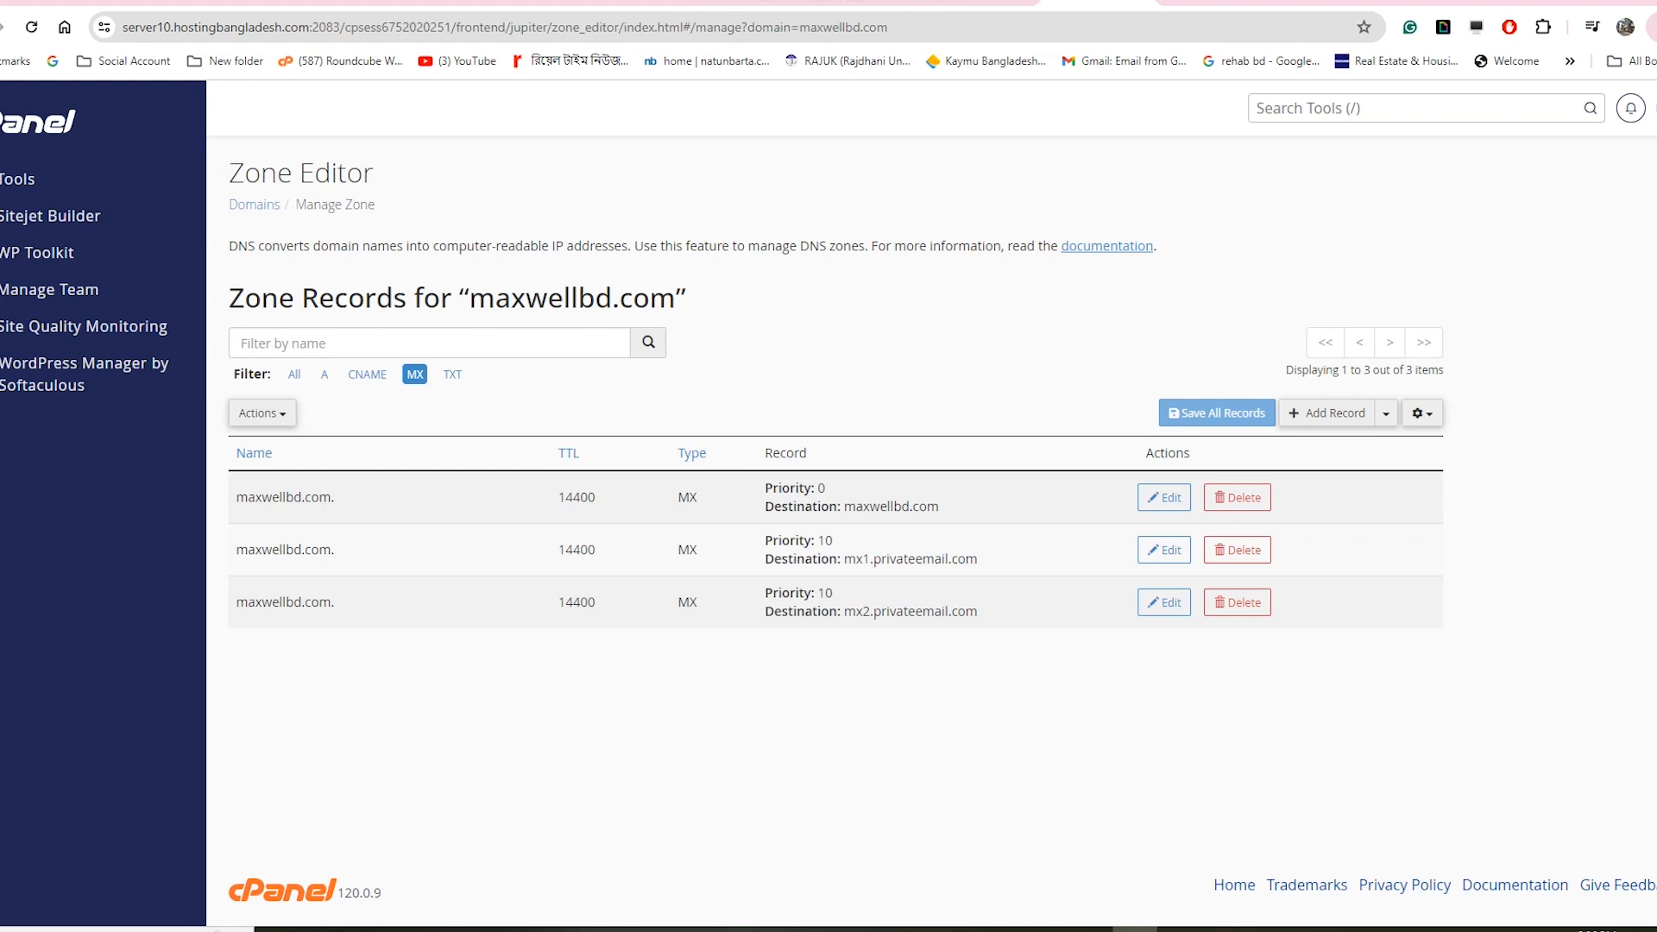
# Step: Recheck the removal instruction and delete the priority 0 MX record with destination maxwellbd.com
pyautogui.click(1269, 930)
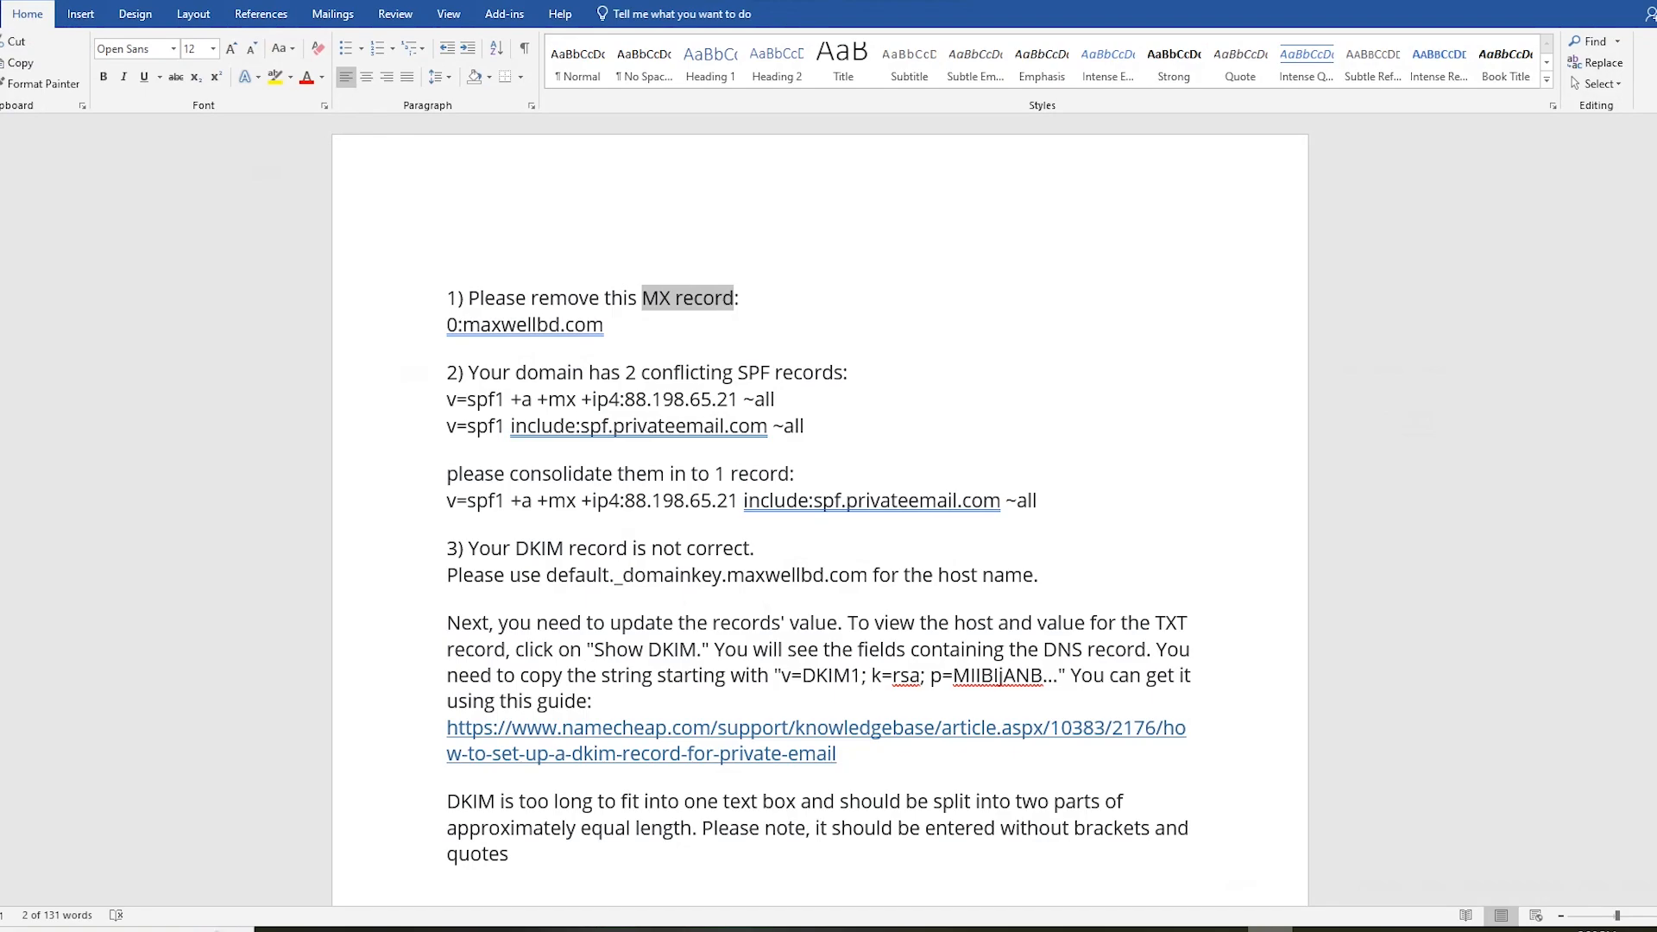
pyautogui.click(1269, 930)
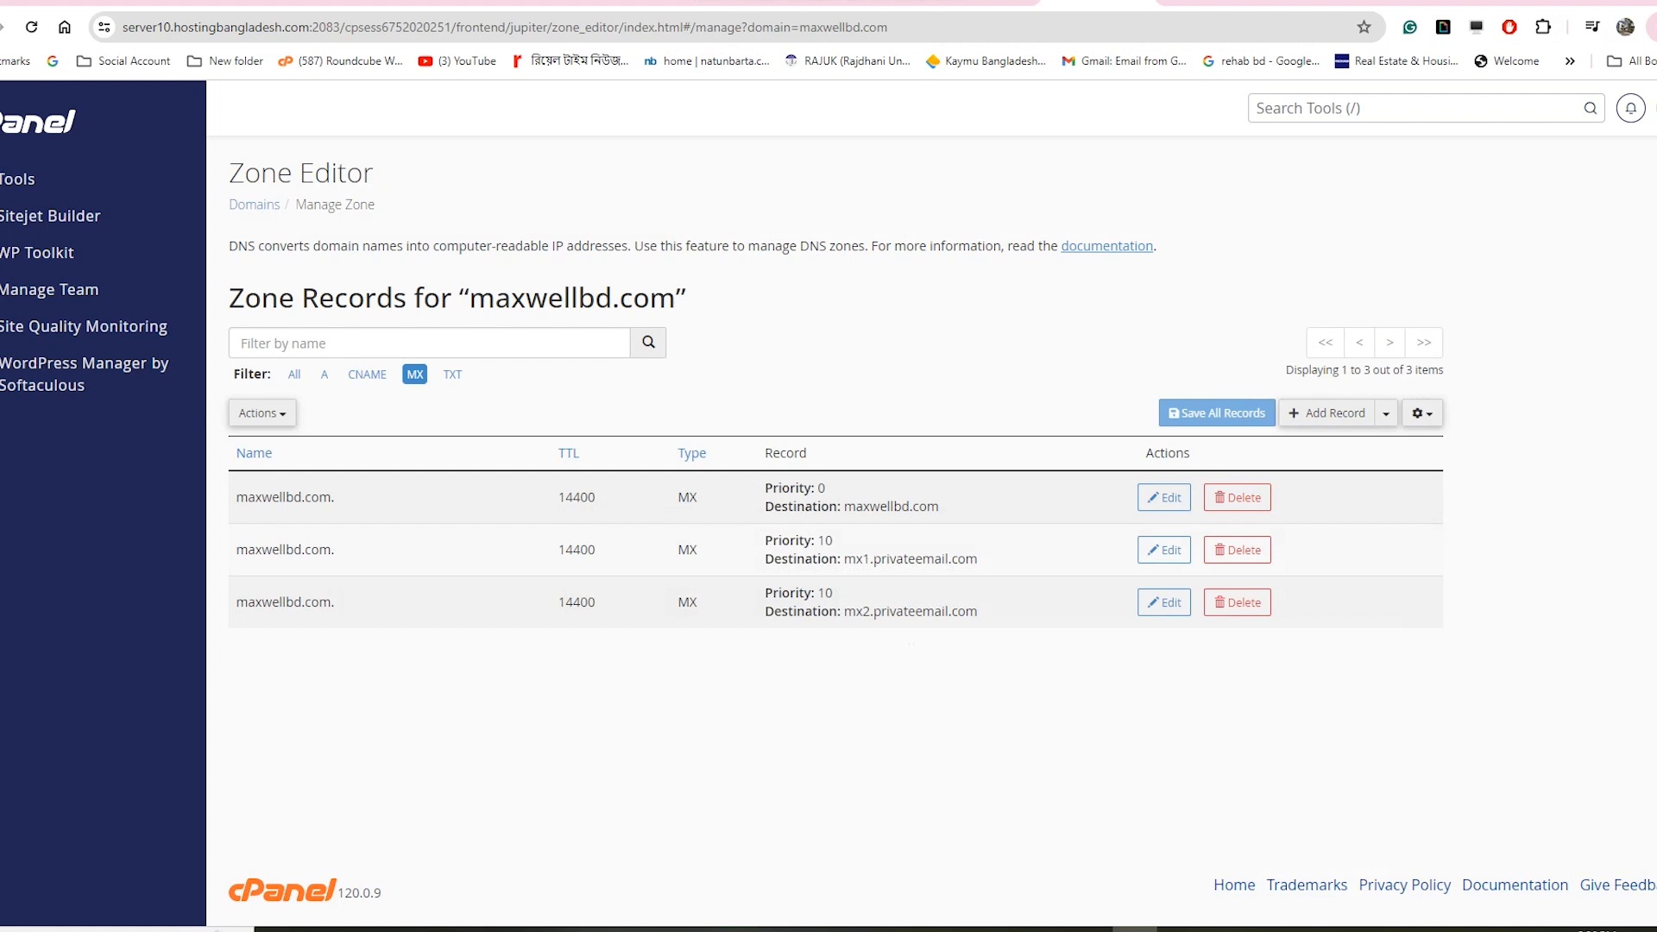
pyautogui.click(1238, 497)
pyautogui.click(938, 257)
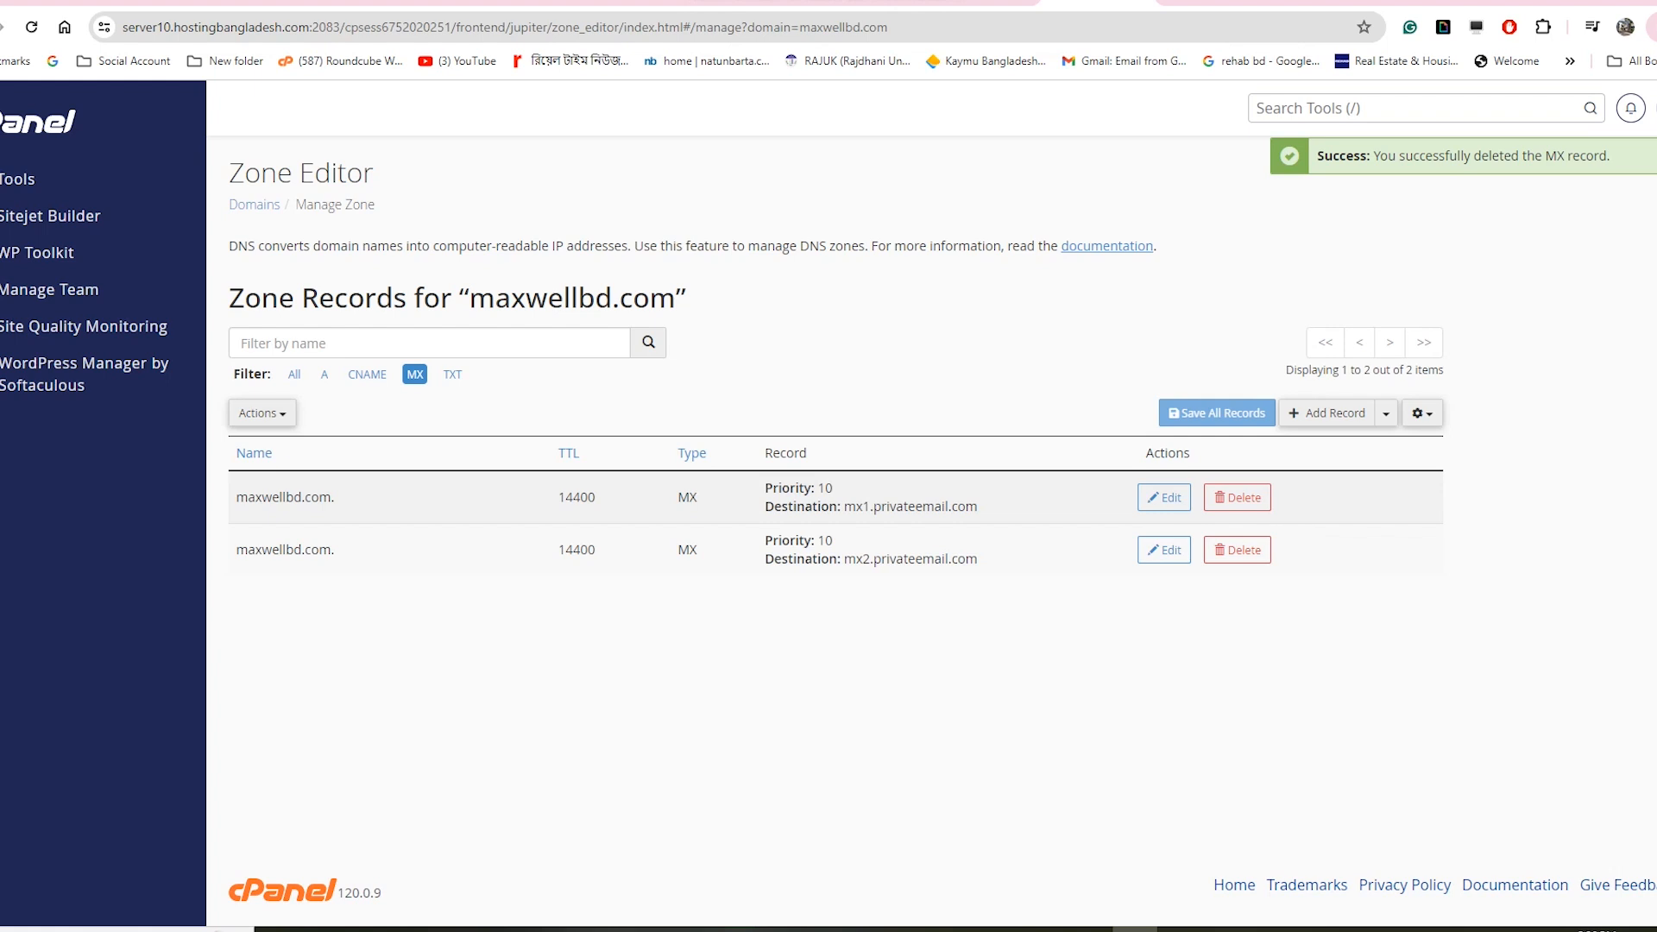
# Step: Switch to the Word document and mark the MX record removal item as "Done" beside 0:maxwellbd.com
pyautogui.hotkey('alt', 'Tab')
pyautogui.click(740, 297)
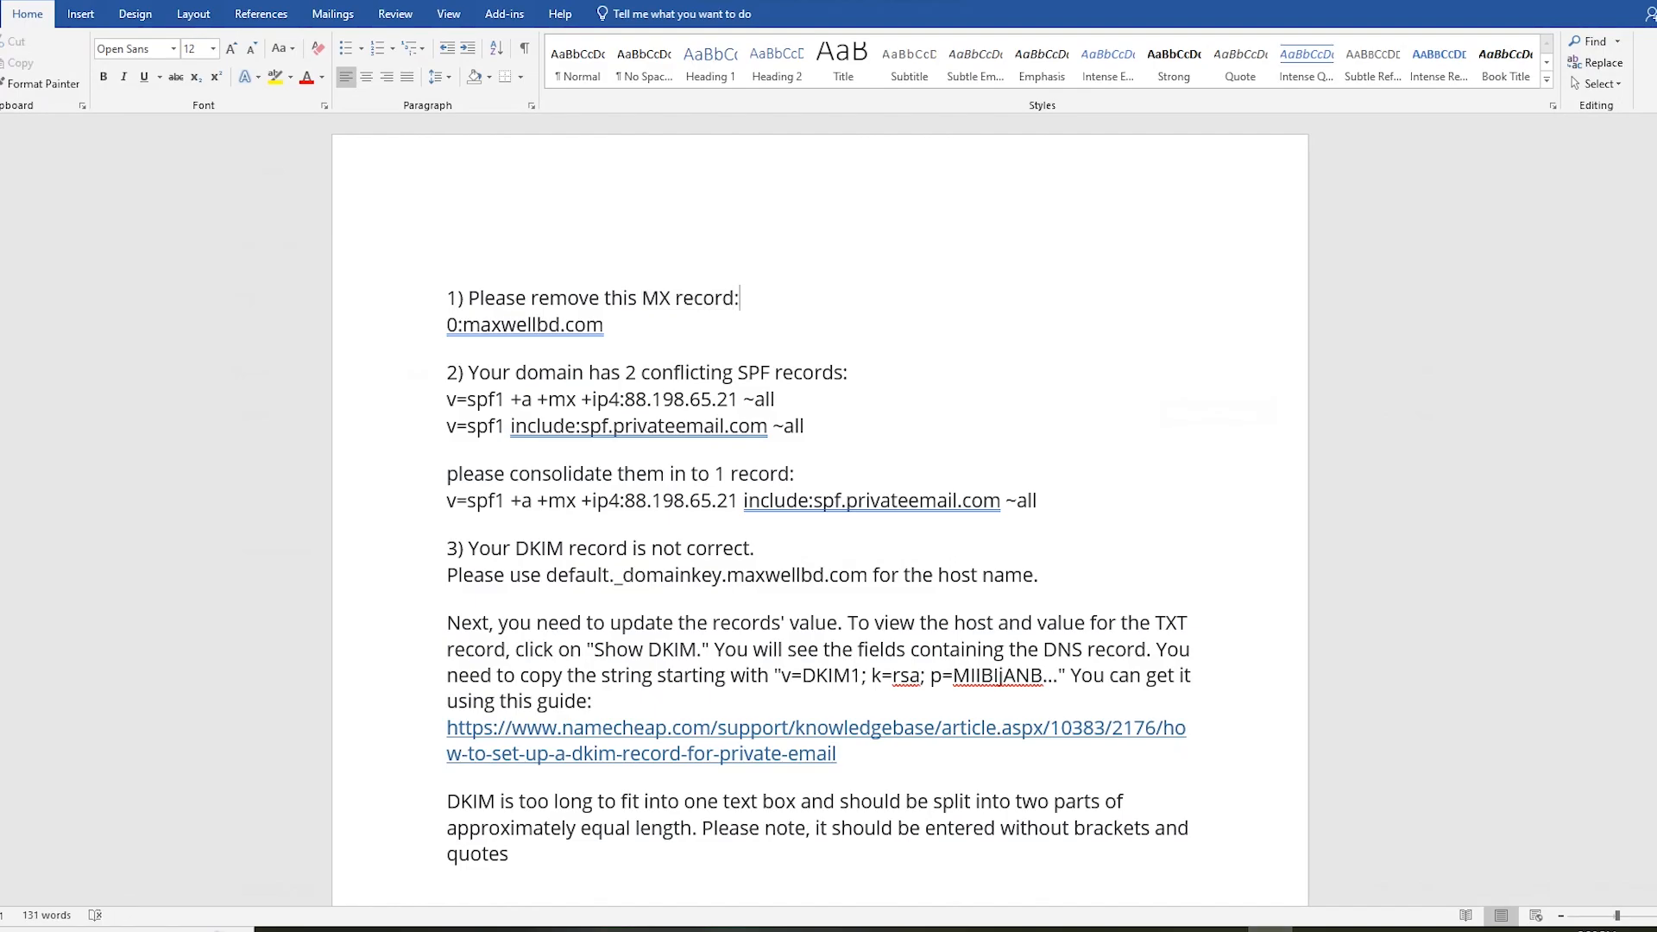
pyautogui.press('Return')
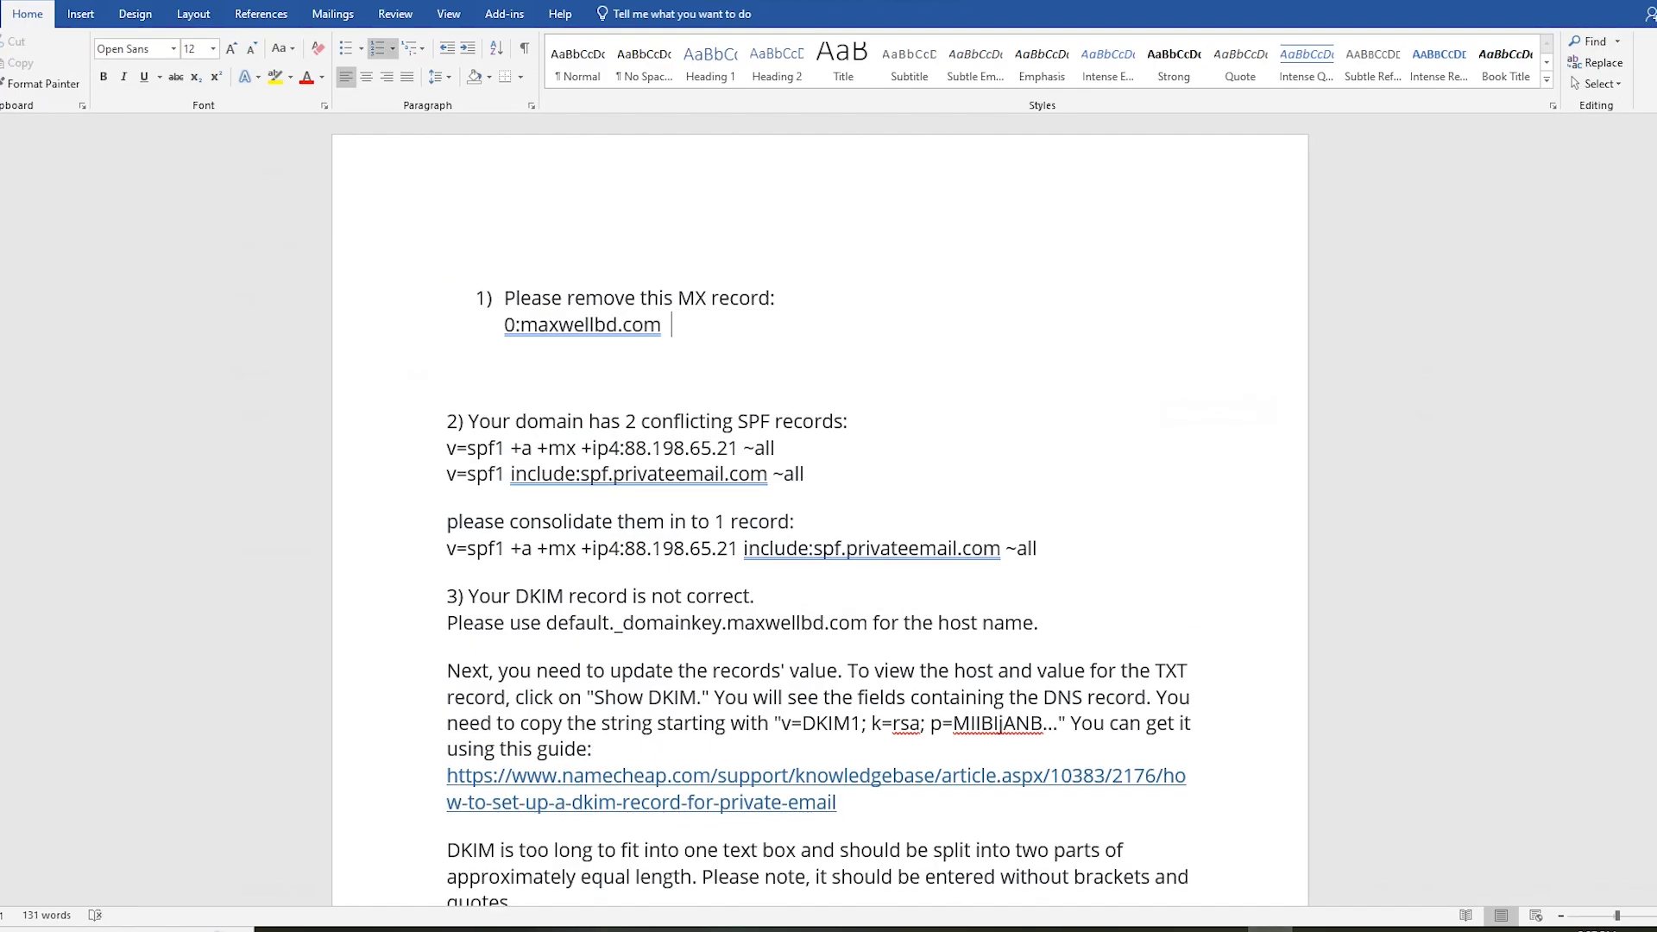
pyautogui.write('Done')
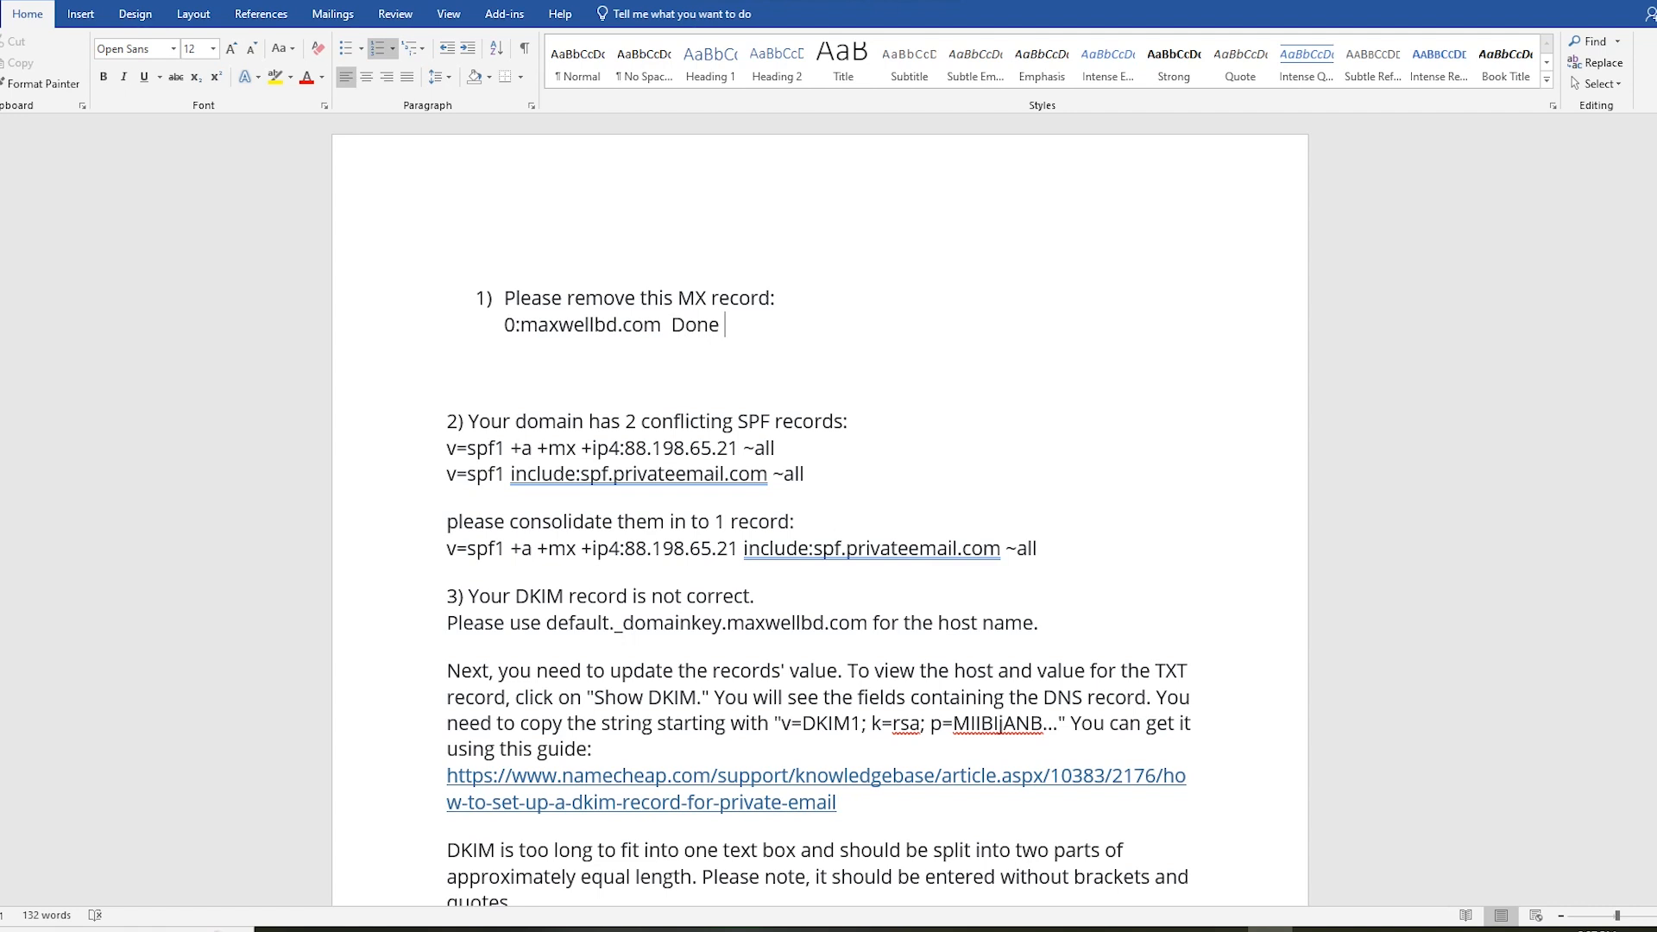
# Step: Review the conflicting SPF records item in the document and locate the maxwellbd.com SPF TXT record among all zone records
pyautogui.scroll(-1, 820, 510)
pyautogui.moveTo(737, 366); pyautogui.dragTo(762, 366)
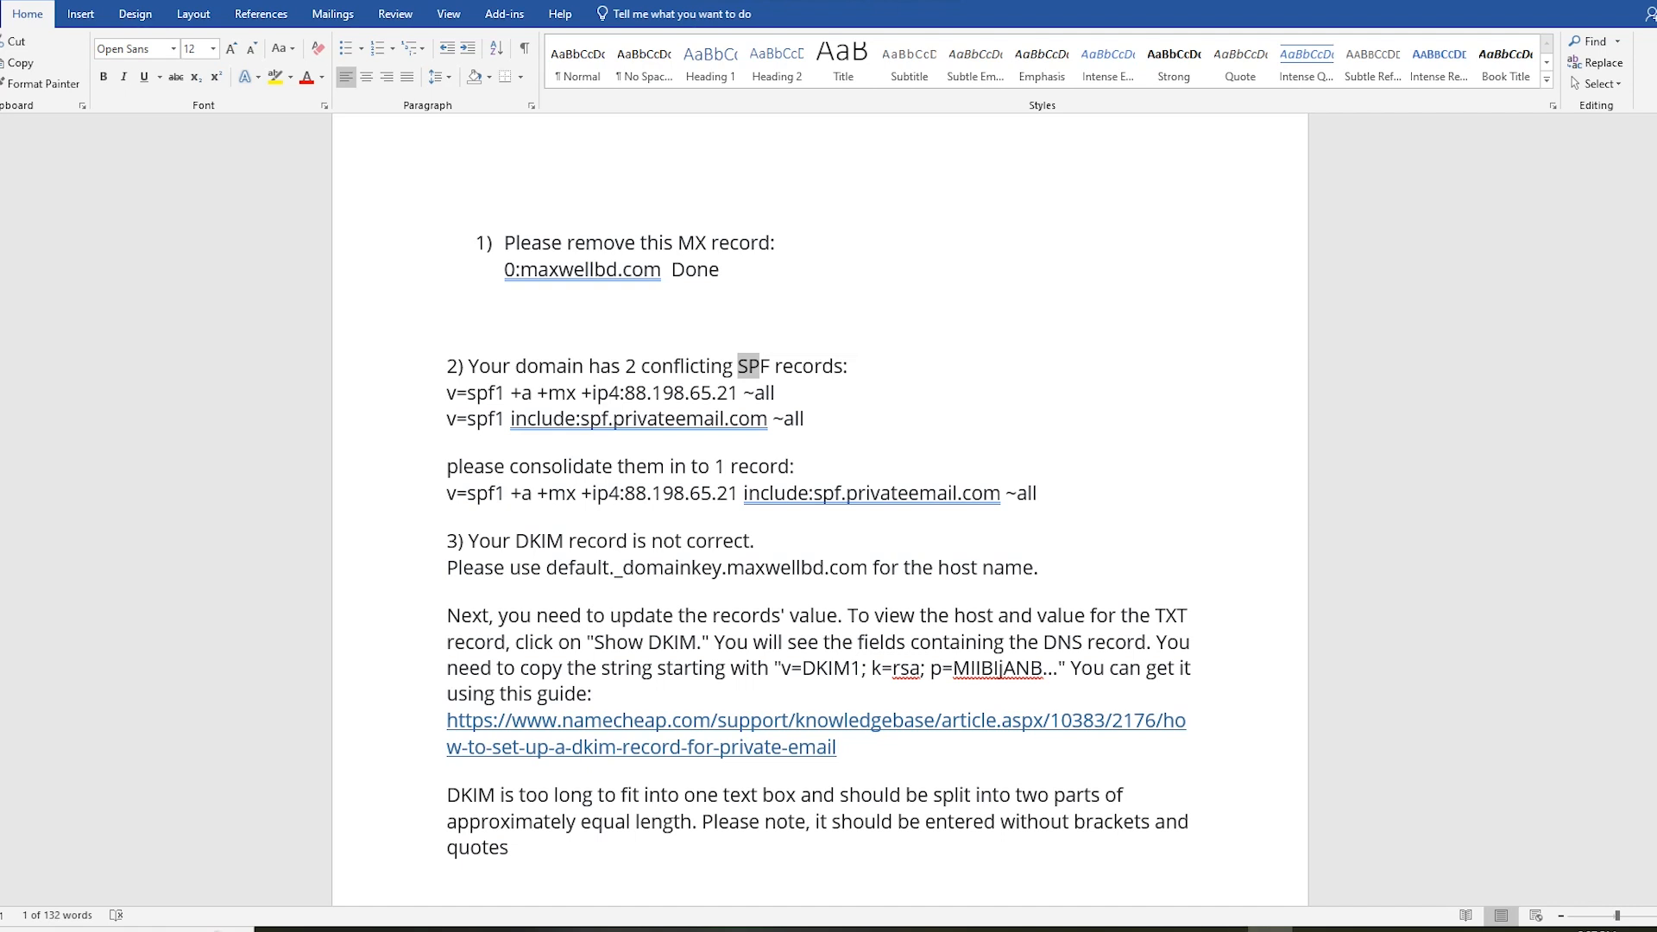
pyautogui.moveTo(1270, 930)
pyautogui.hotkey('alt', 'Tab')
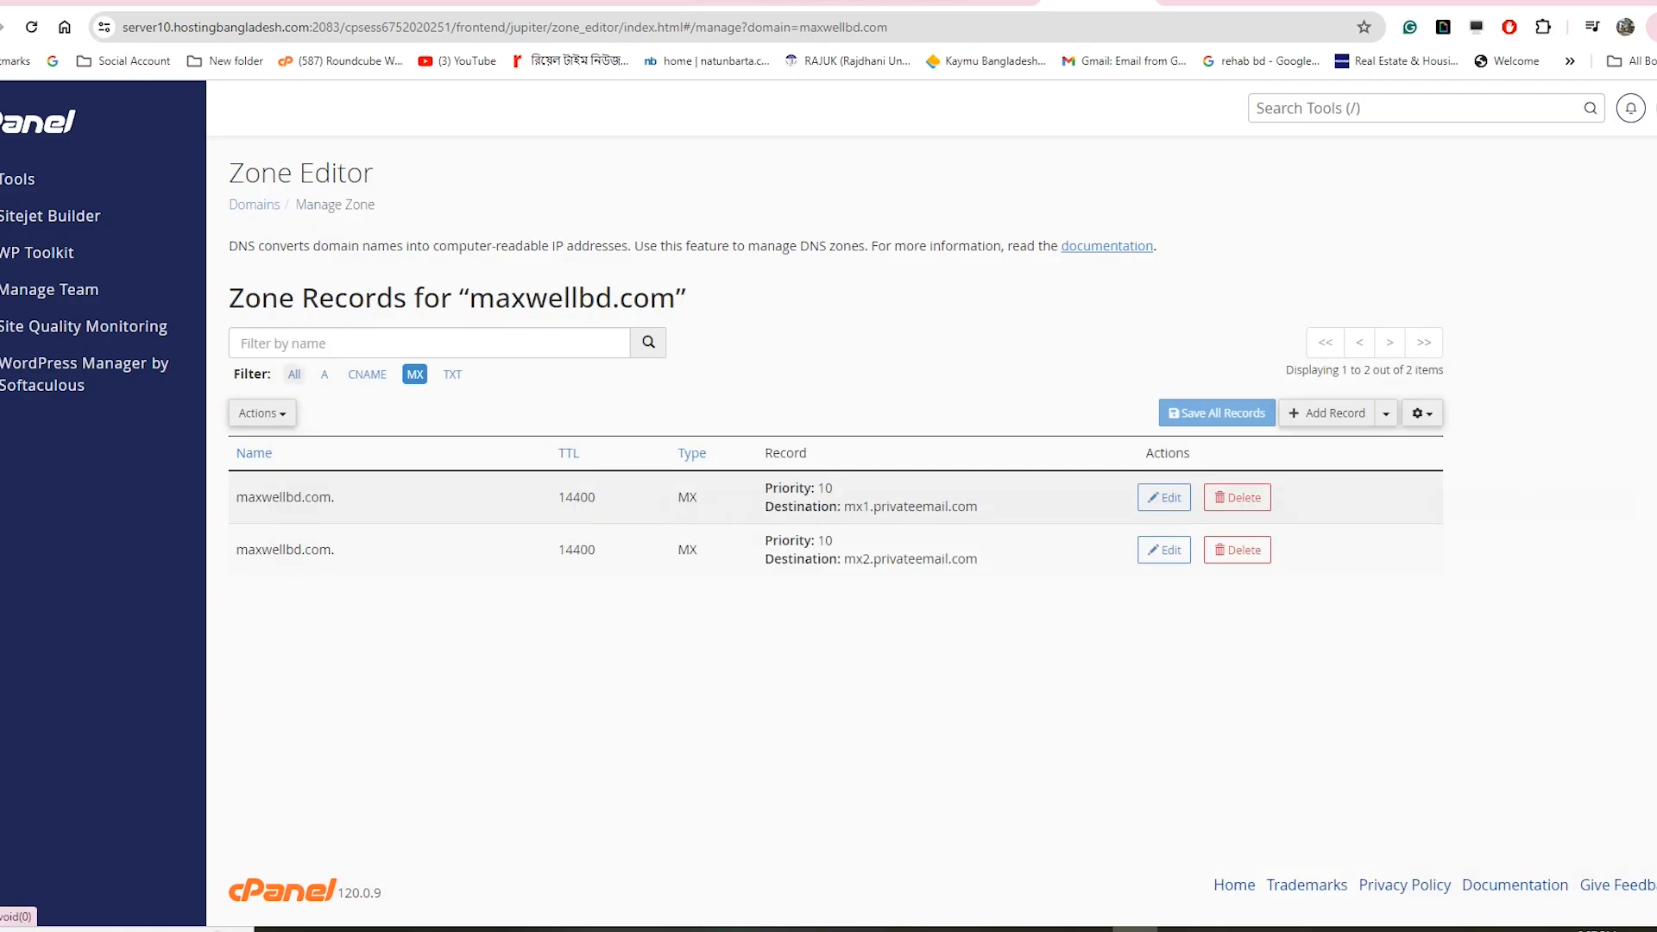
pyautogui.click(295, 374)
pyautogui.scroll(-20, 829, 518)
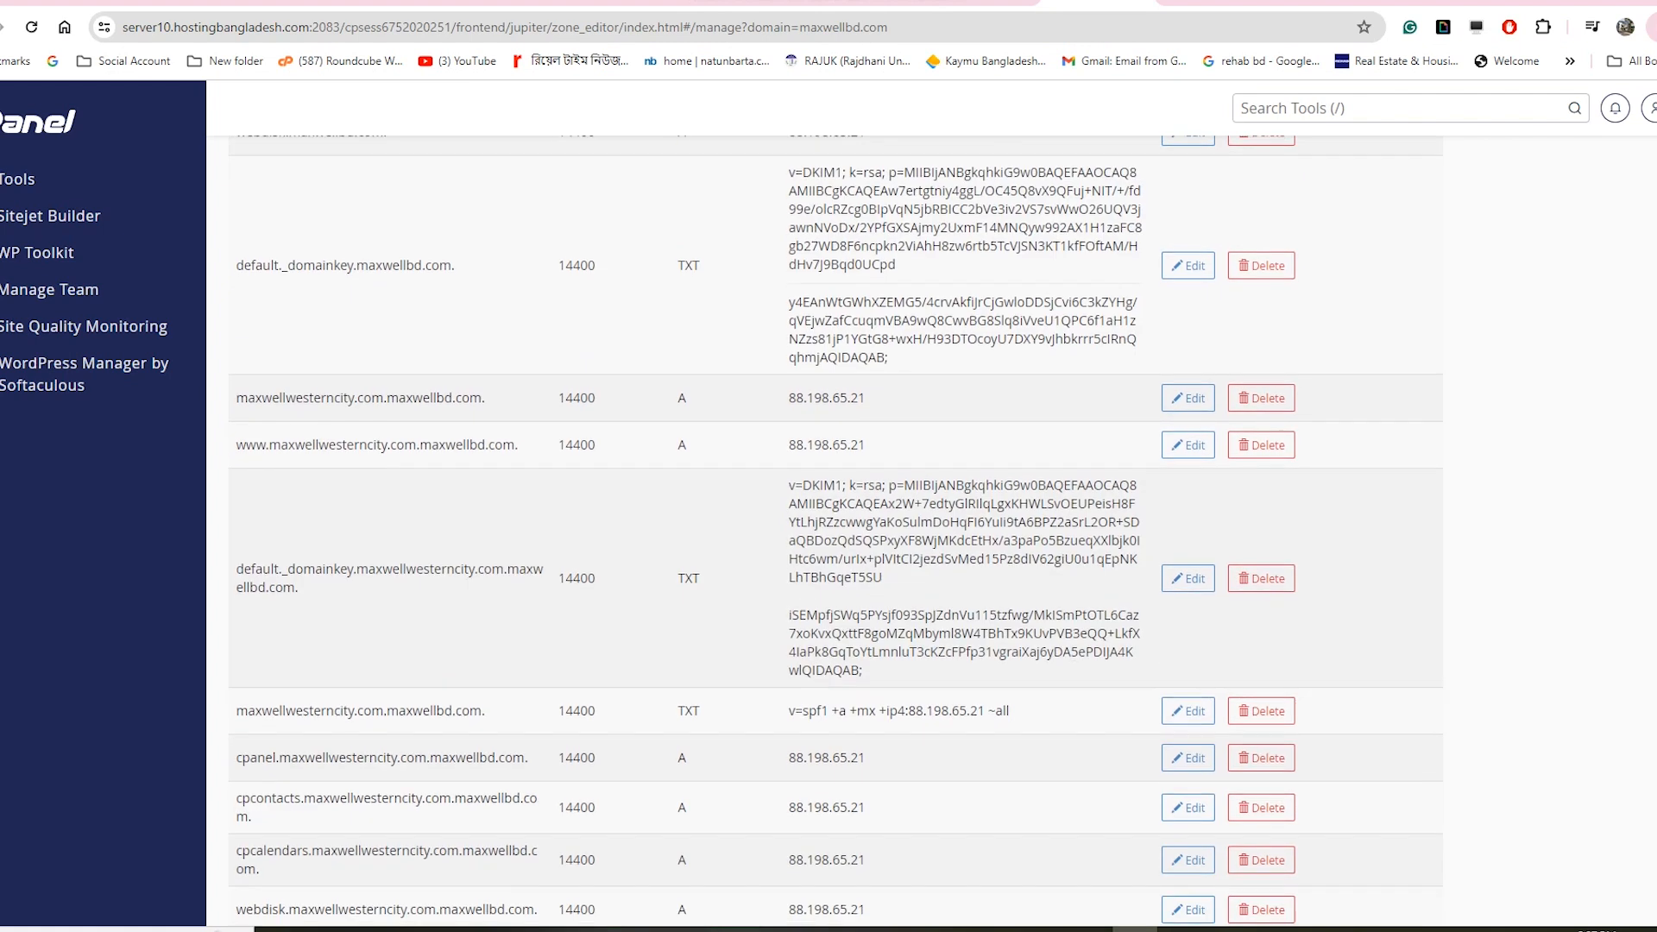
pyautogui.scroll(20, 828, 518)
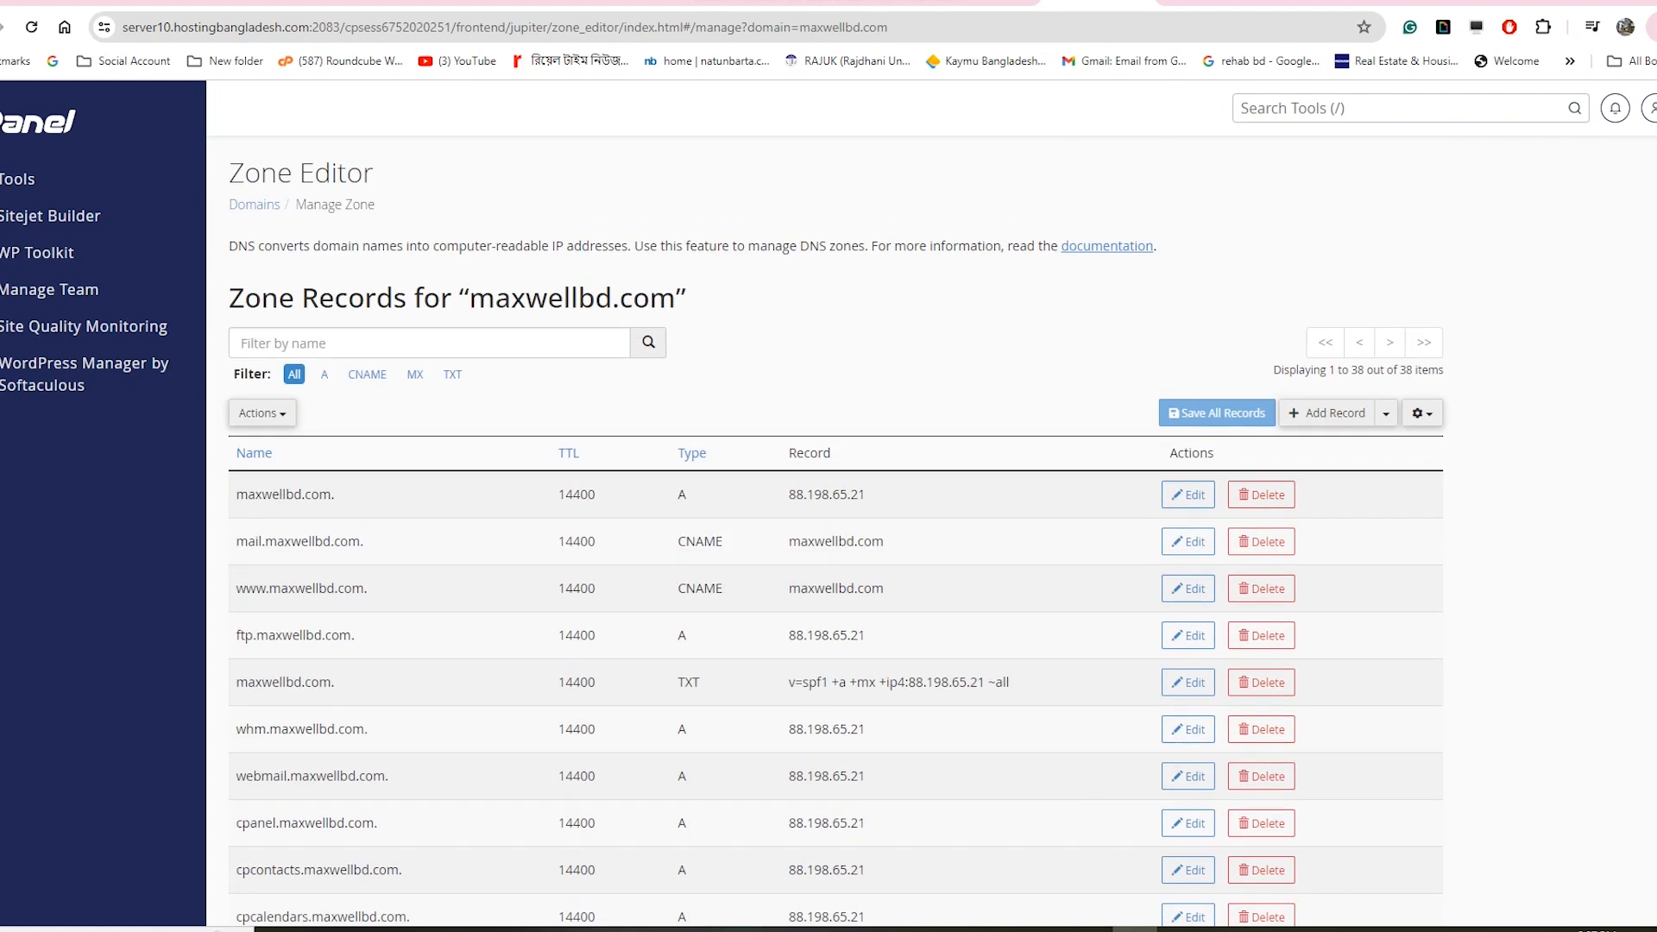
pyautogui.scroll(-6, 829, 518)
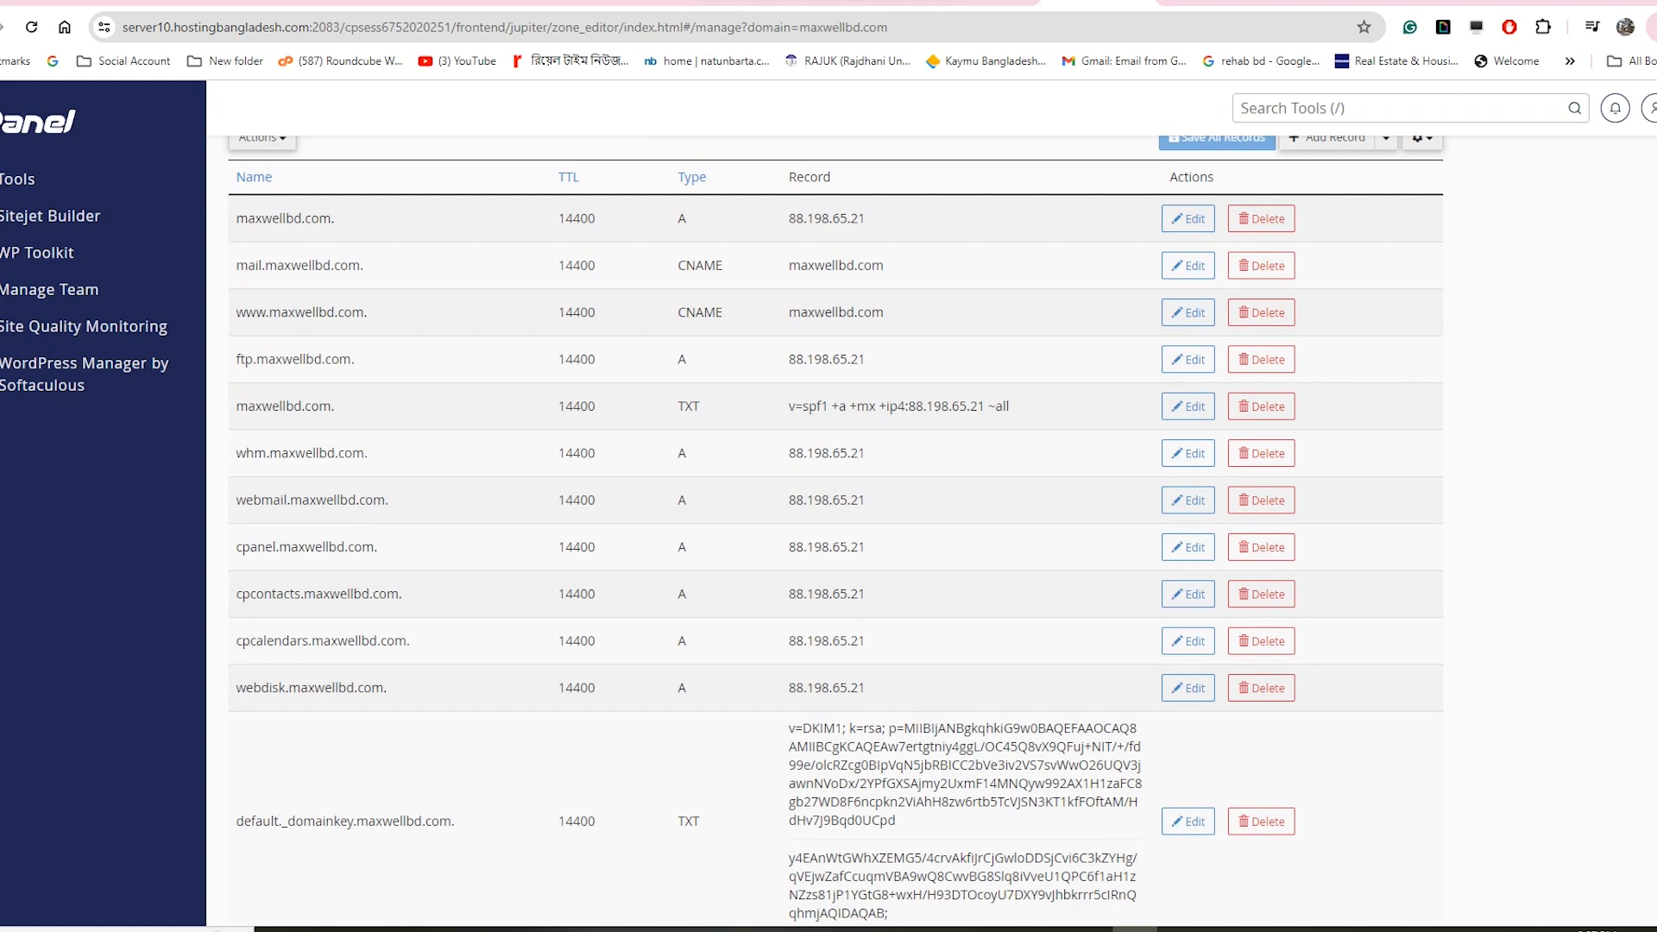
pyautogui.scroll(5, 828, 518)
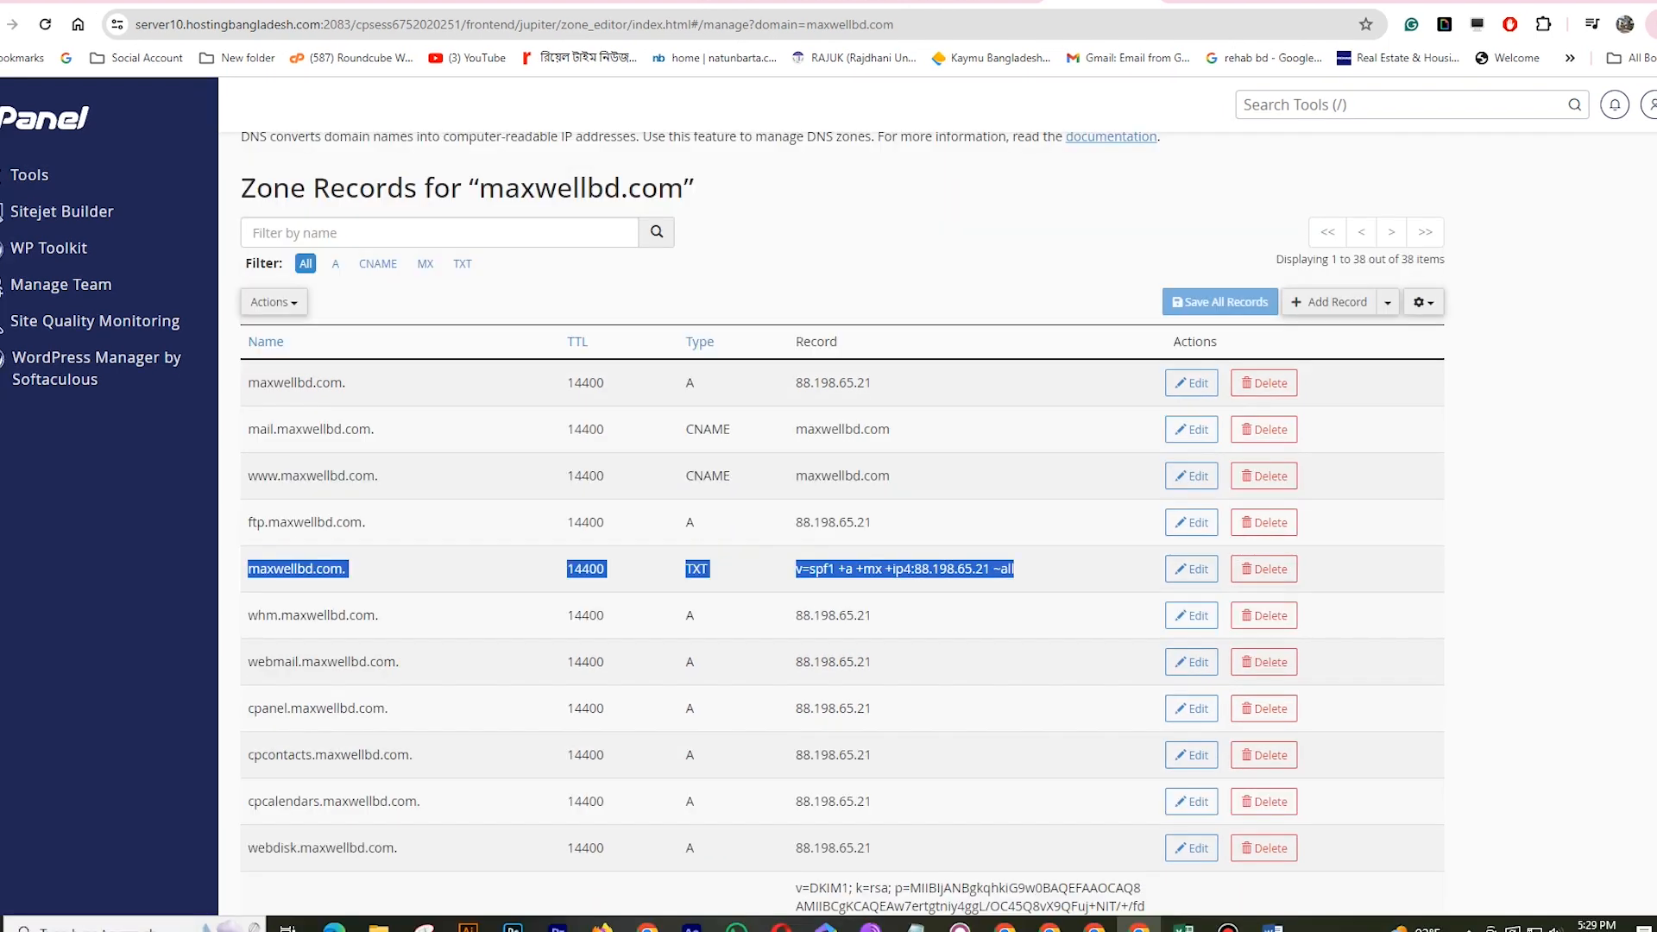
# Step: Save a copy of the maxwellbd.com TXT record "v=spf1 +a +mx +ip4:88.198.65.21 ~all" outside the browser and delete the record from the zone
pyautogui.click(1264, 568)
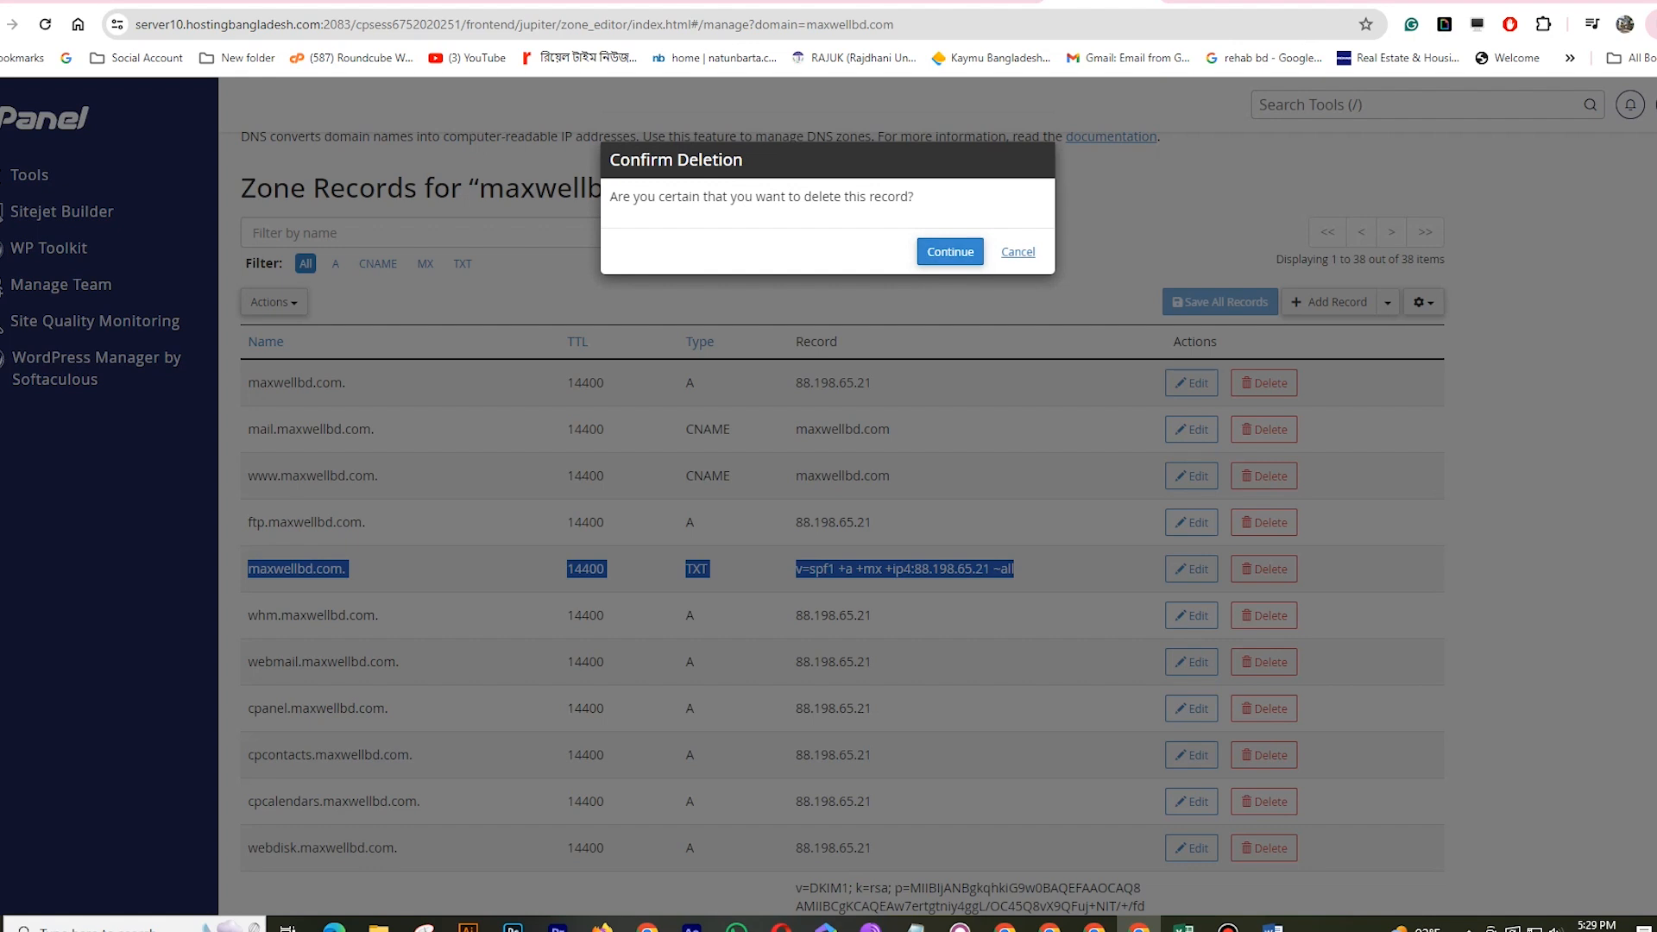
pyautogui.press('Return')
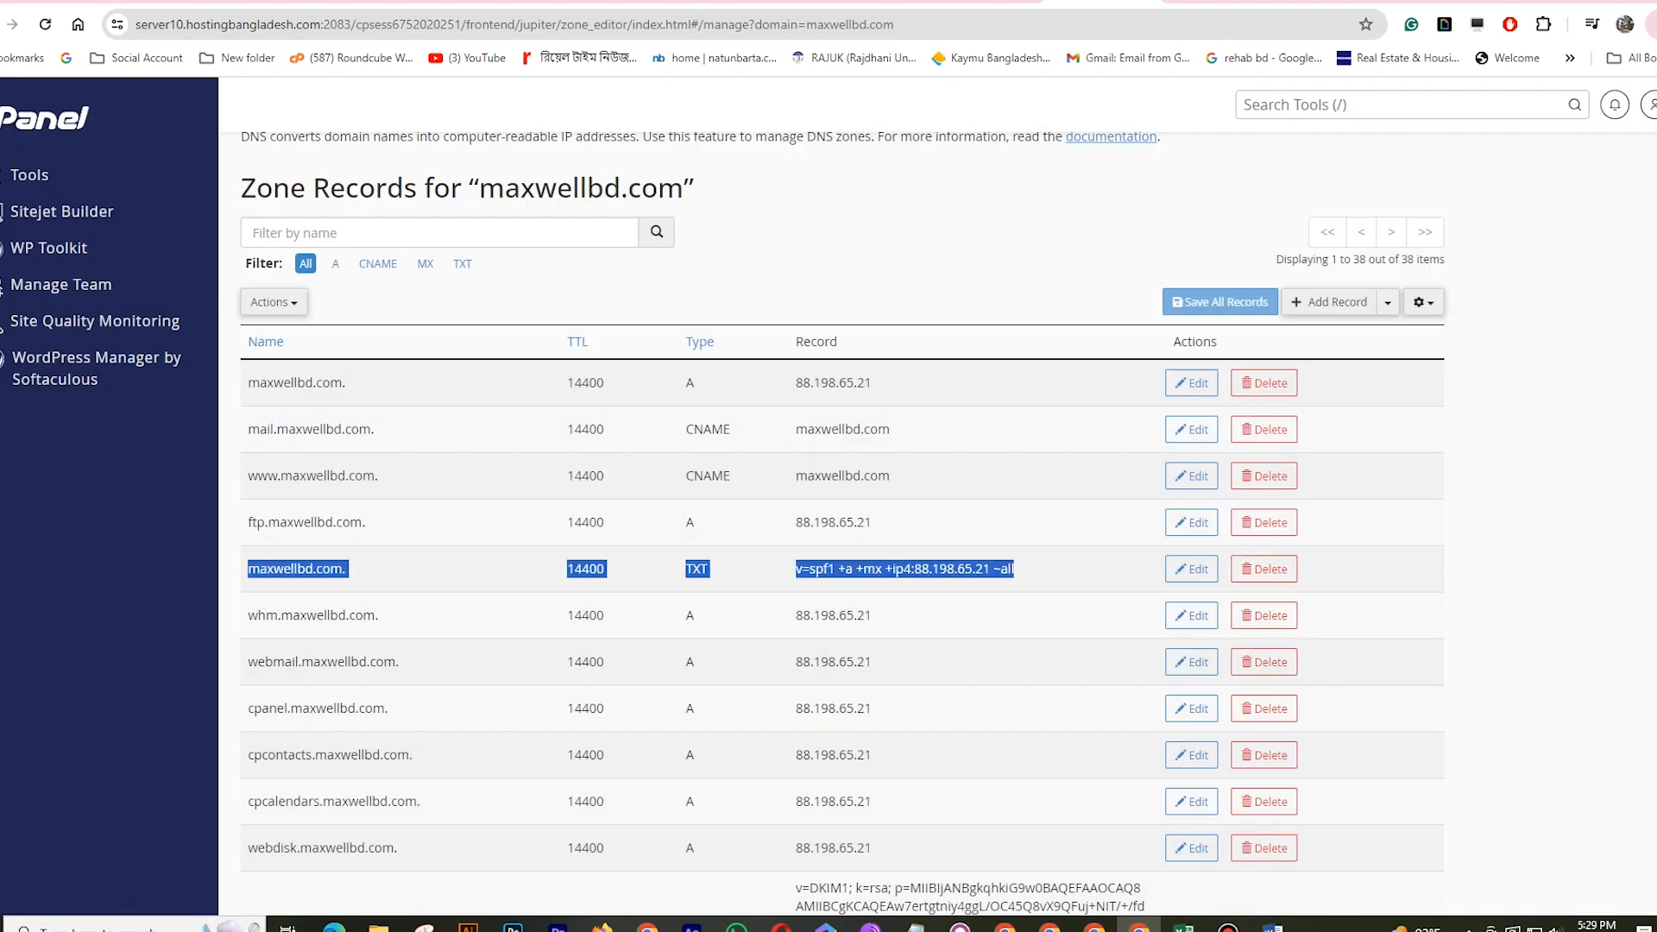
pyautogui.click(915, 925)
pyautogui.write('maxwellbd.com.\t14400\tTXT v=spf1 +a +mx +ip4:88.198.65.21 ~all')
pyautogui.hotkey('alt', 'Tab')
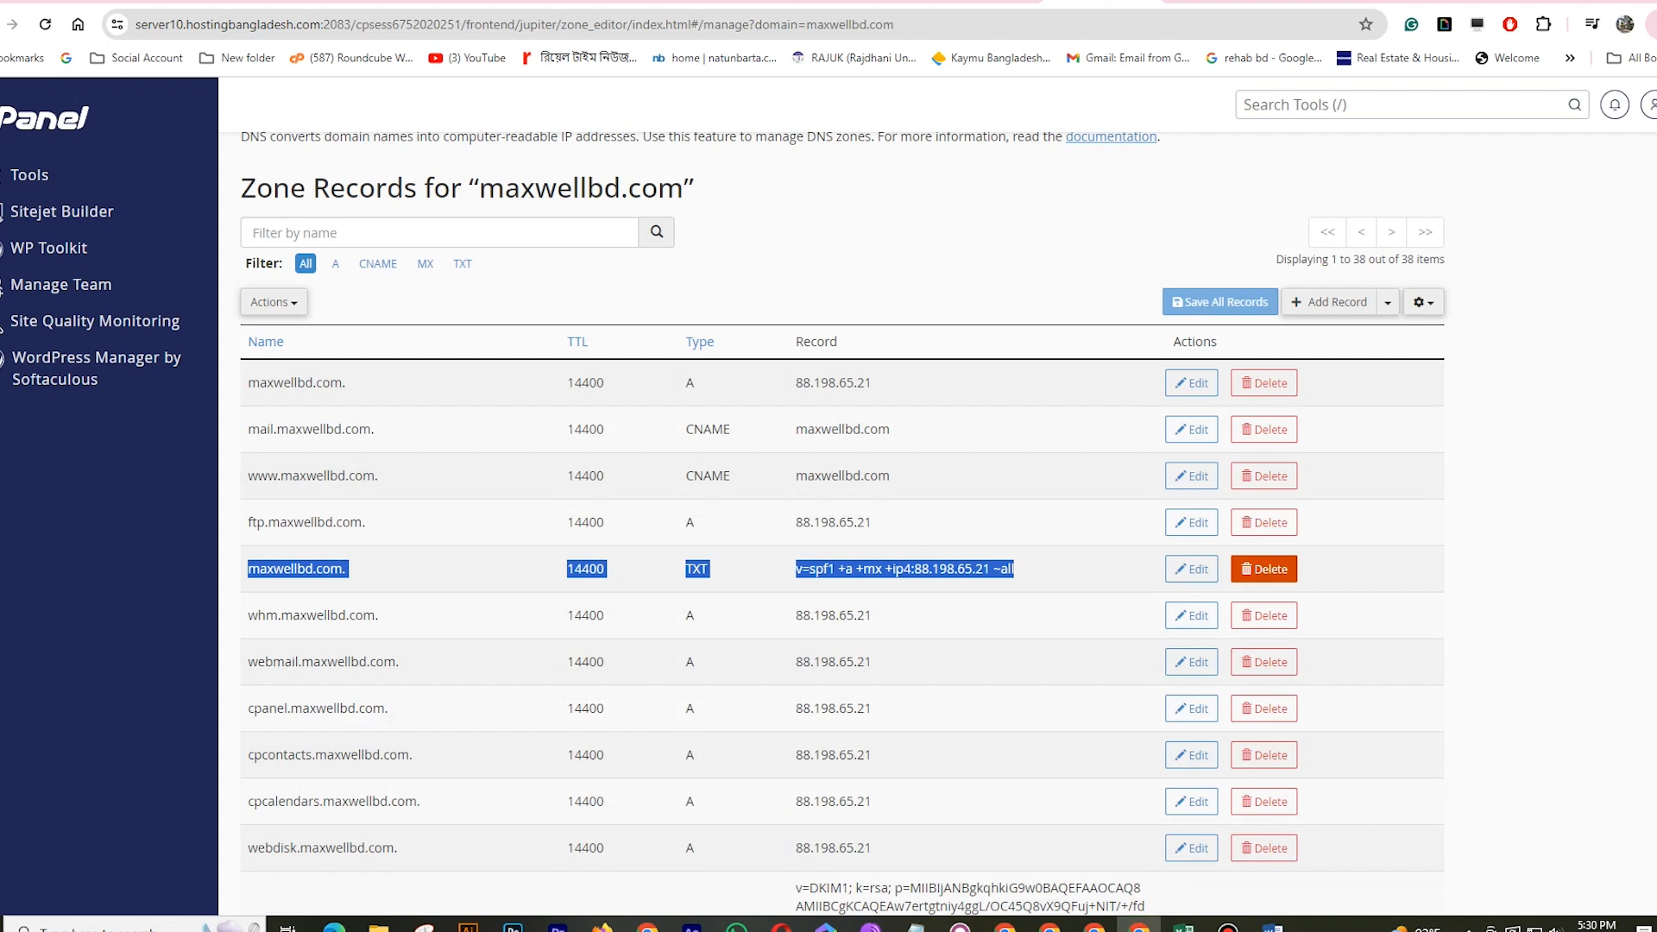
pyautogui.click(1264, 569)
pyautogui.click(943, 251)
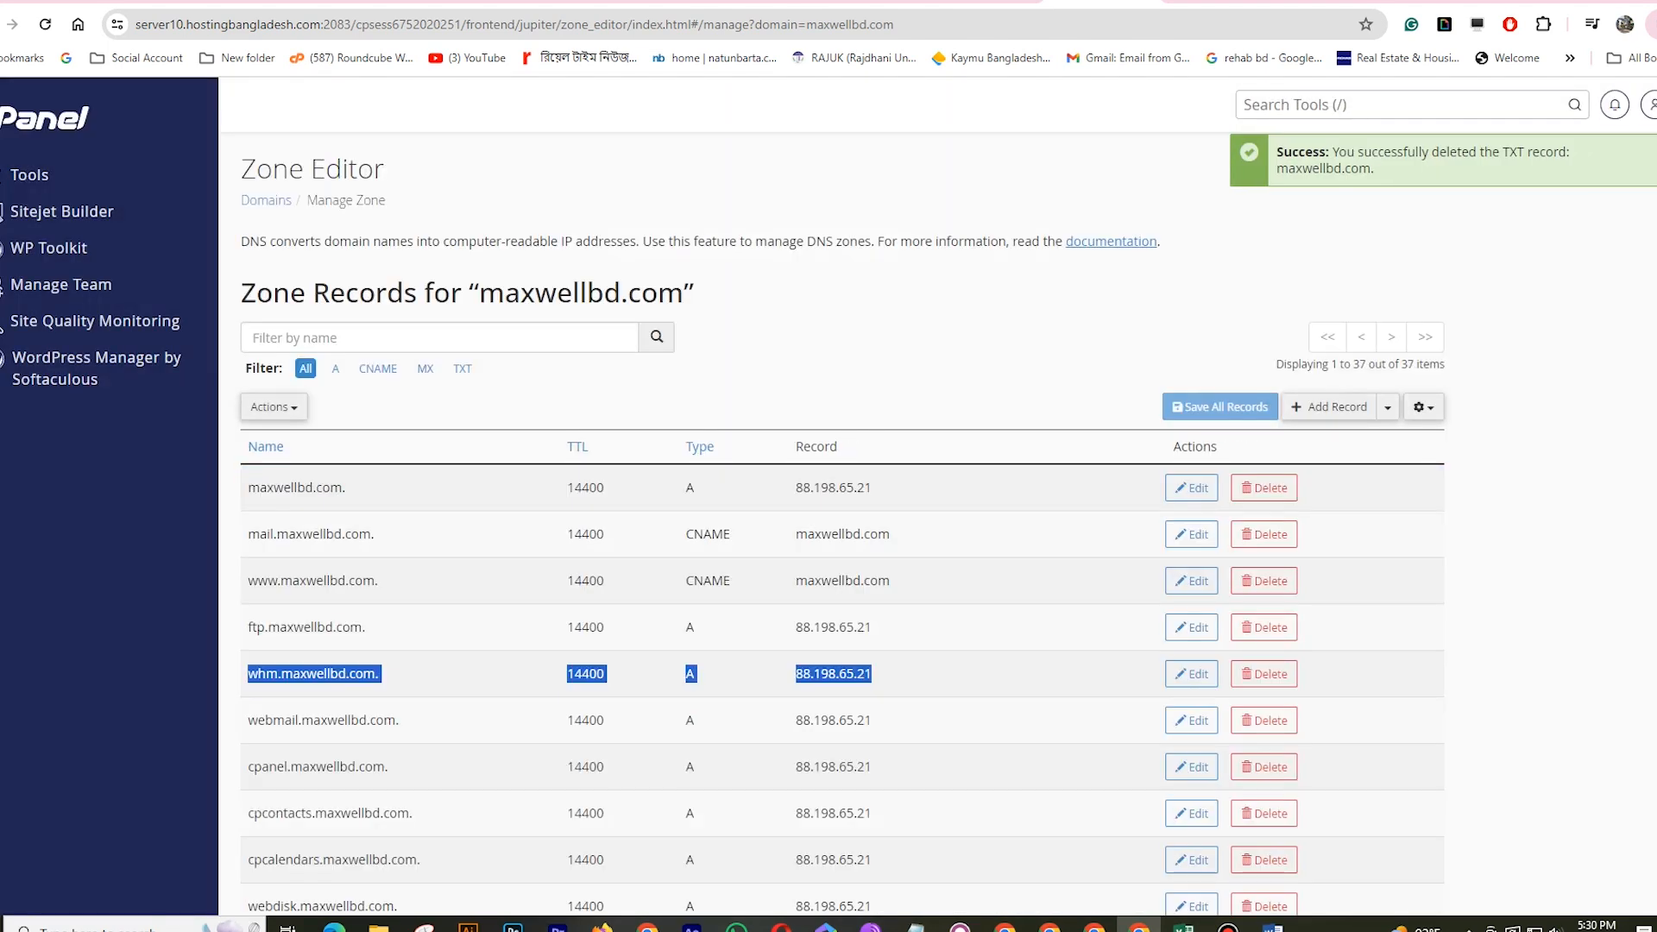
# Step: Switch to the Word document and add "Done" on its own line below the consolidated SPF record
pyautogui.click(1273, 927)
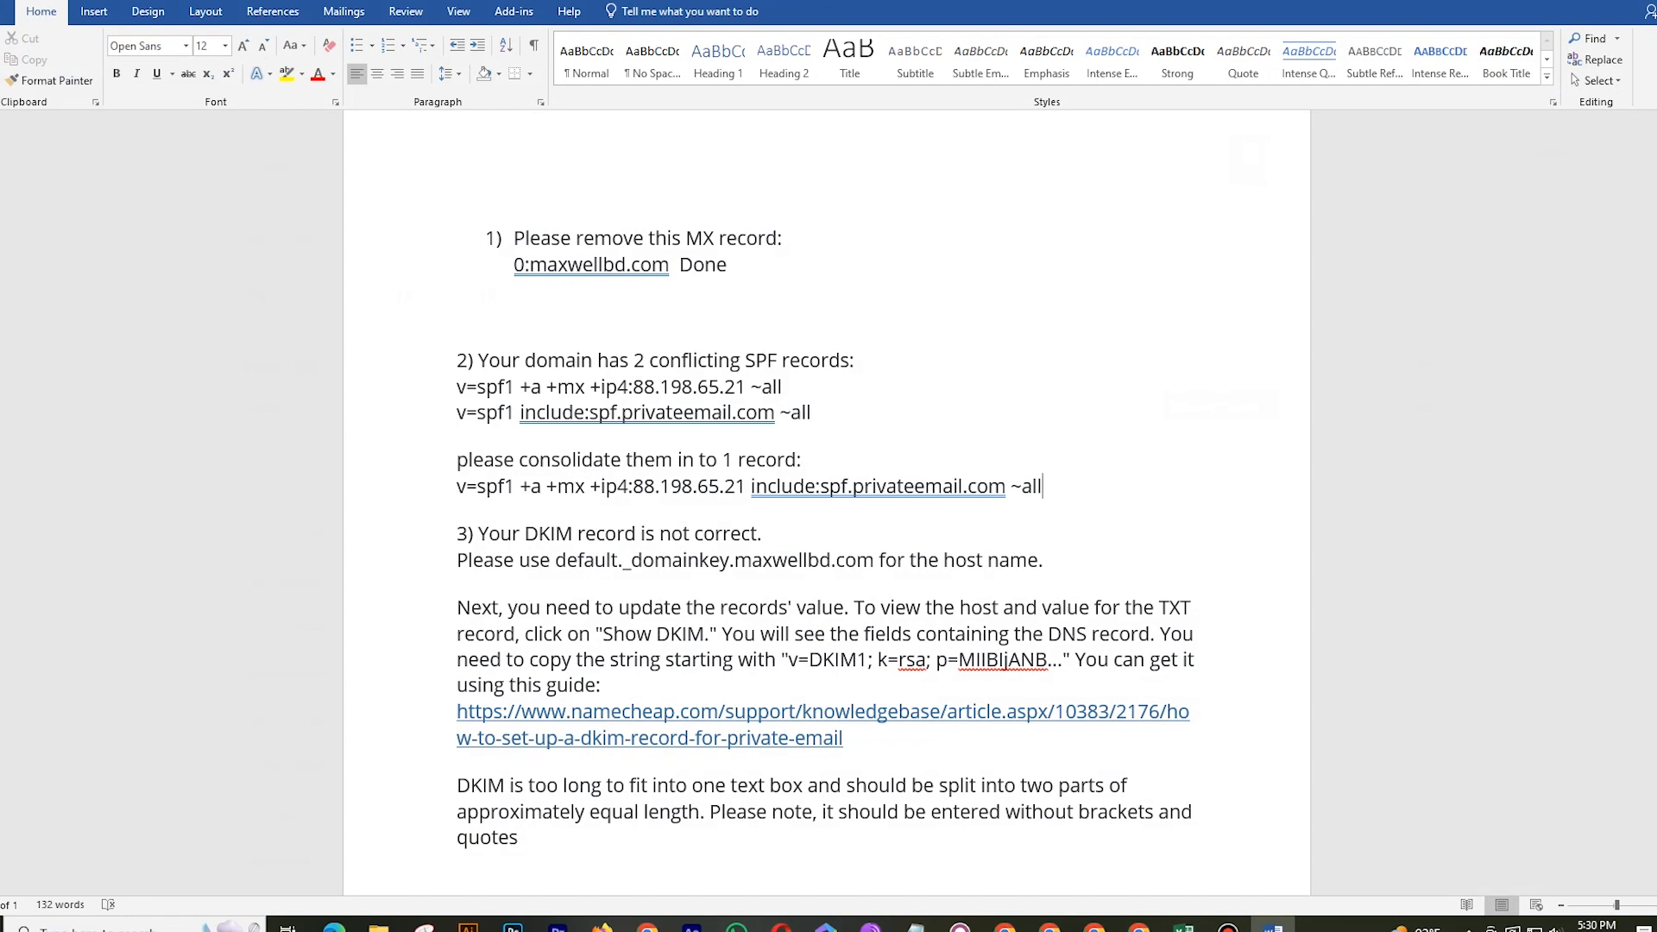
pyautogui.press('Return')
pyautogui.press('Return')
pyautogui.press('Return')
pyautogui.press('Up')
pyautogui.write('Done')
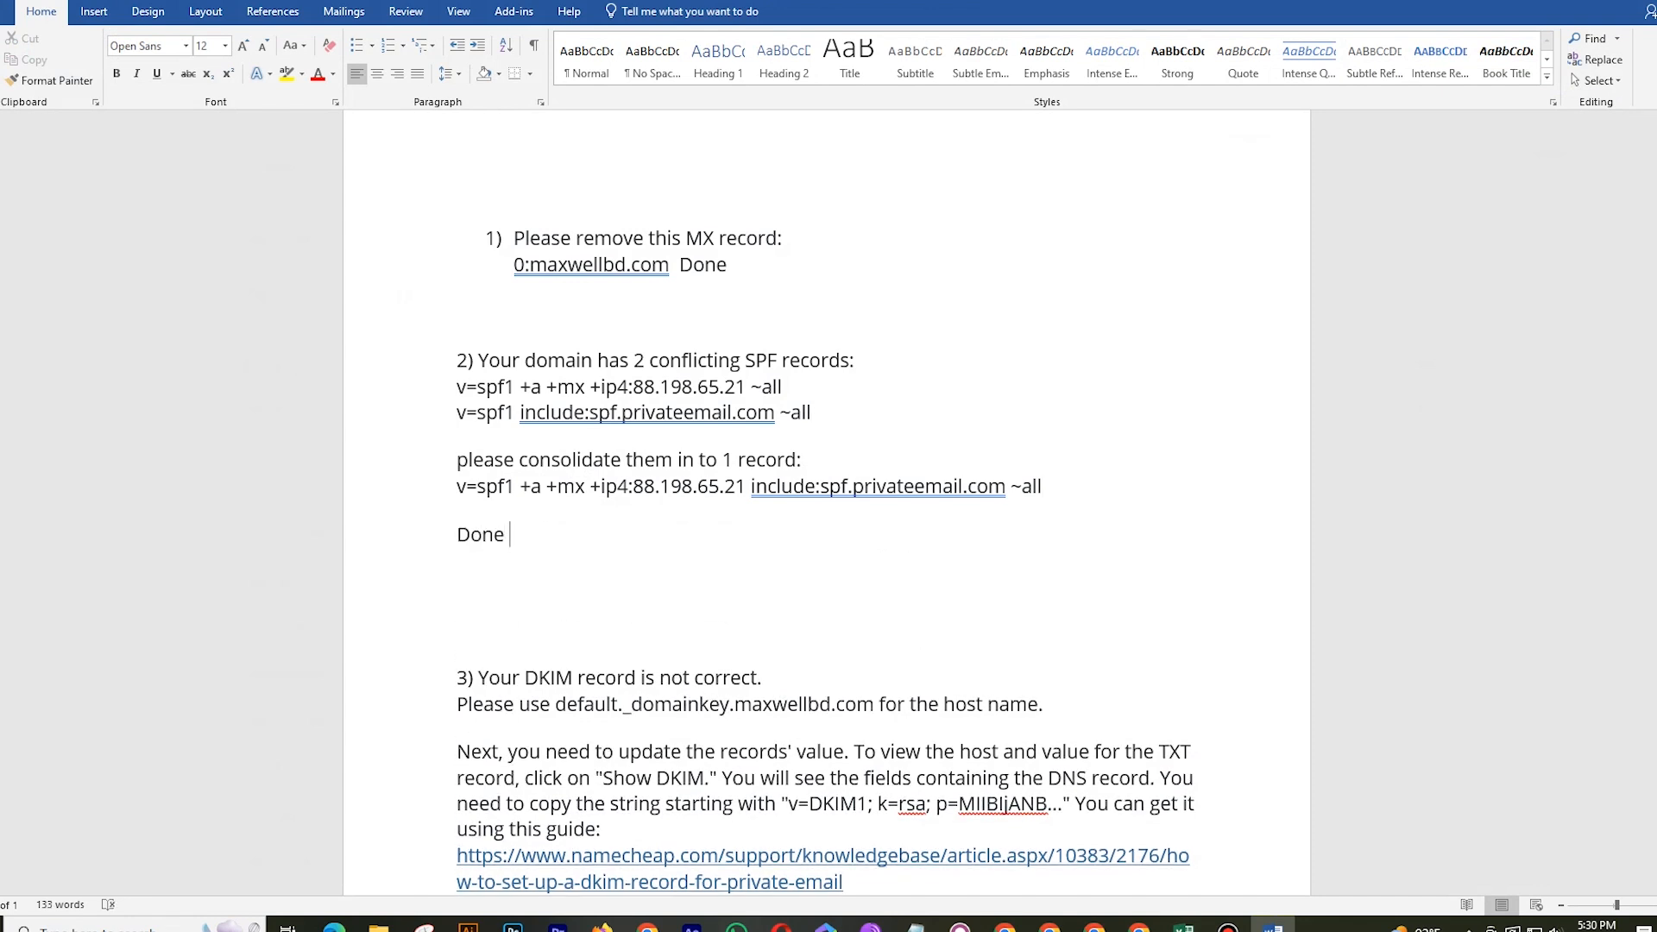
# Step: Review the DKIM record item in the document and return to the cPanel Tools page
pyautogui.press('Down')
pyautogui.scroll(-2, 827, 503)
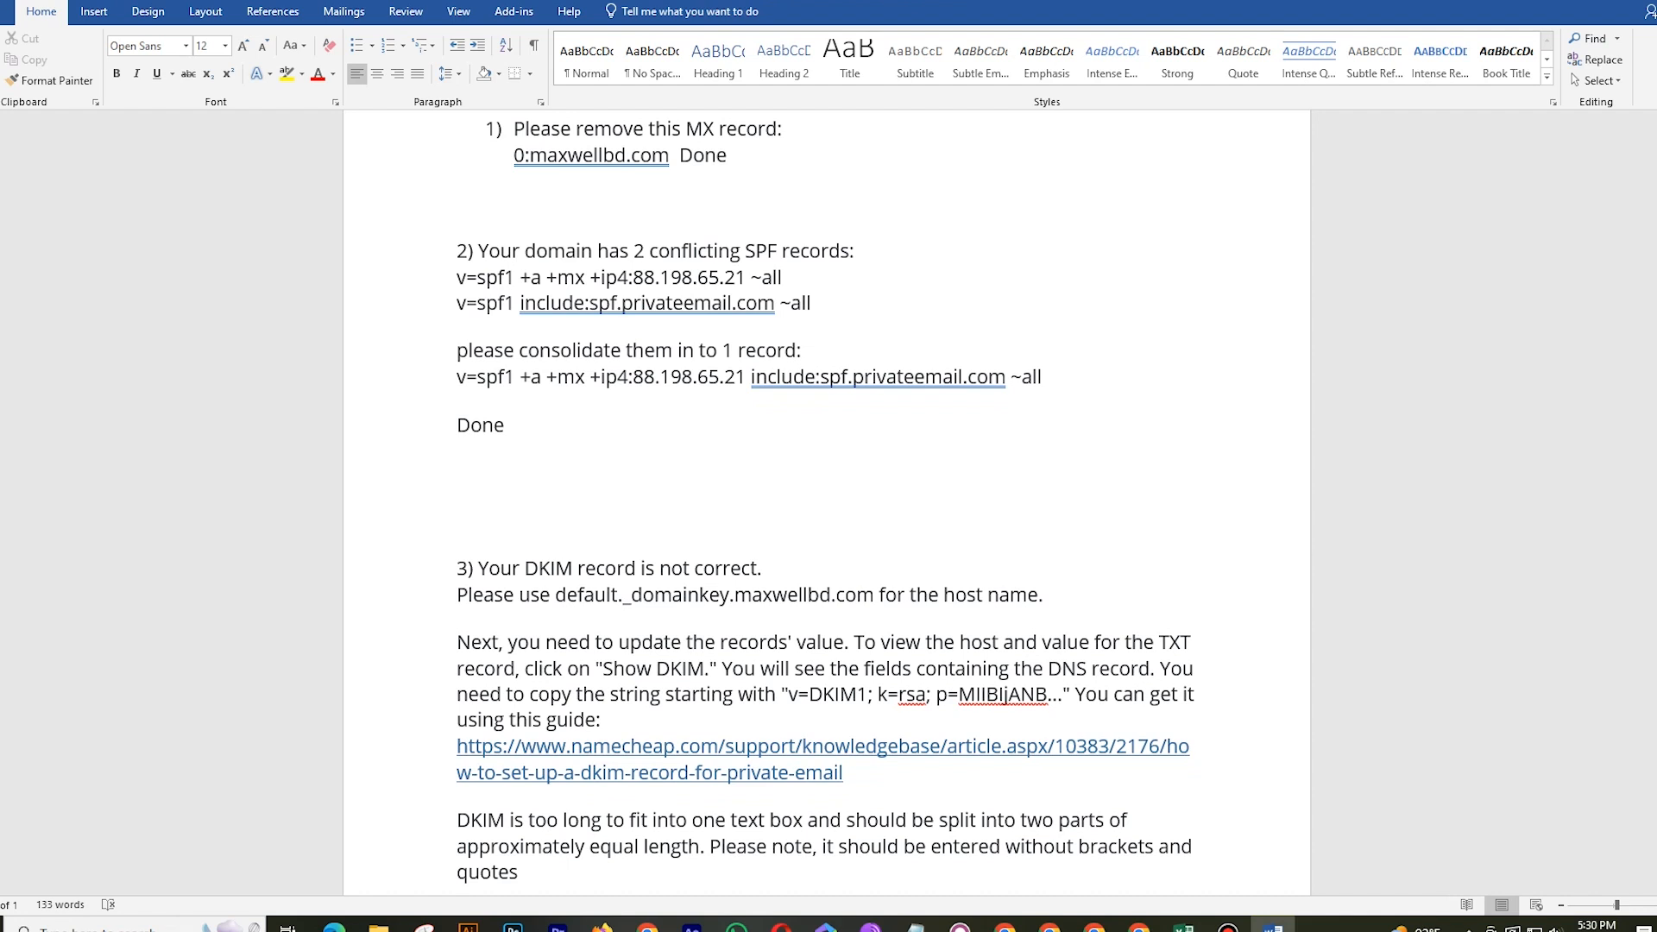
pyautogui.moveTo(524, 569); pyautogui.dragTo(670, 570)
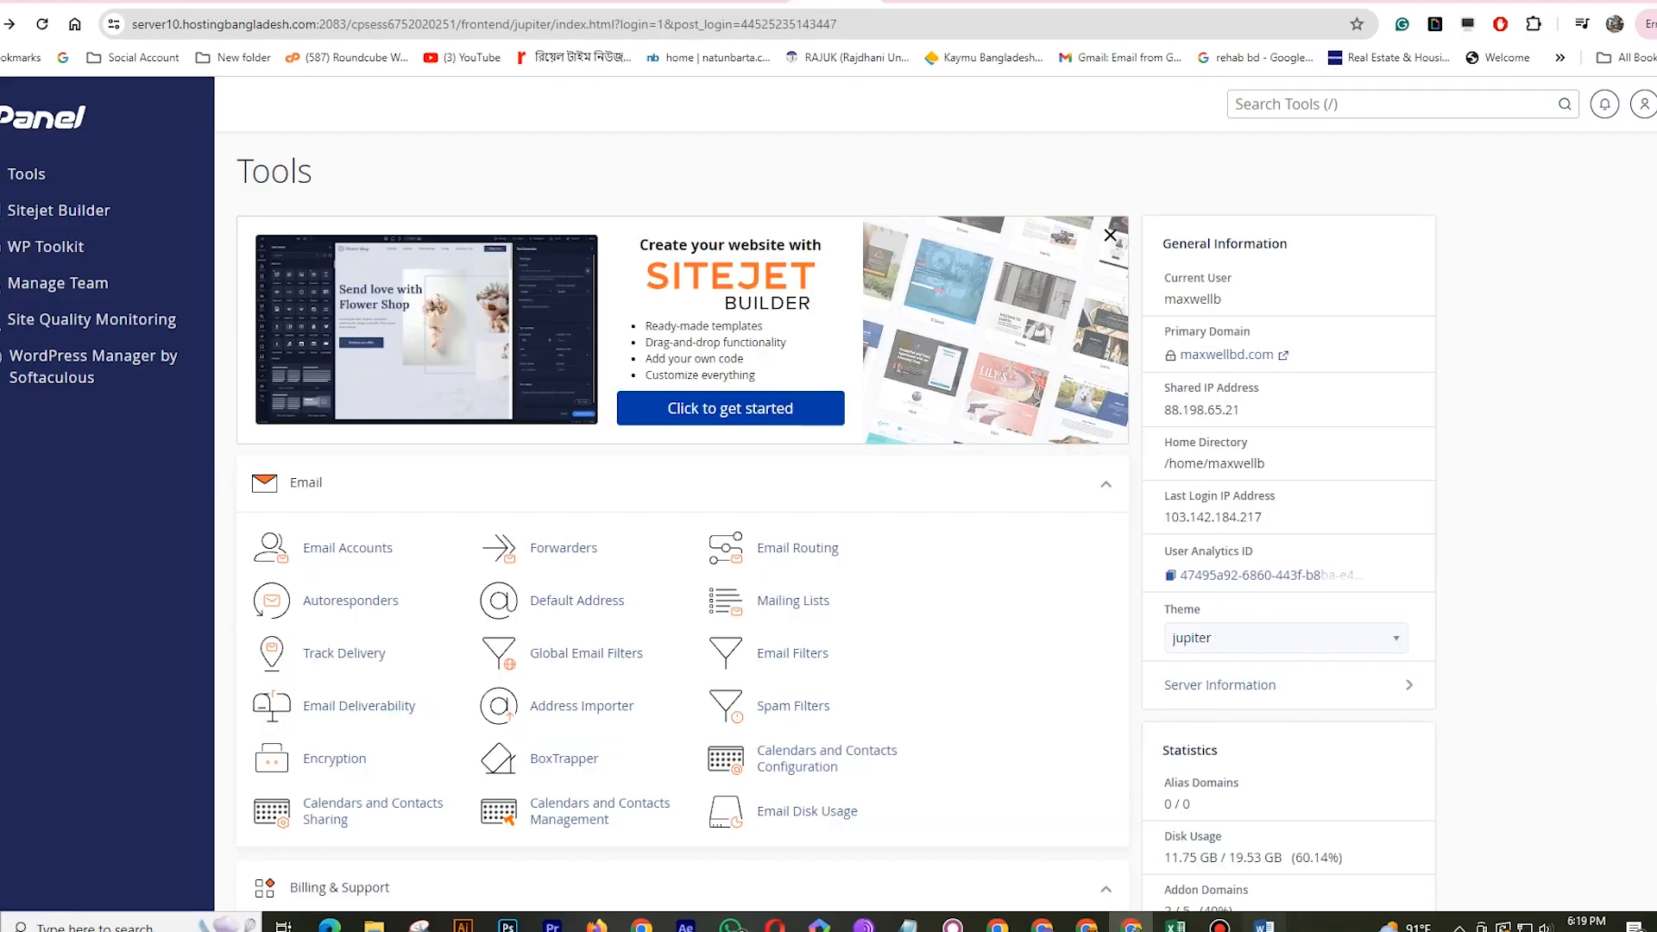
pyautogui.hotkey('alt', 'Tab')
pyautogui.click(665, 660)
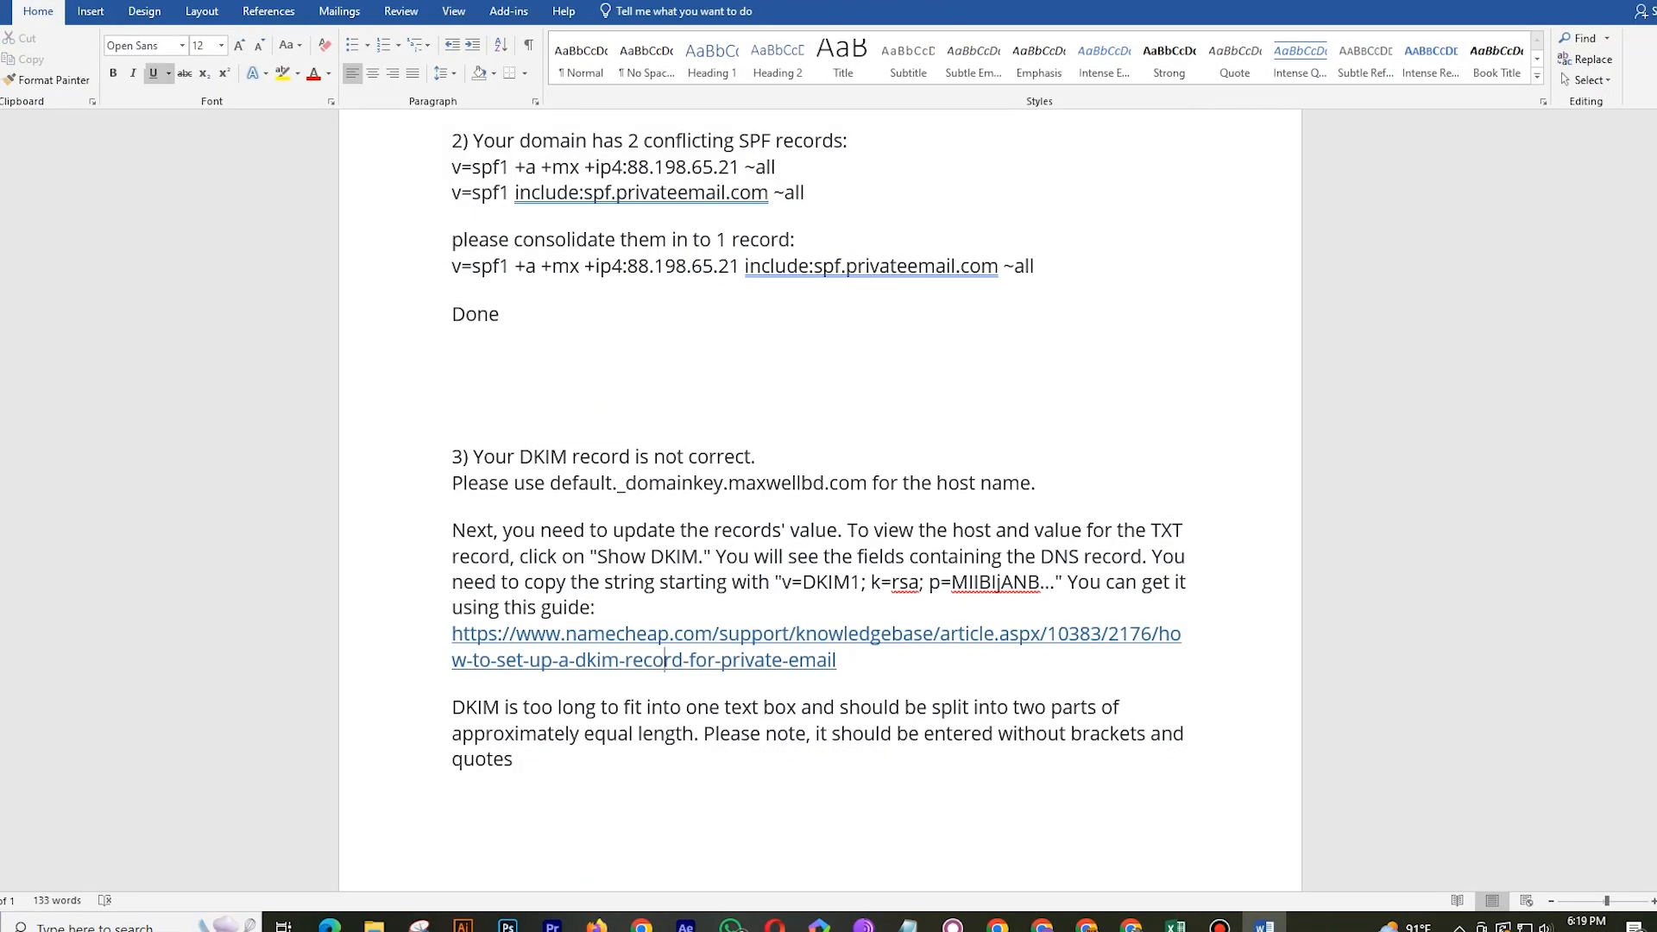
pyautogui.click(401, 457)
pyautogui.hotkey('alt', 'Tab')
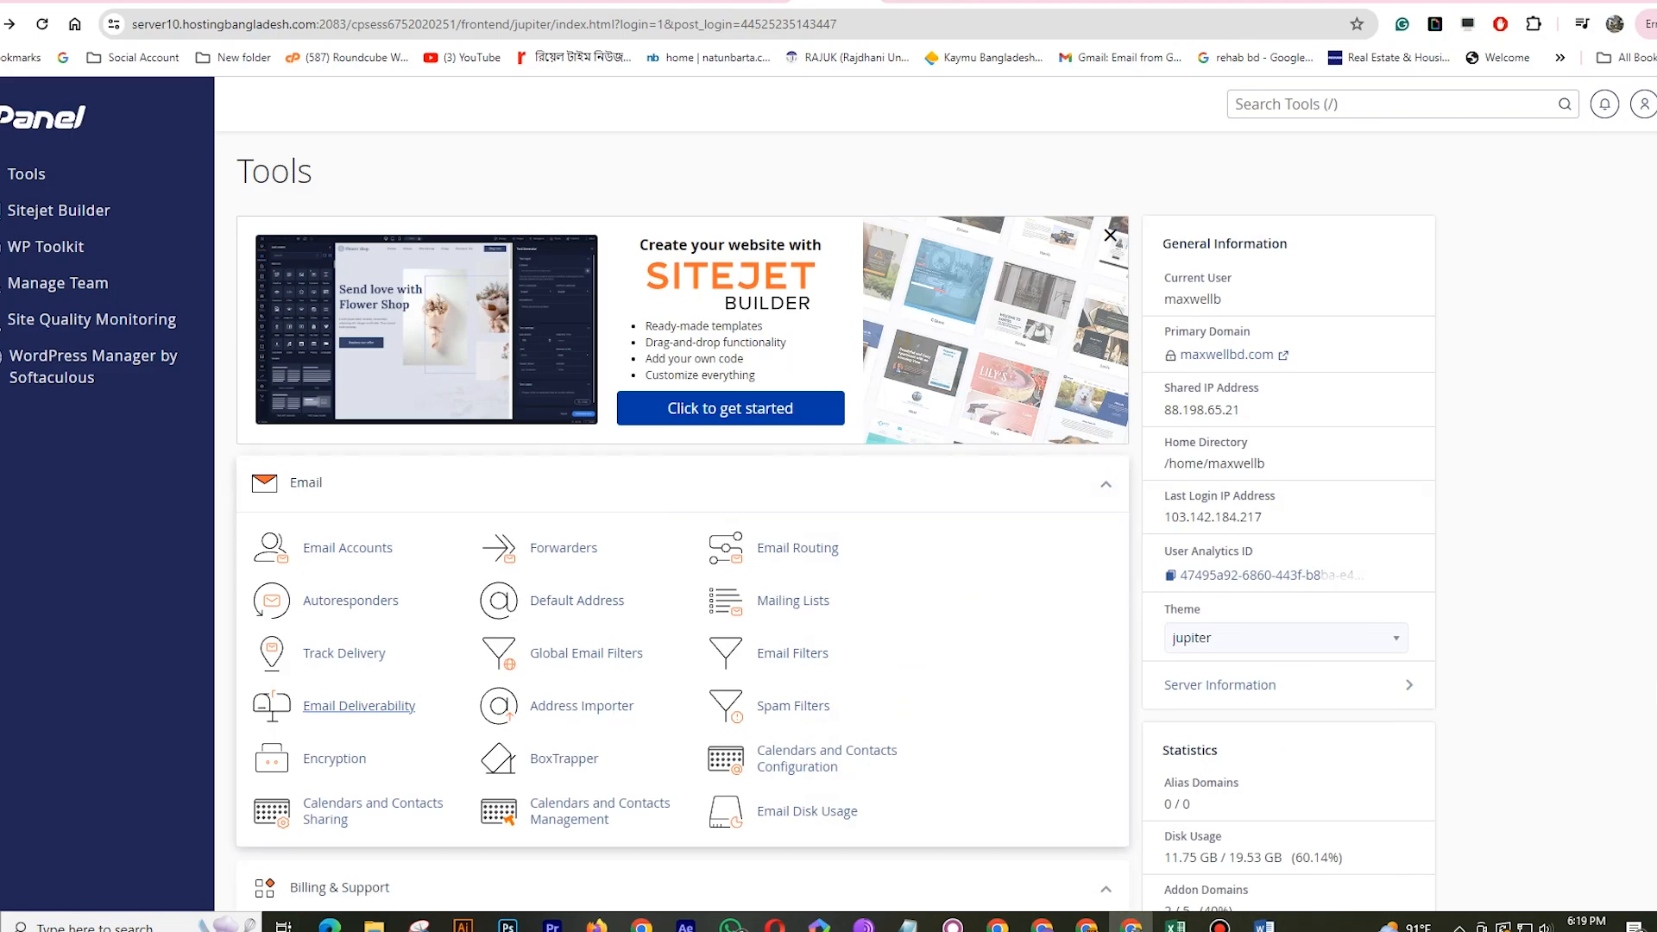
# Step: Open Email Routing and Email Deliverability in separate browser tabs and show the Email Deliverability page
pyautogui.rightClick(809, 549)
pyautogui.click(856, 562)
pyautogui.rightClick(357, 712)
pyautogui.click(405, 458)
pyautogui.click(827, 2)
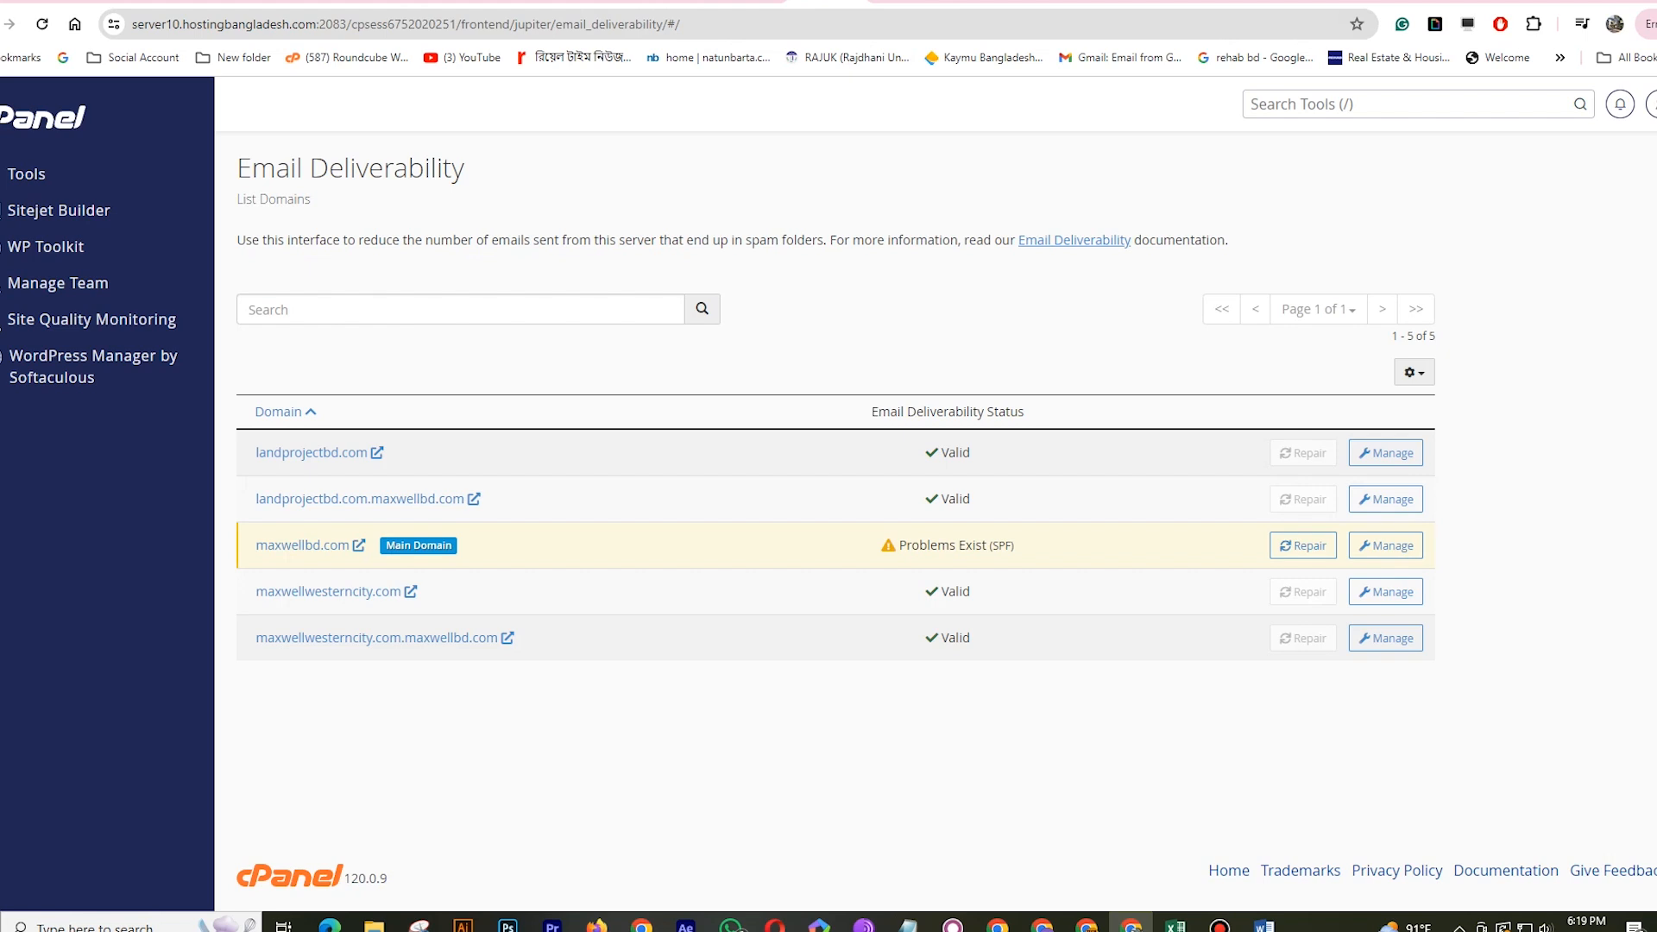
# Step: Repair maxwellbd.com with the suggested SPF record "v=spf1 +ip4:88.198.65.21 +include:spf.privateemail.com ~all" and open the domain's deliverability management
pyautogui.click(1303, 546)
pyautogui.scroll(-2, 829, 517)
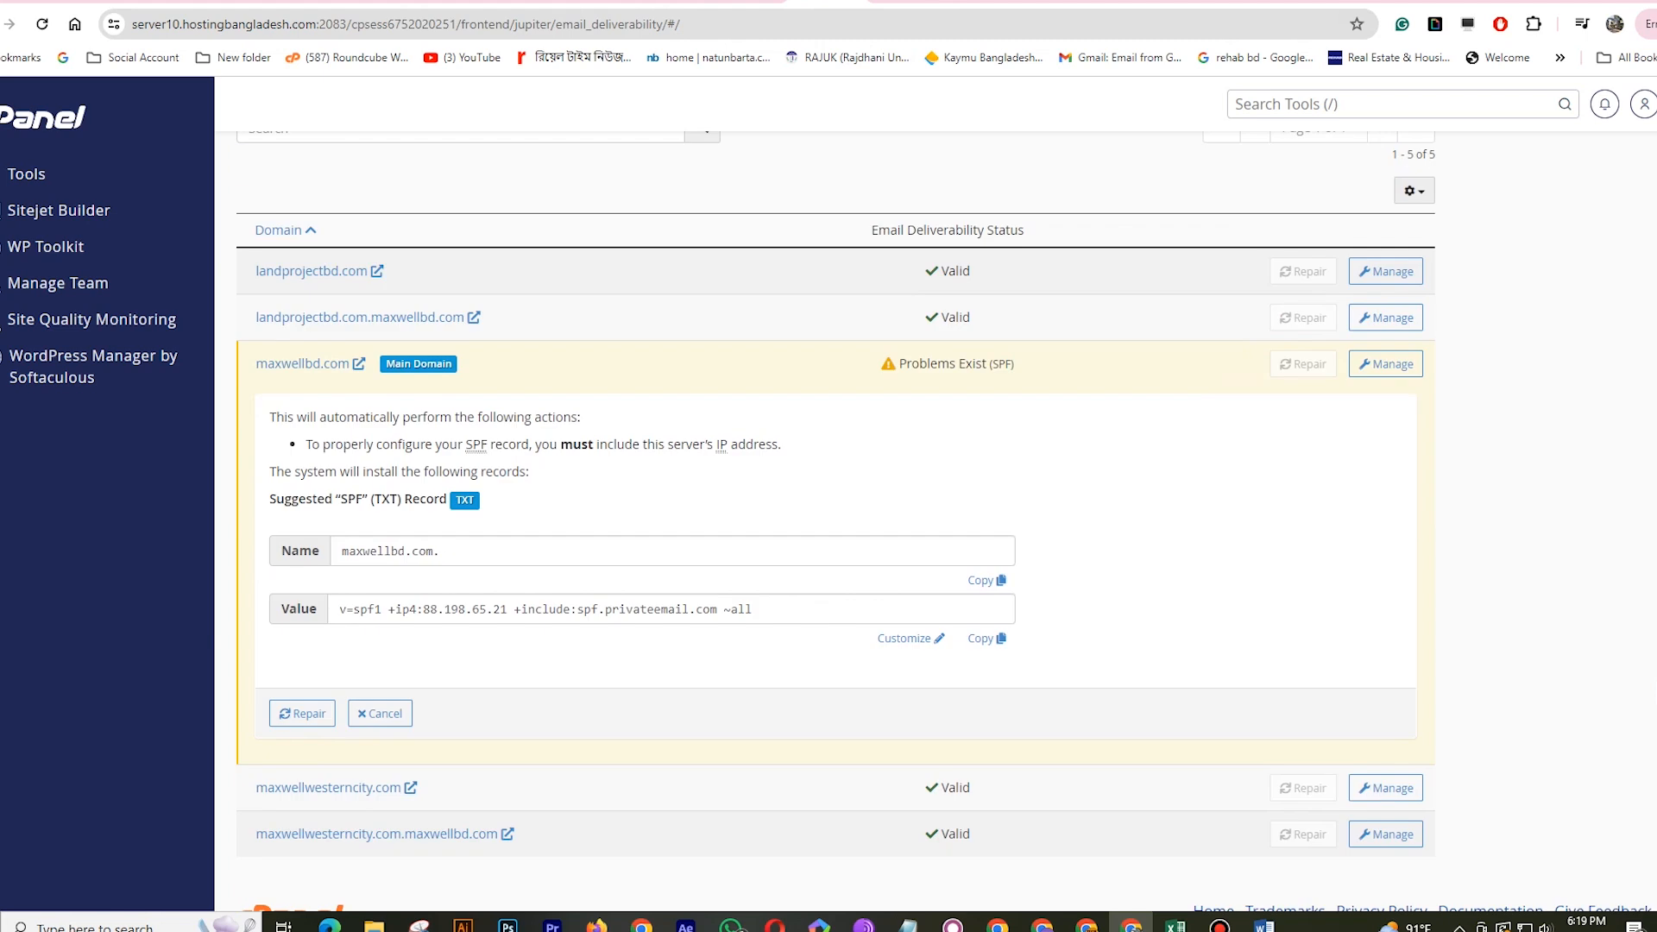
pyautogui.click(303, 713)
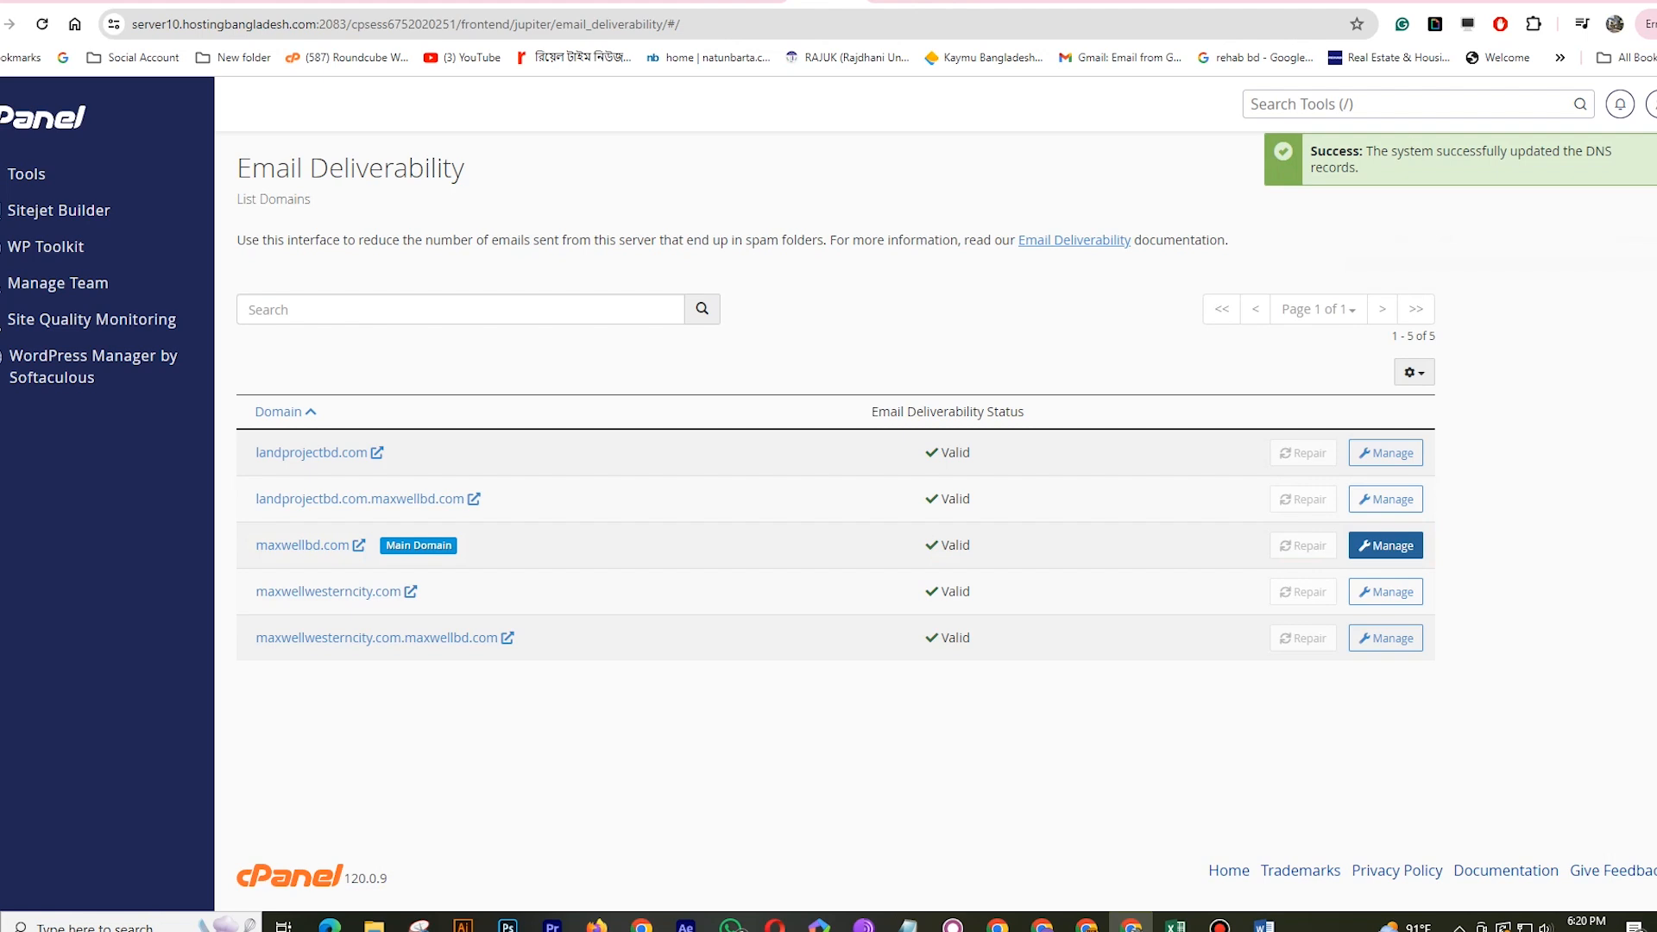
pyautogui.click(1385, 546)
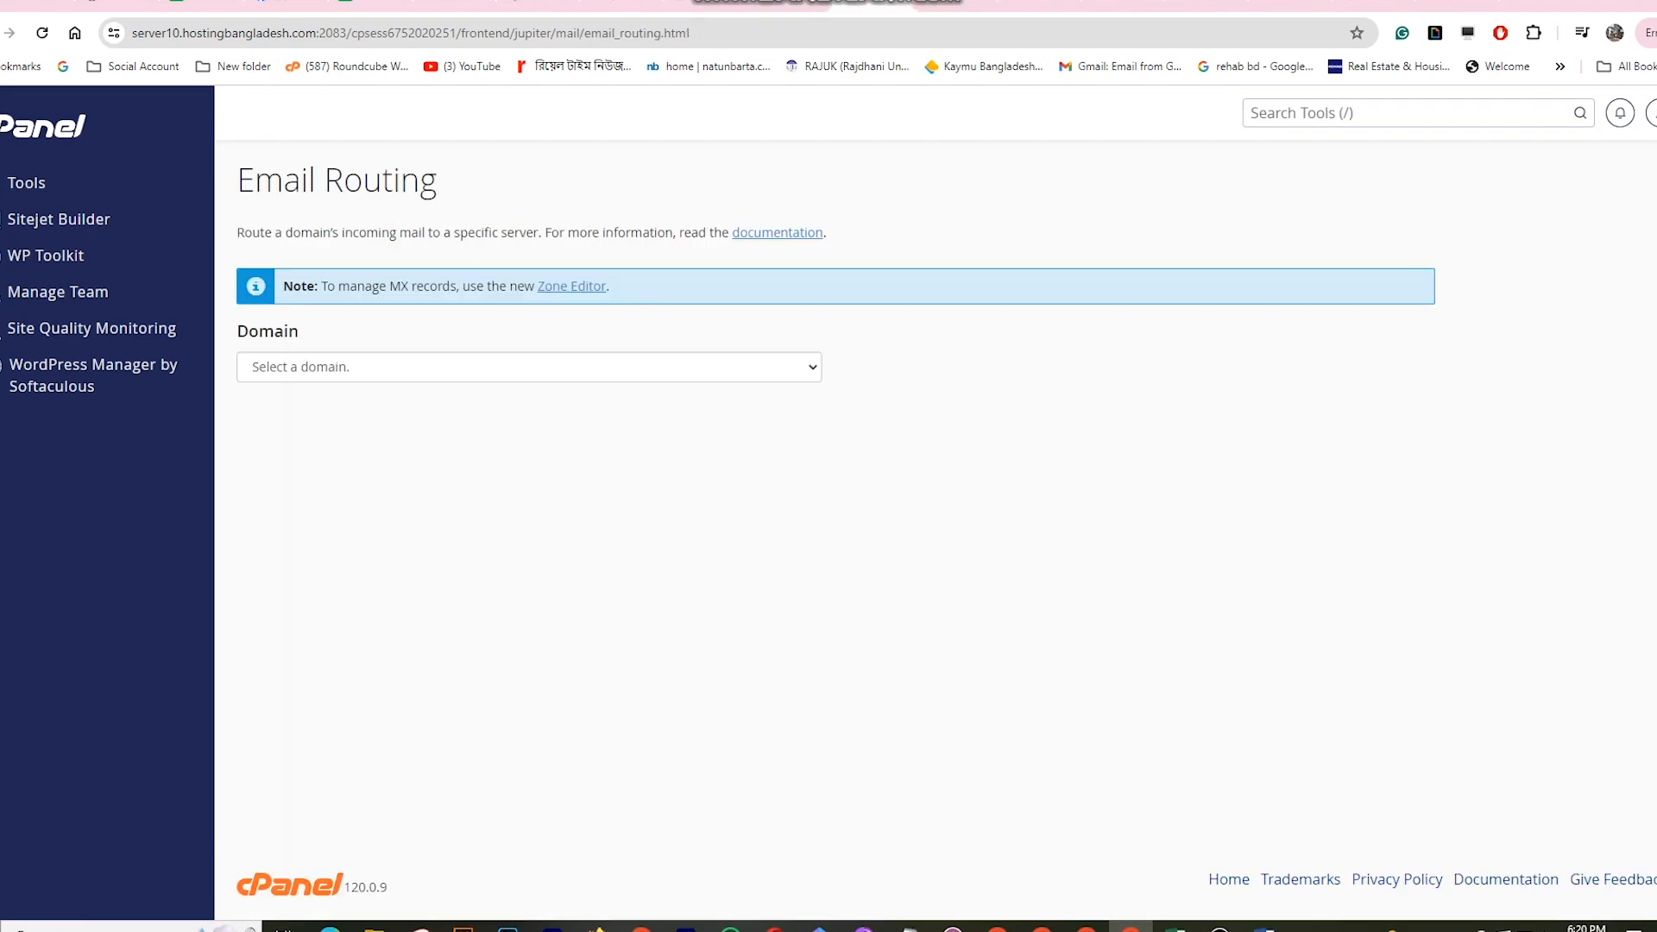
# Step: Choose maxwellbd.com in Email Routing, read the Remote Mail Exchanger description and select that option
pyautogui.click(529, 368)
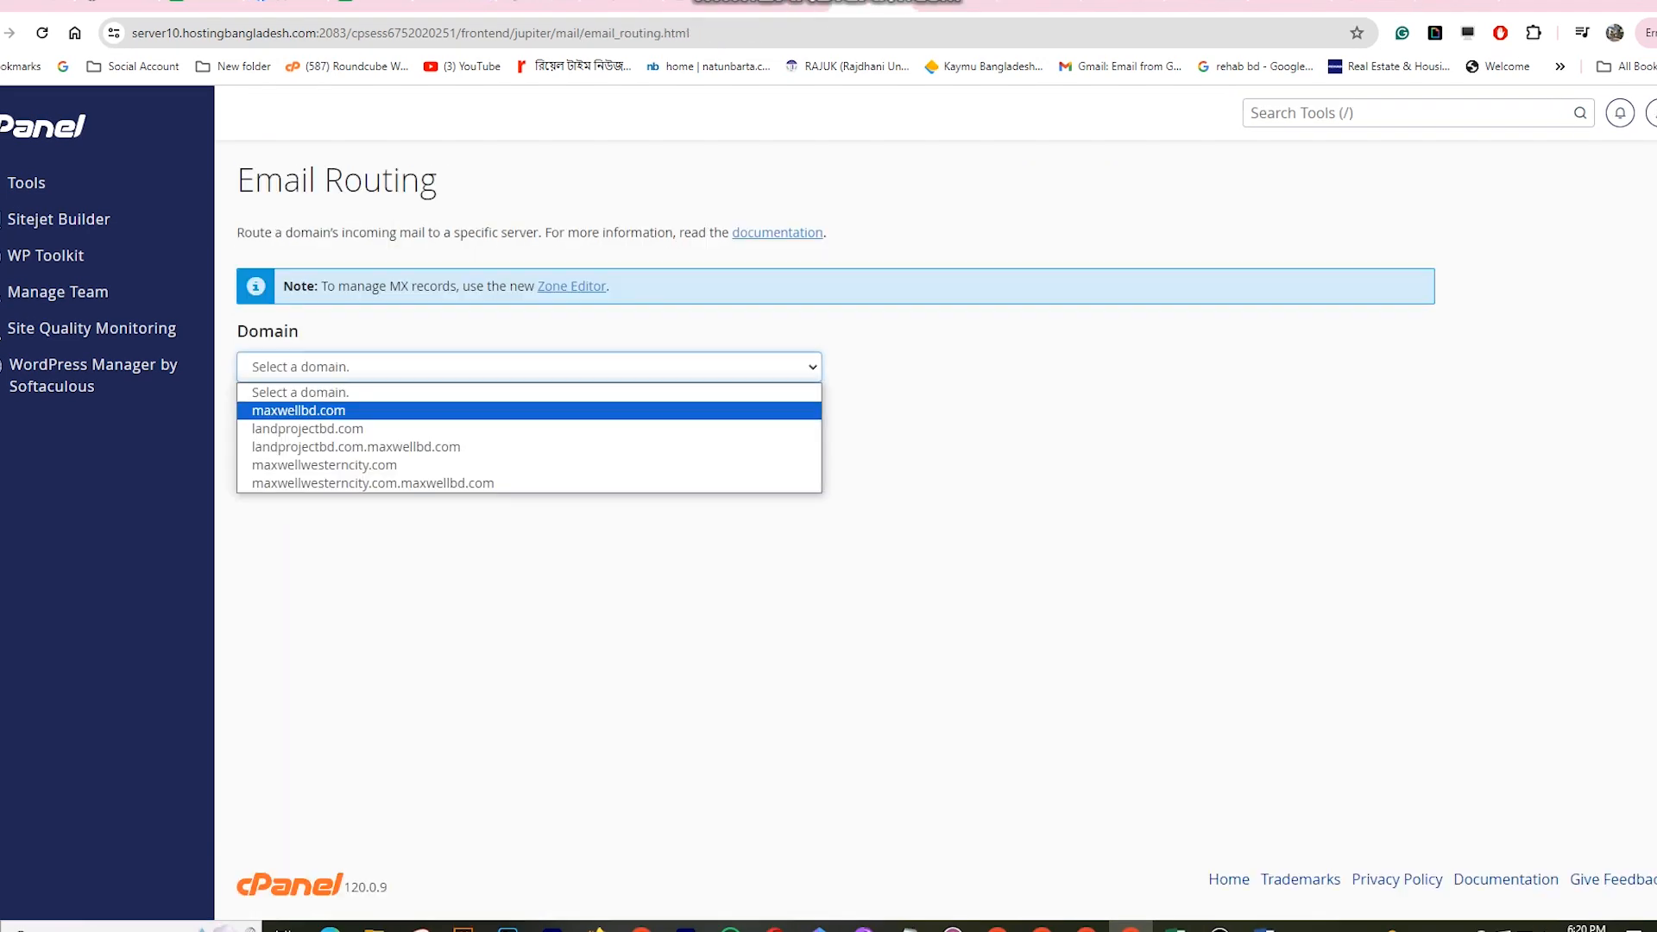
pyautogui.press('Return')
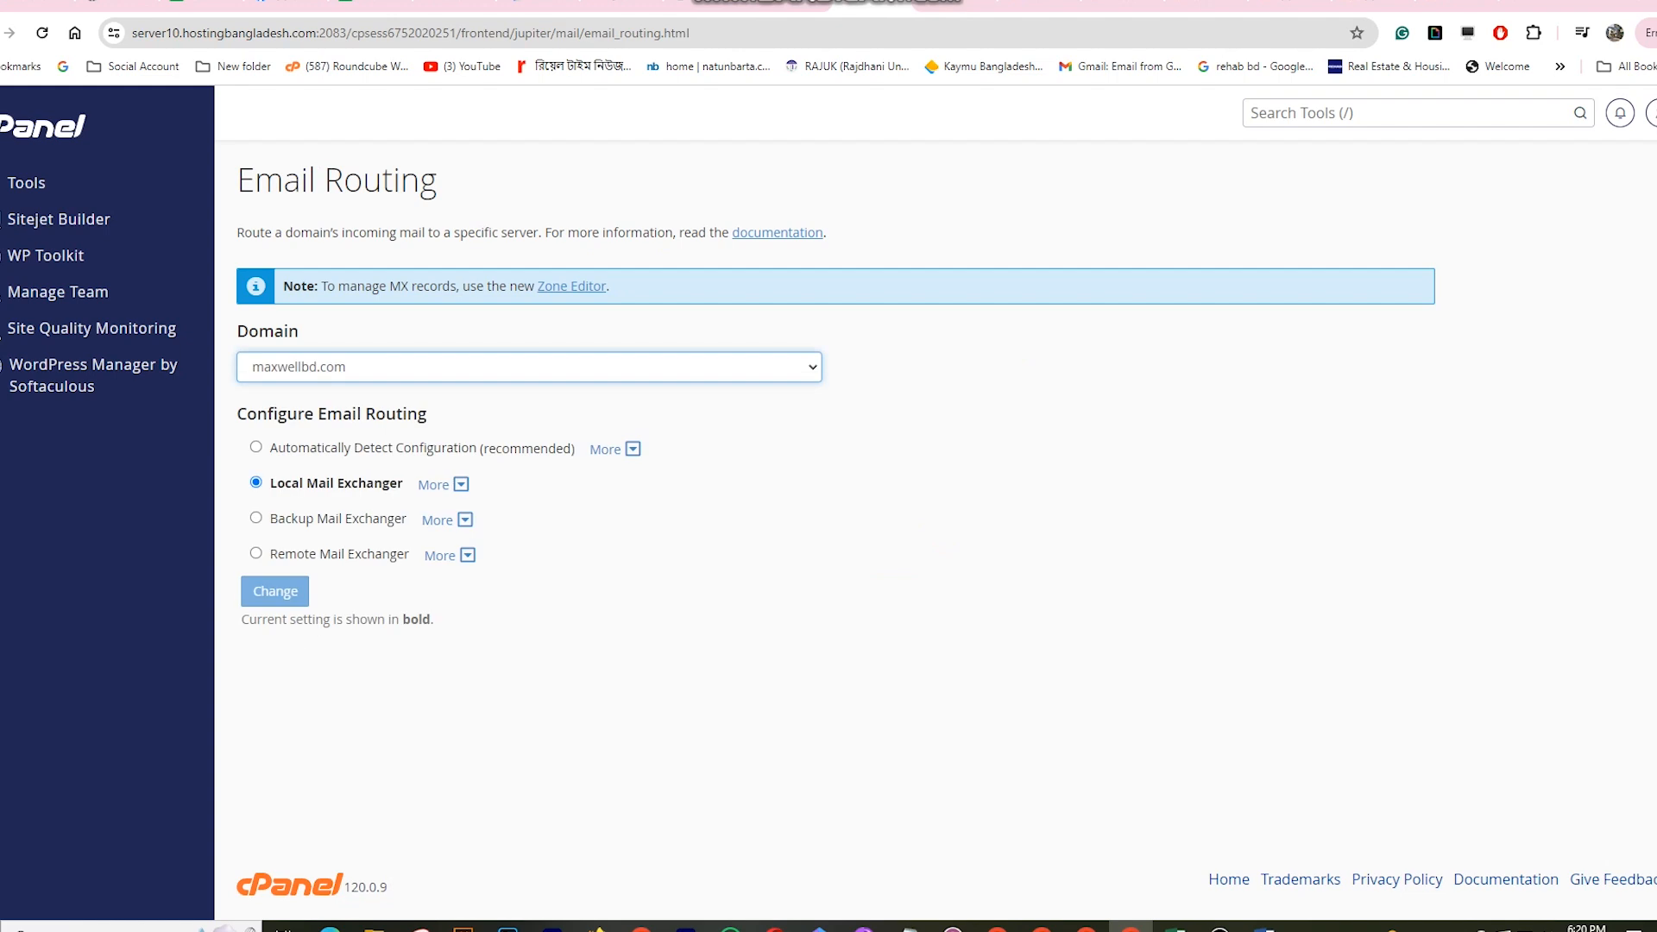
pyautogui.tripleClick(336, 180)
pyautogui.click(441, 555)
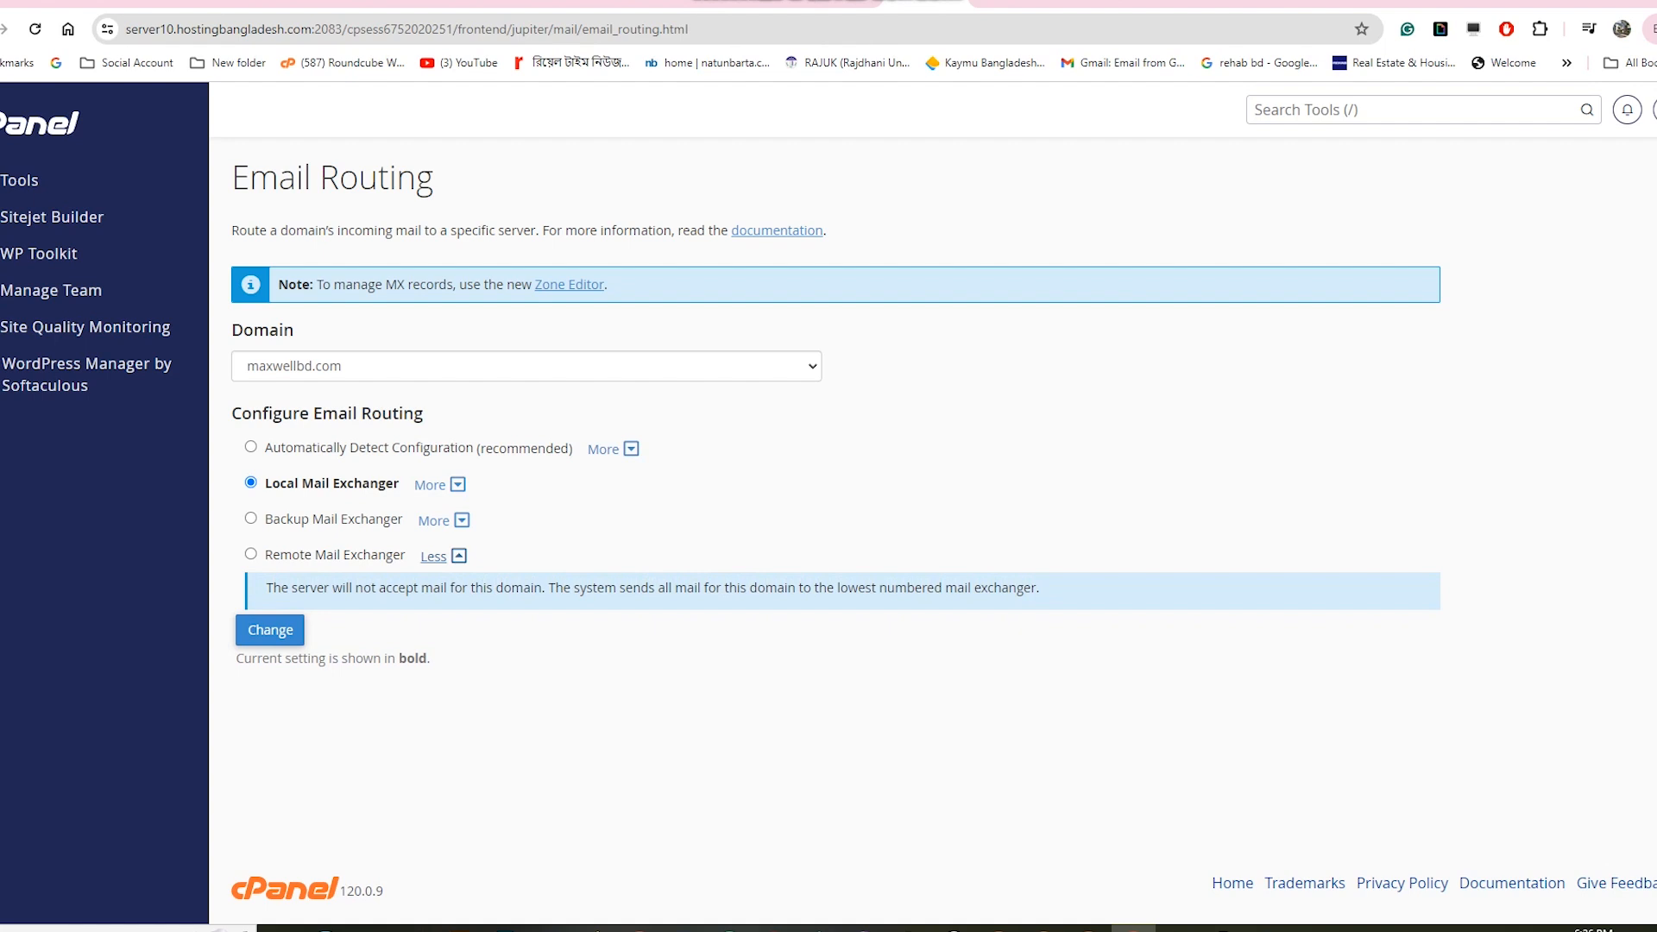
pyautogui.click(250, 554)
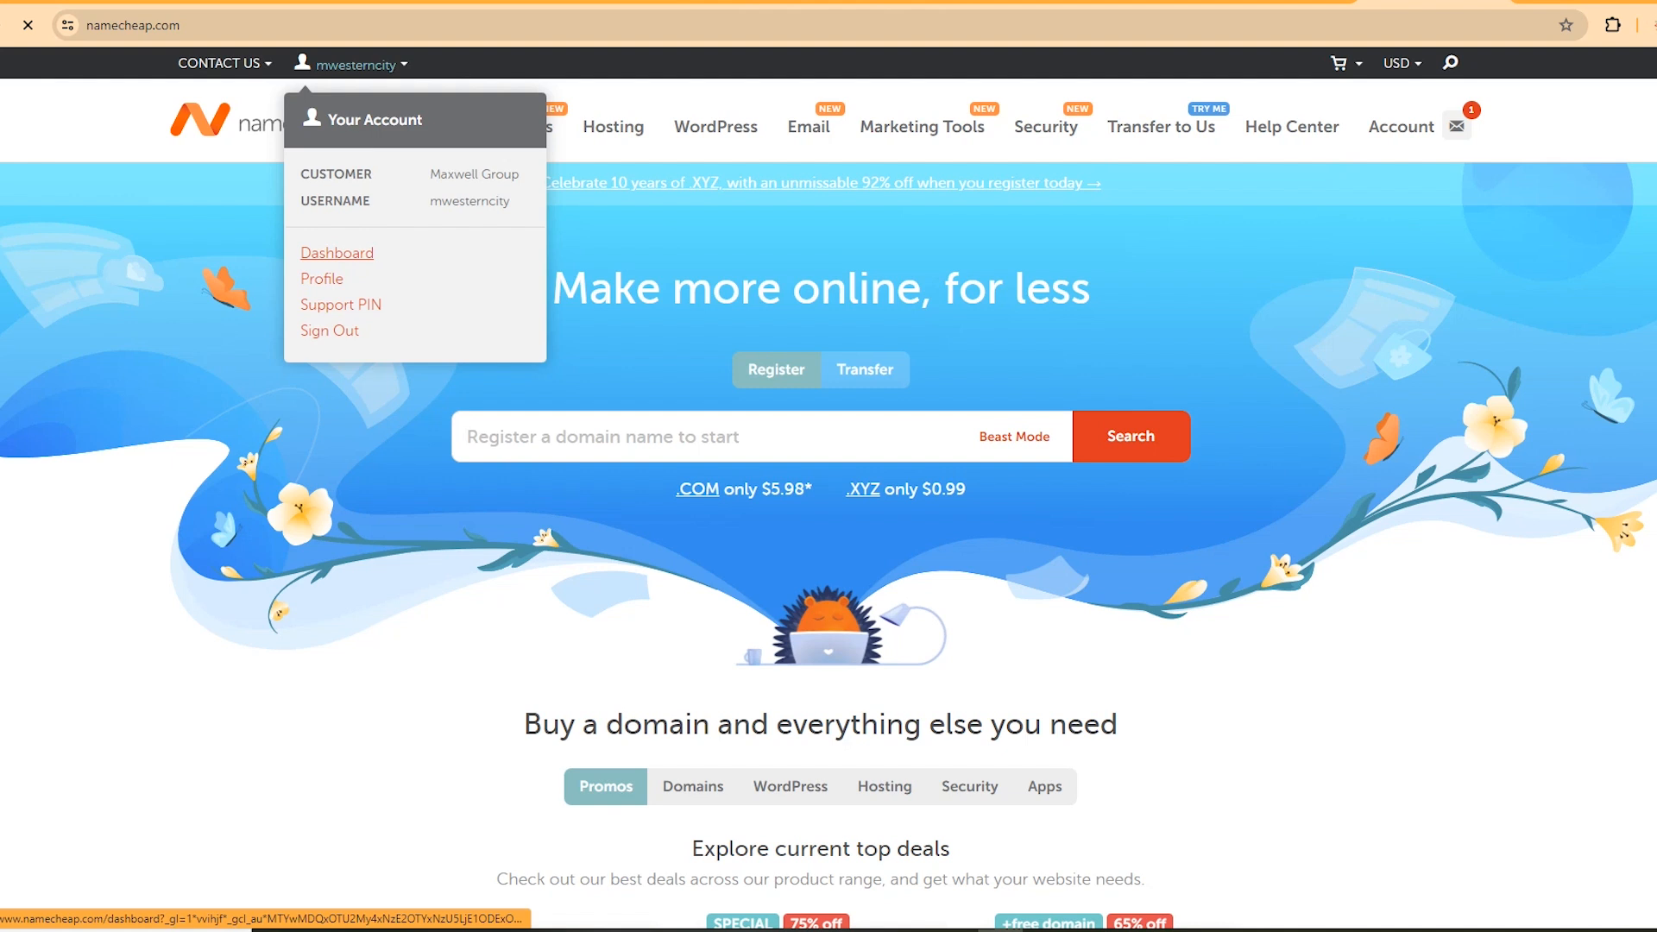
# Step: Open the Private Email subscriptions from the Namecheap account dashboard
pyautogui.click(311, 251)
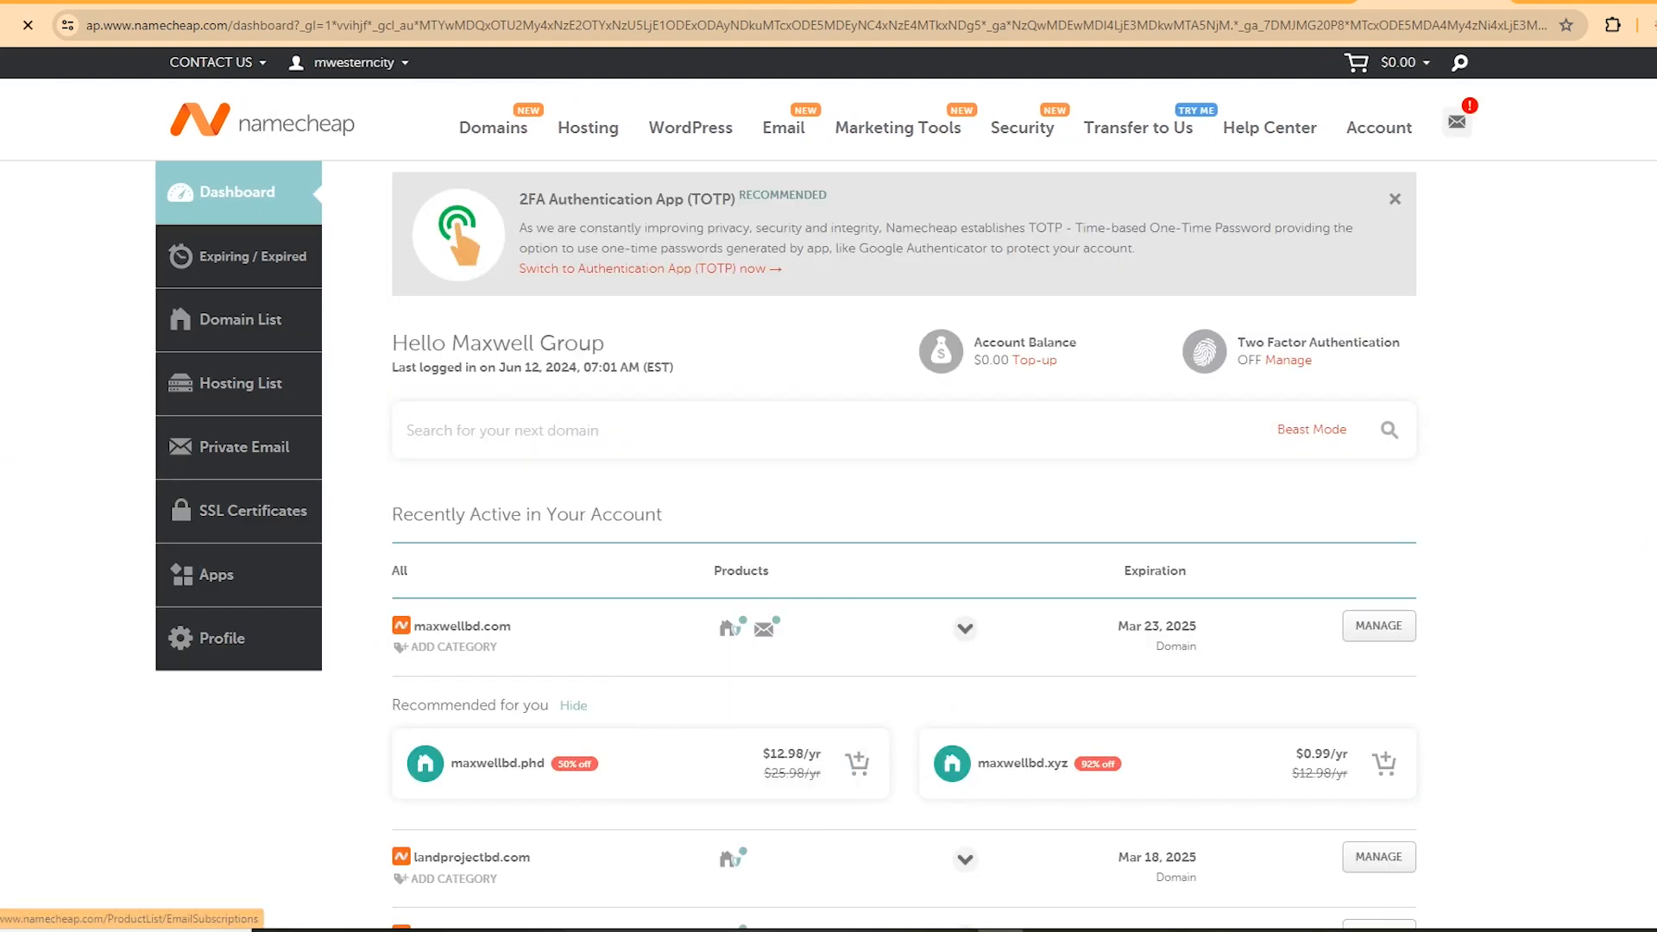
pyautogui.click(245, 447)
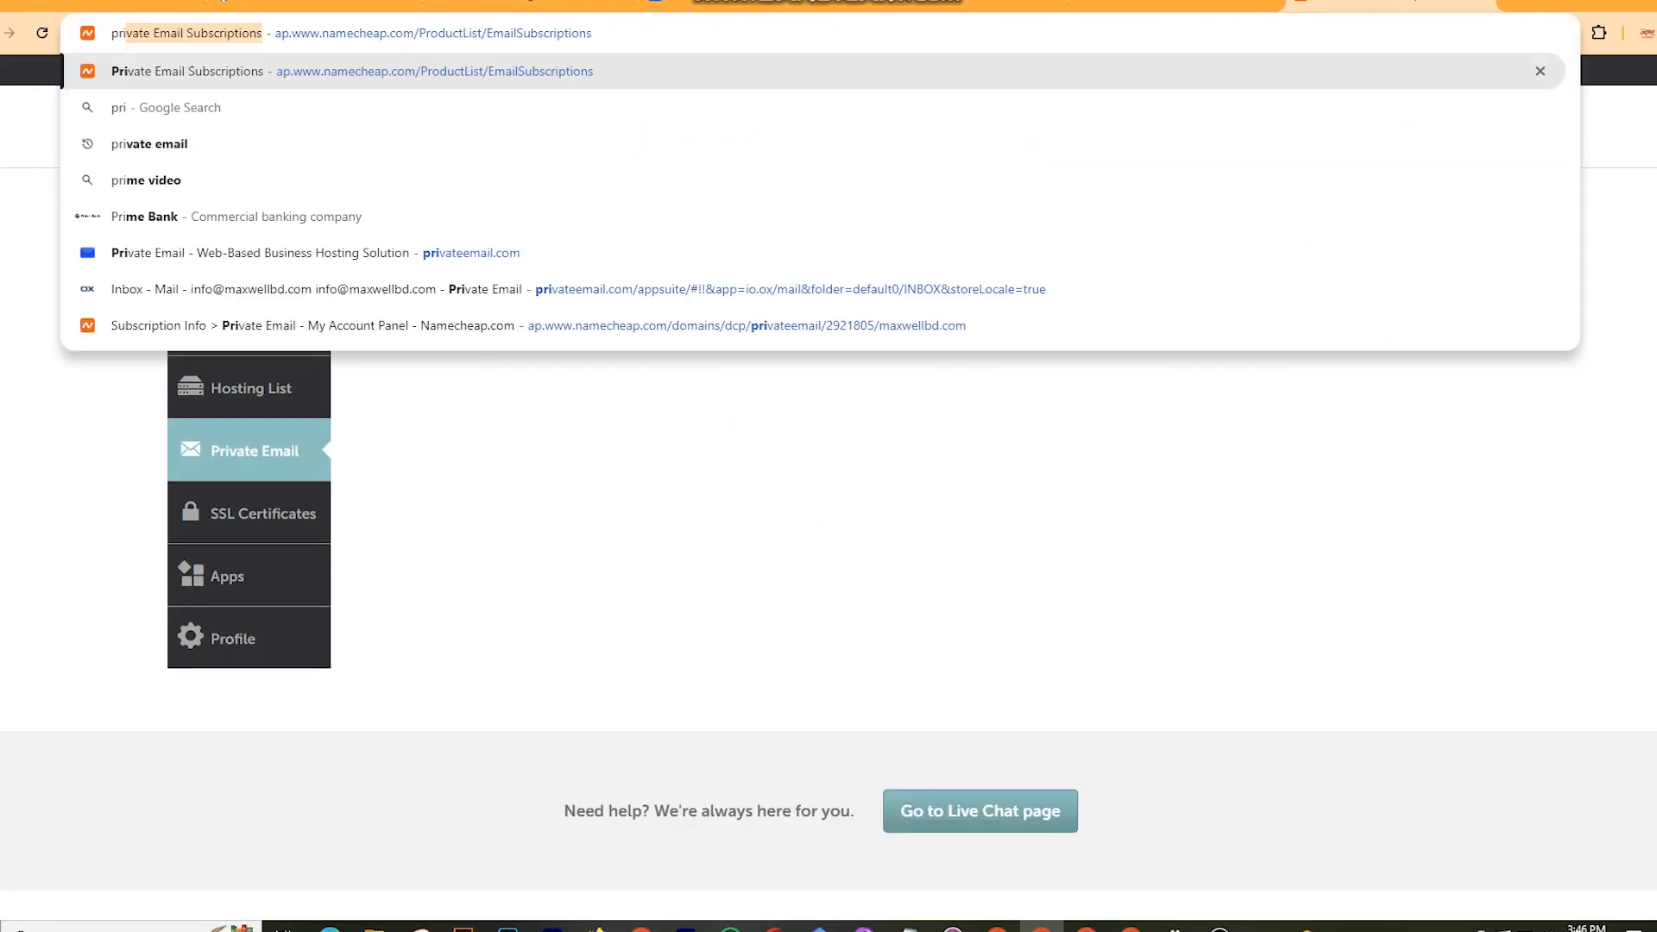
# Step: Log in to the privateemail.com webmail and check the Spam and Inbox folders
pyautogui.click(259, 252)
pyautogui.click(1095, 466)
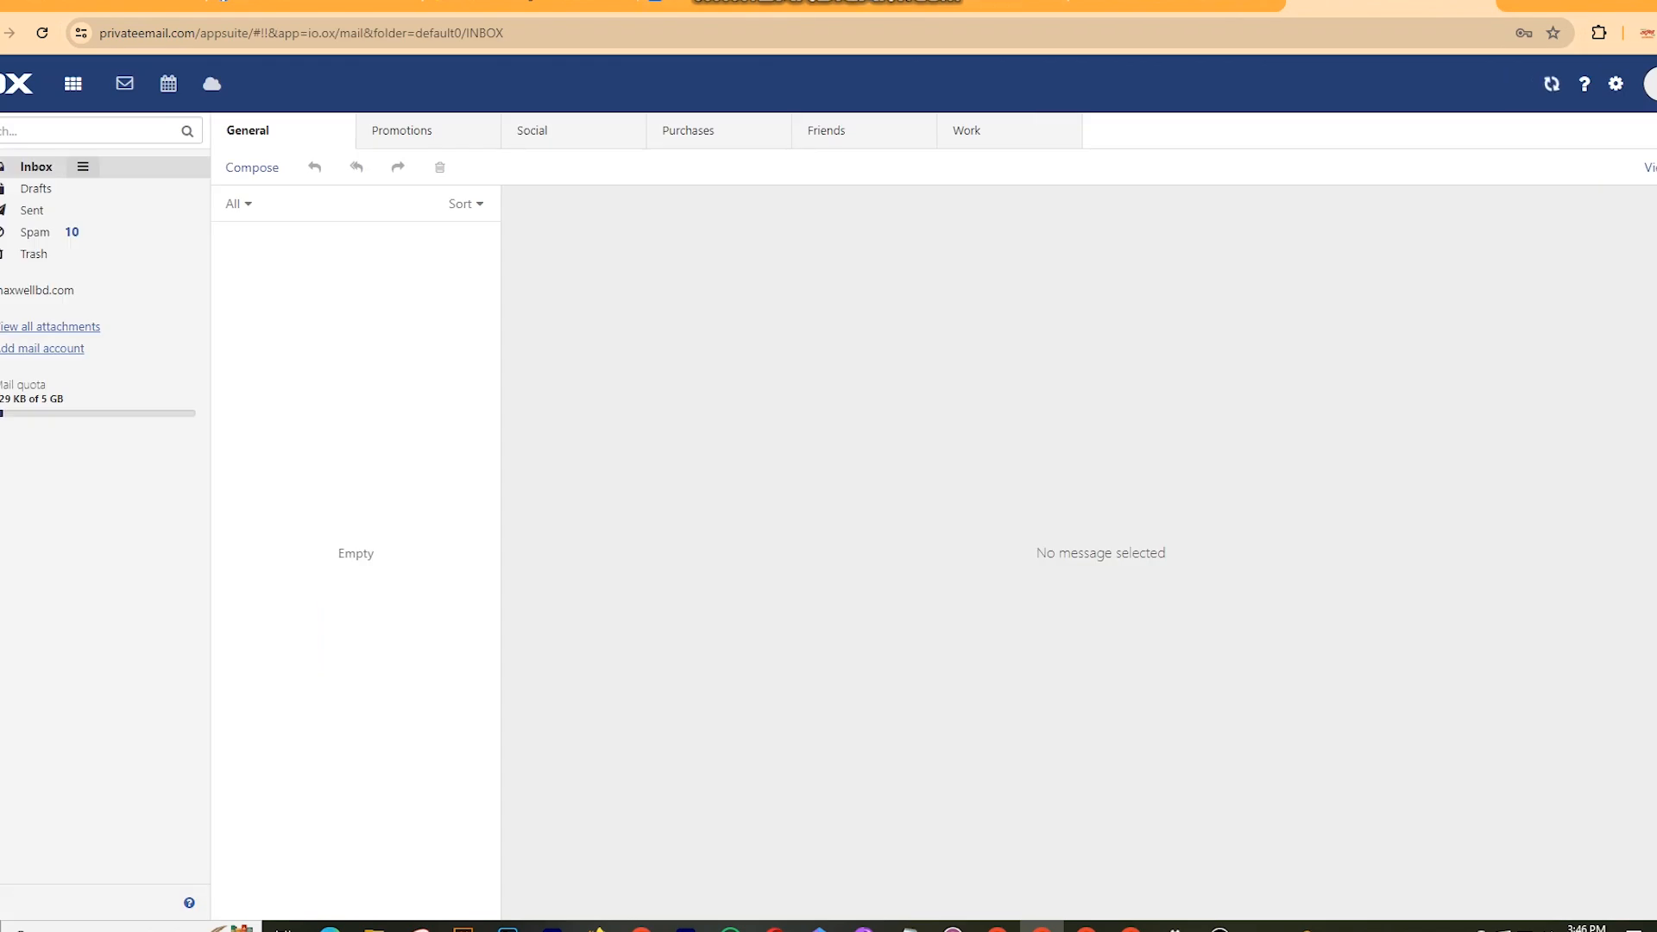
pyautogui.click(35, 231)
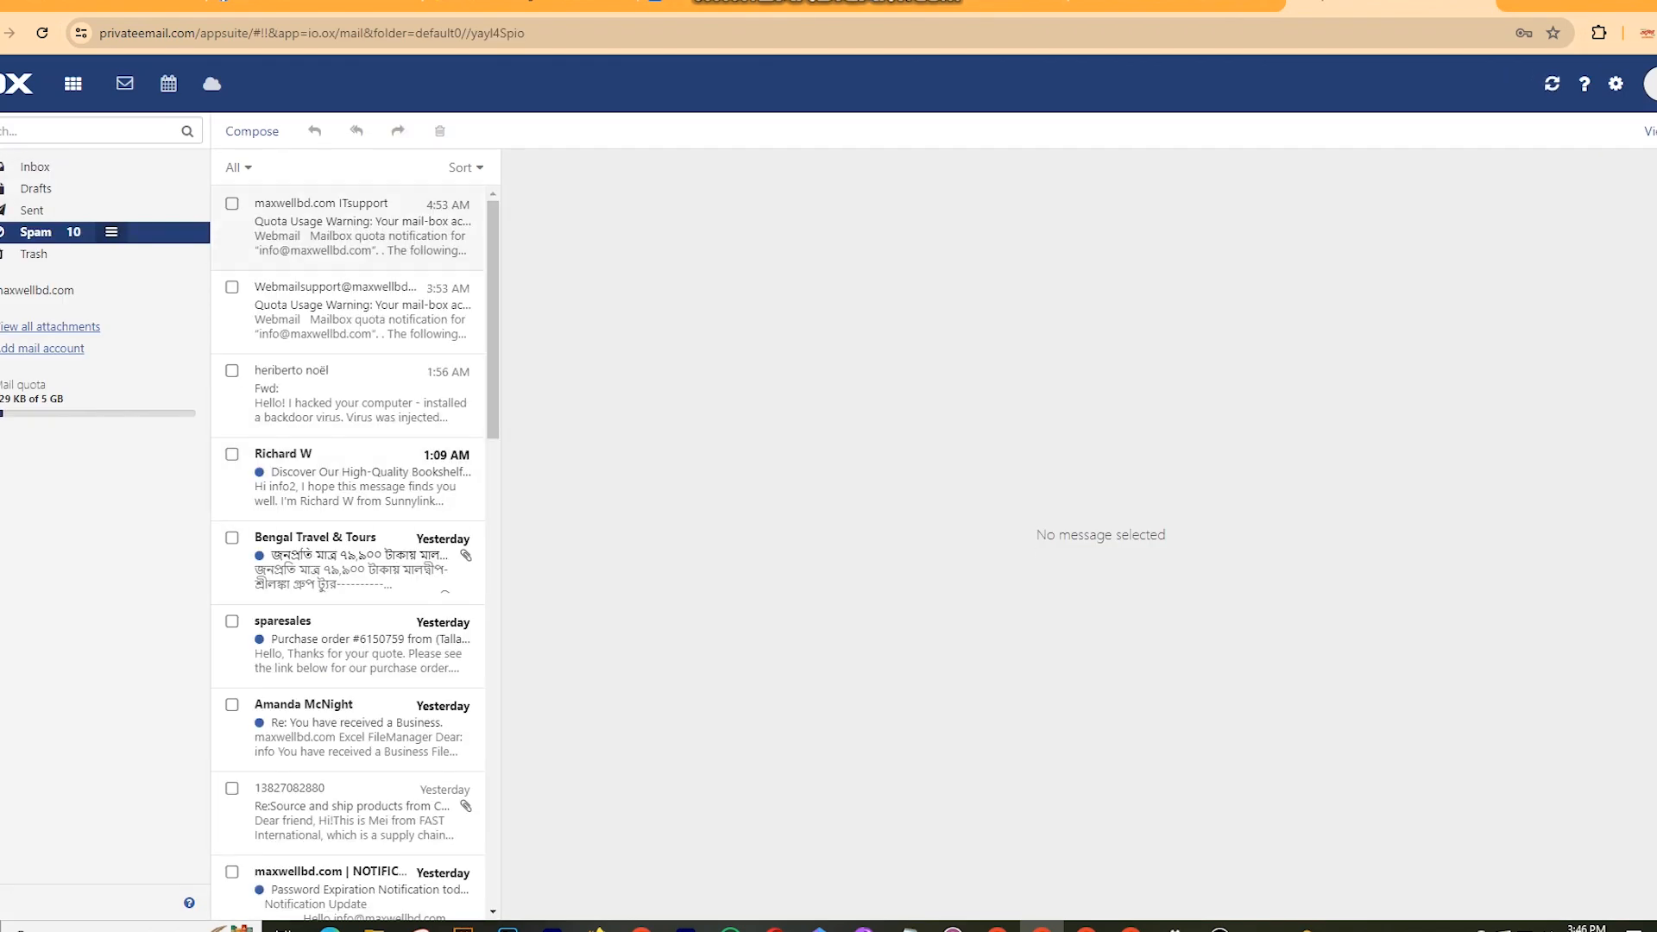
pyautogui.click(35, 166)
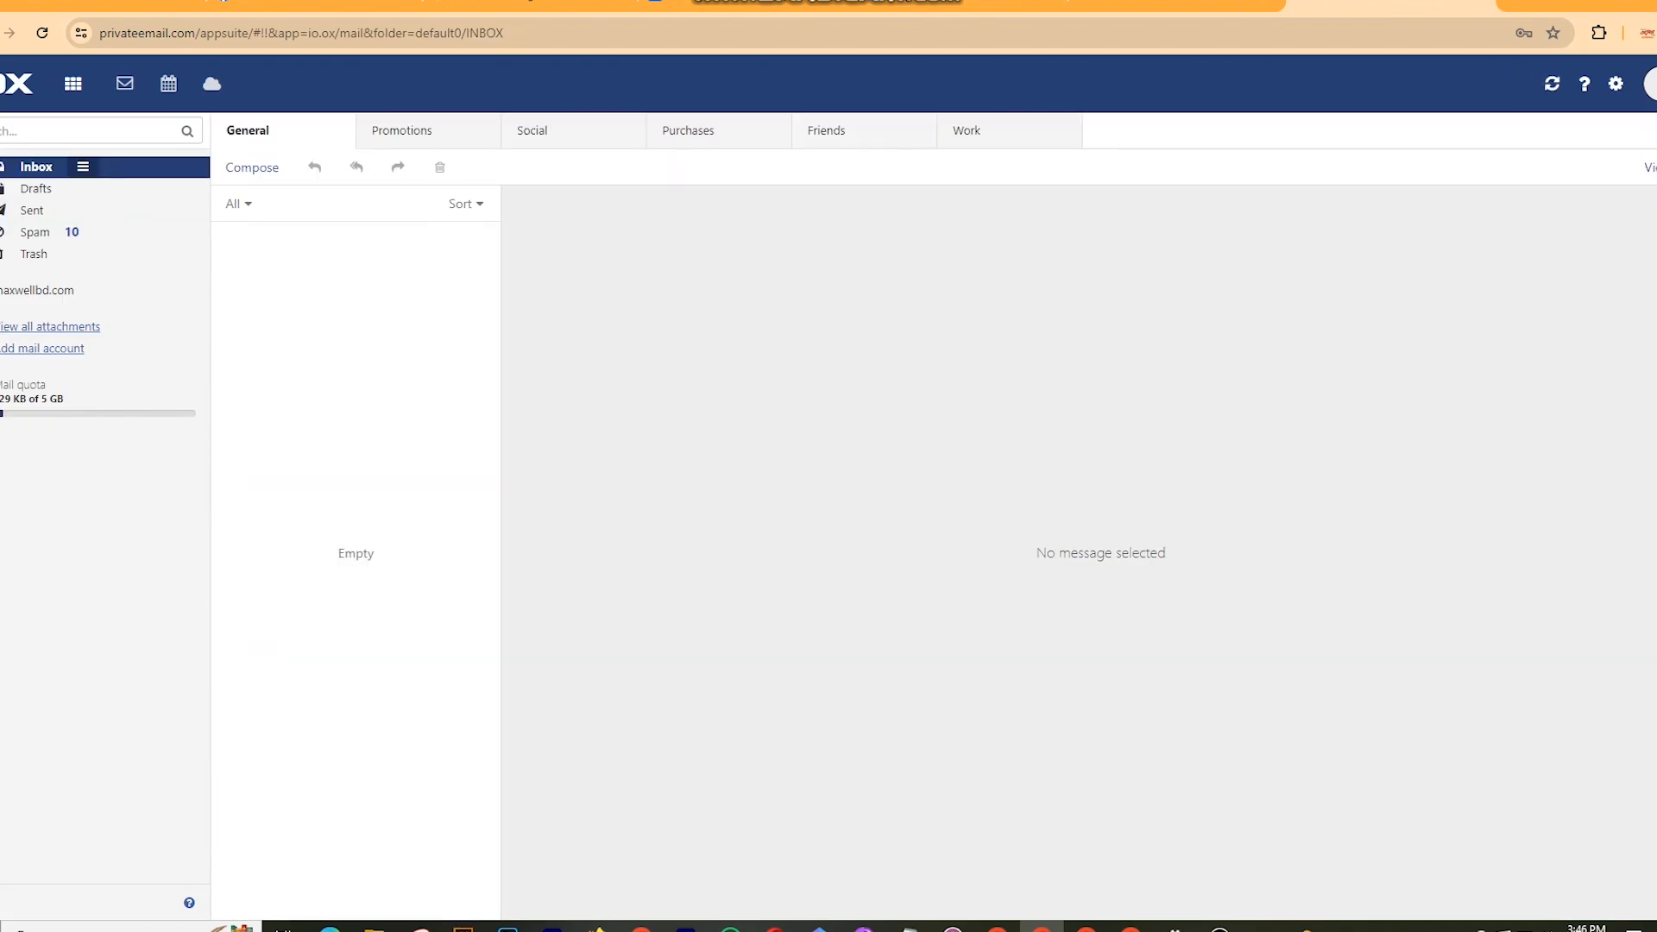